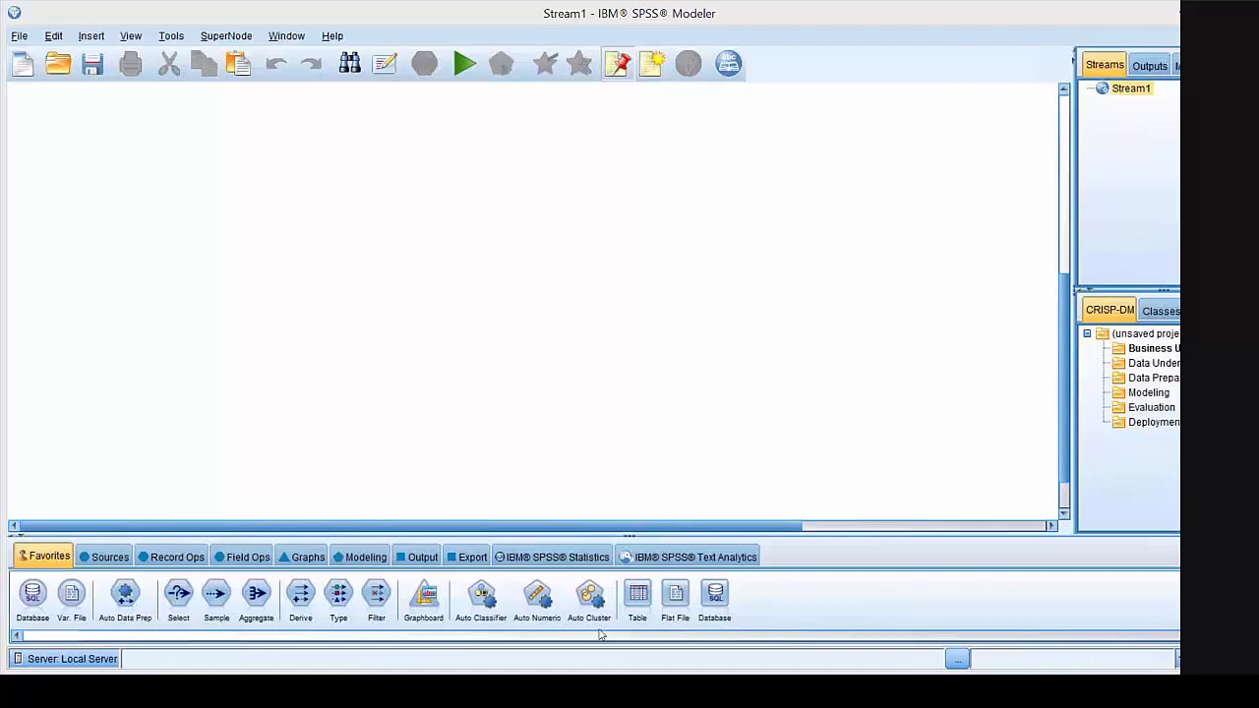
key(super+c)
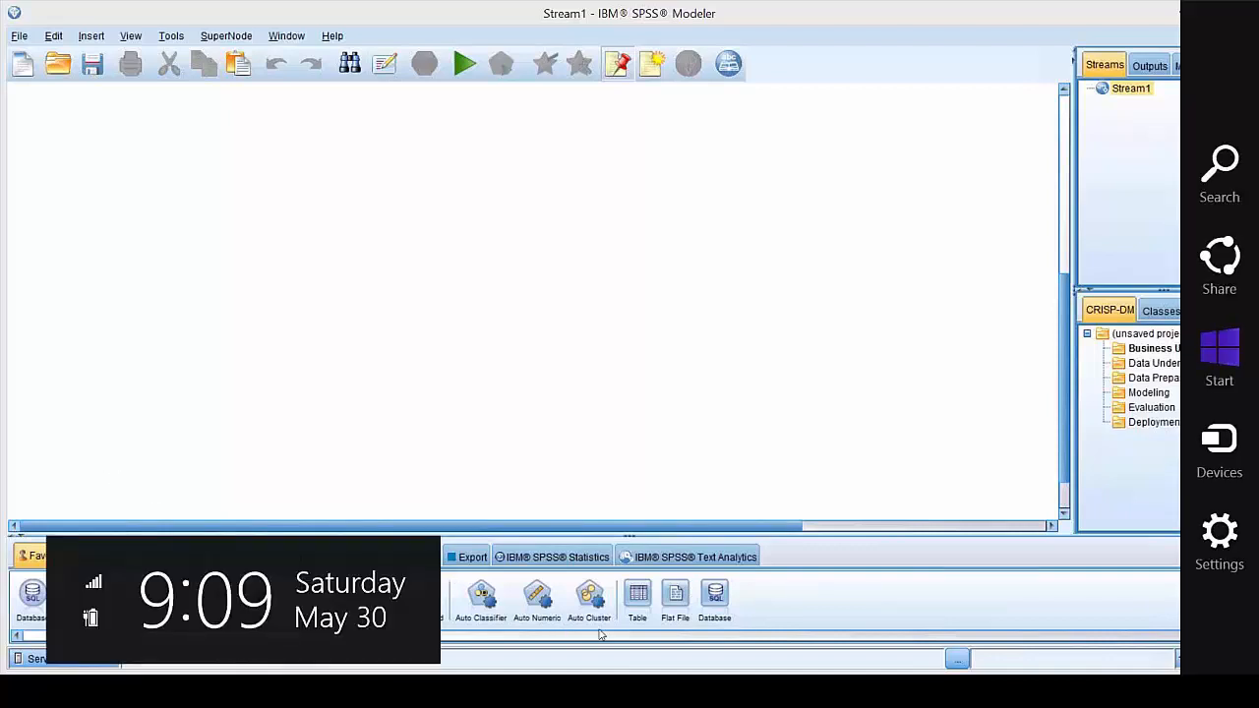
click(447, 362)
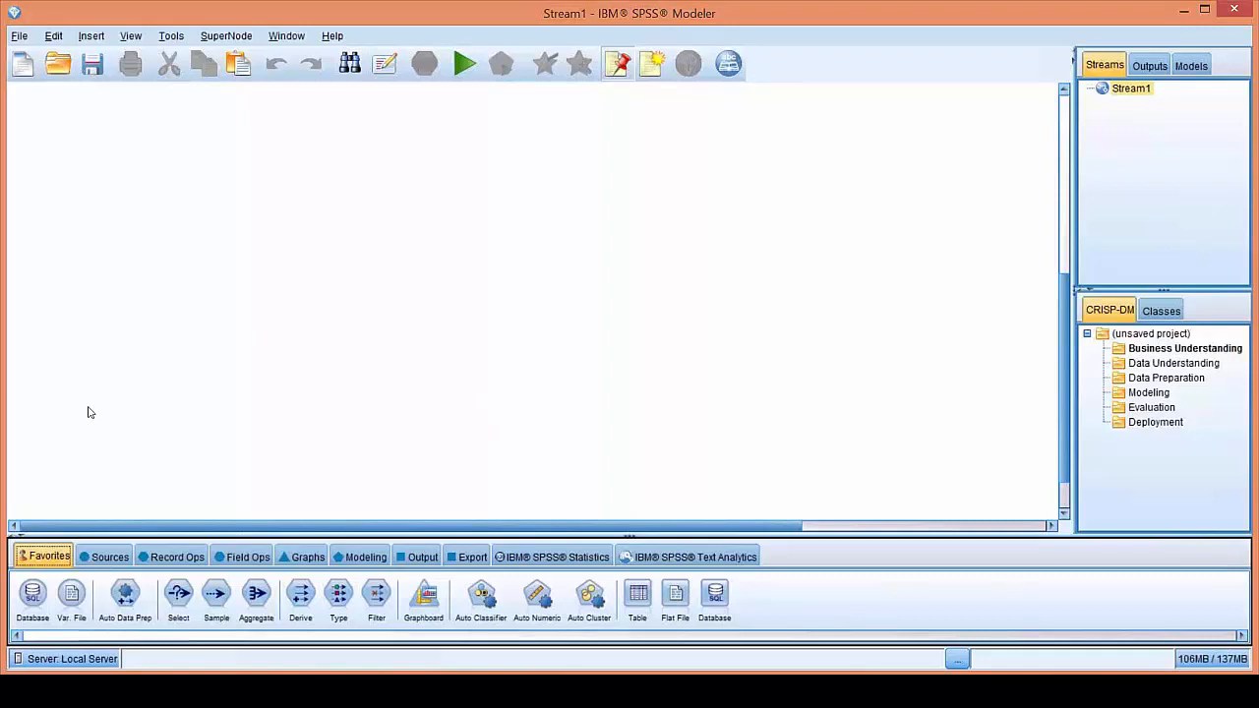
Place a SAS File source node on the stream canvas and delete it.
click(105, 558)
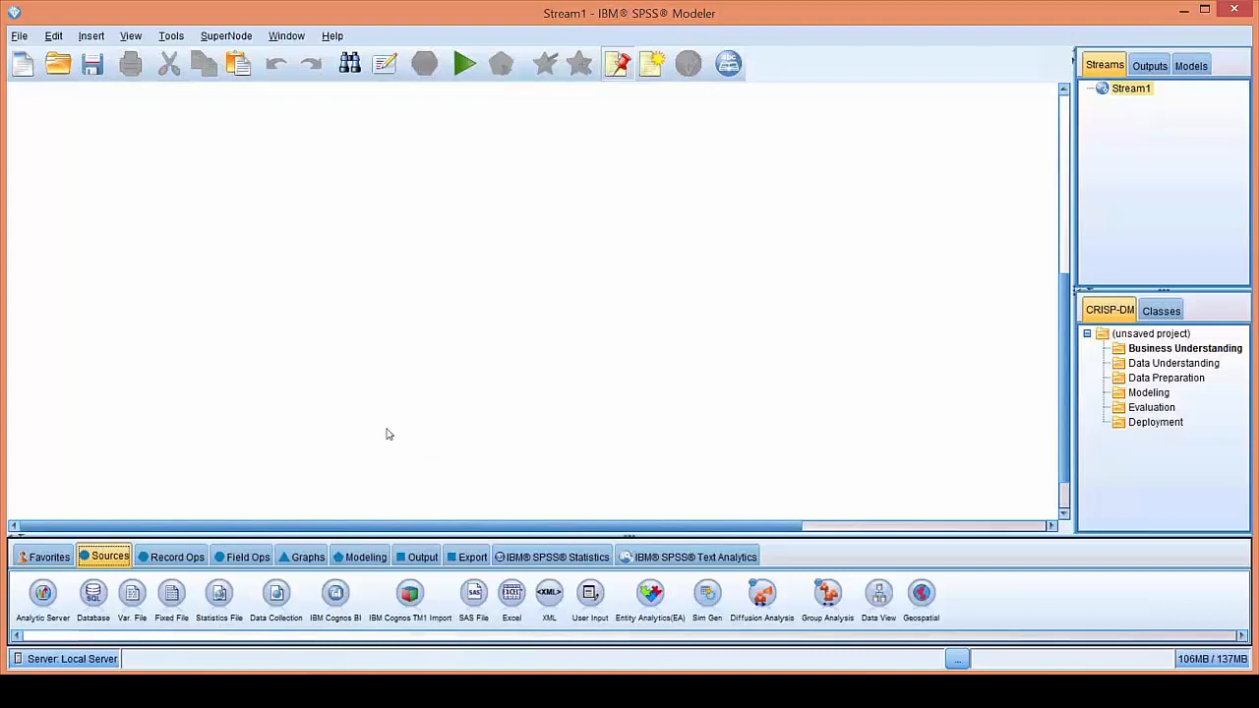
click(471, 602)
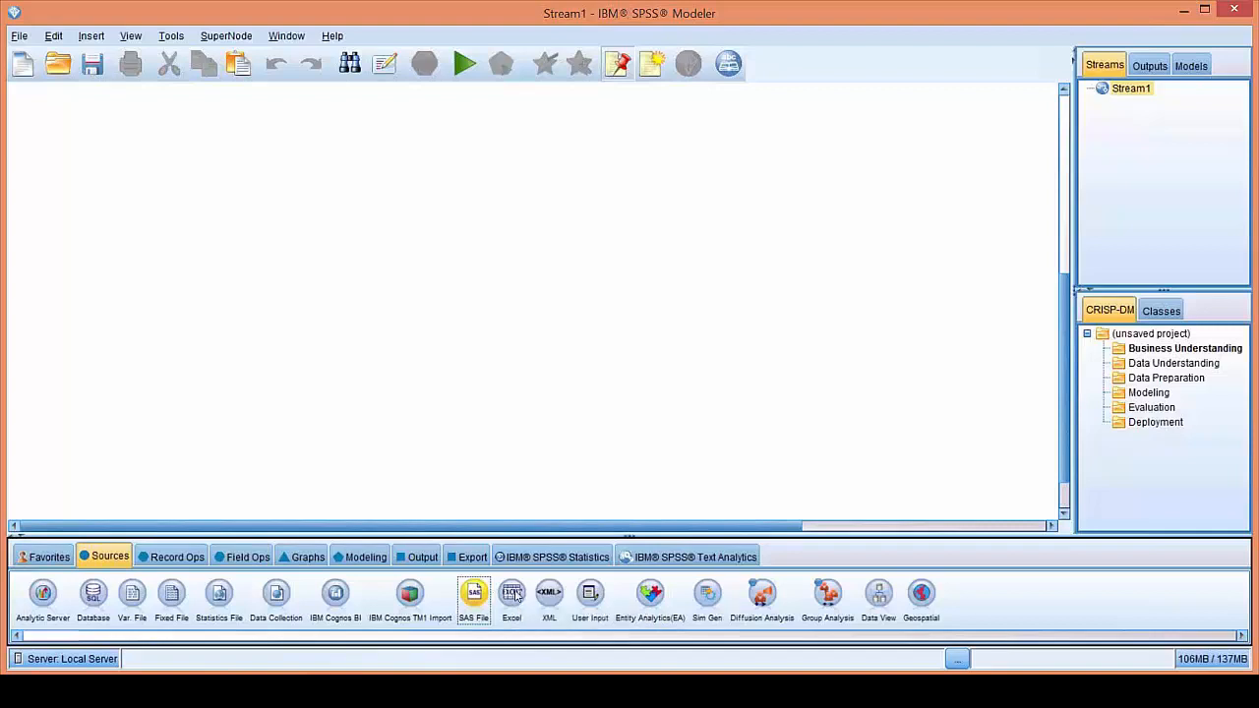
click(474, 414)
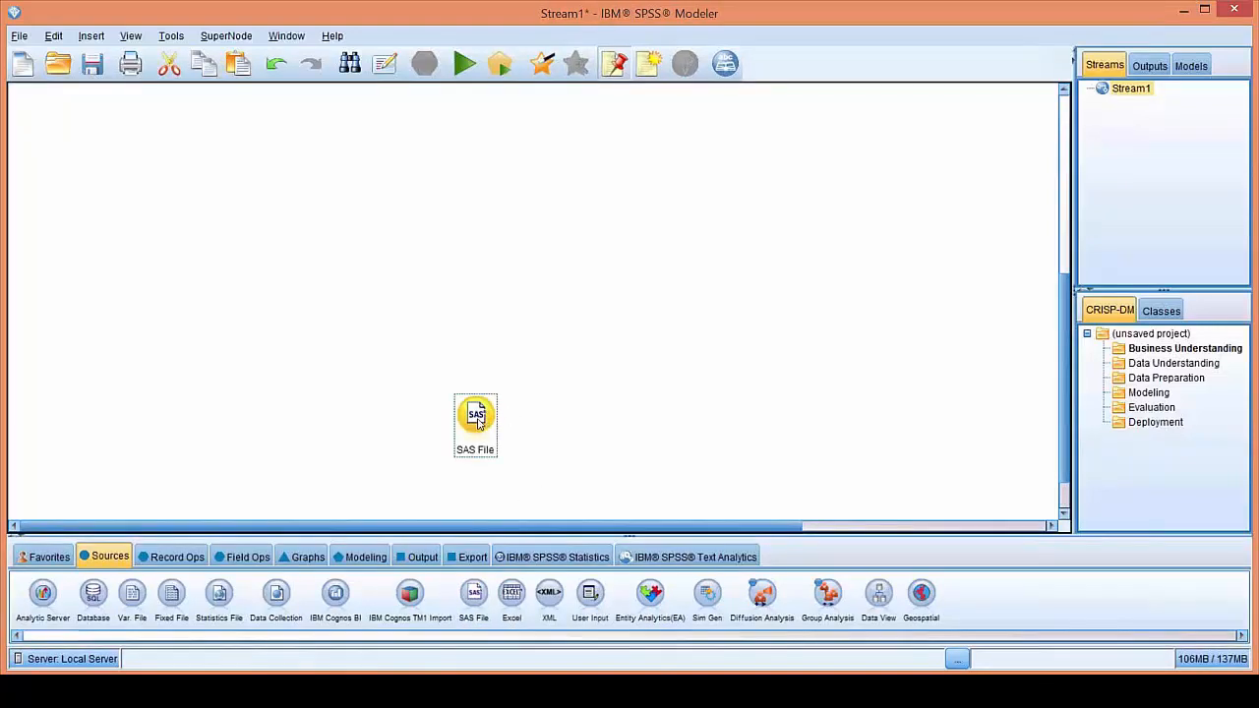
key(Delete)
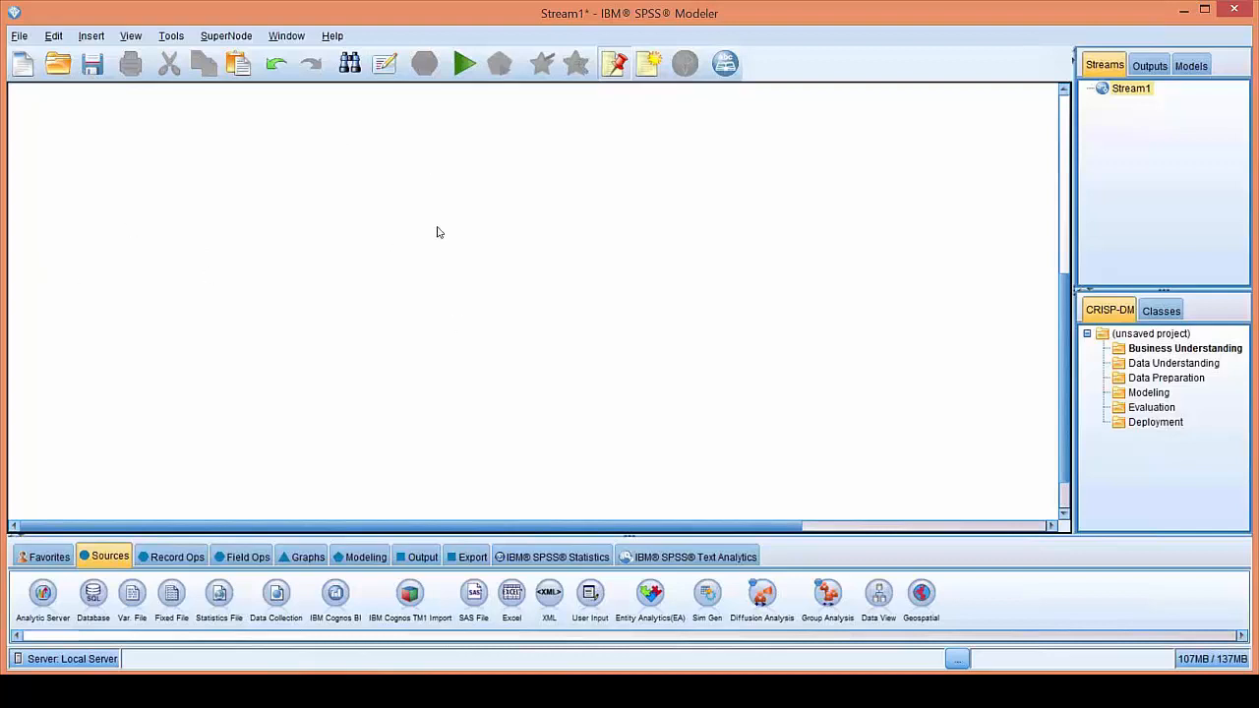
Look through the available record operation, field operation, graph and modeling nodes, including the automated modeling nodes.
click(193, 556)
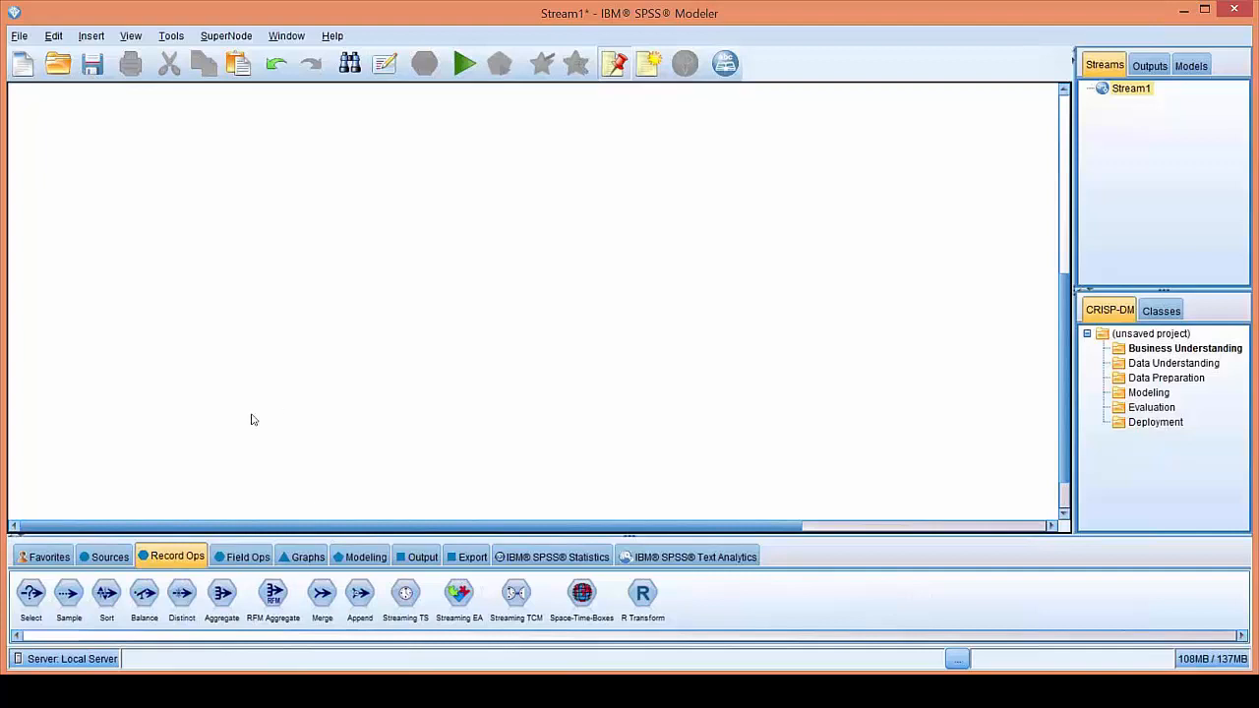
click(248, 557)
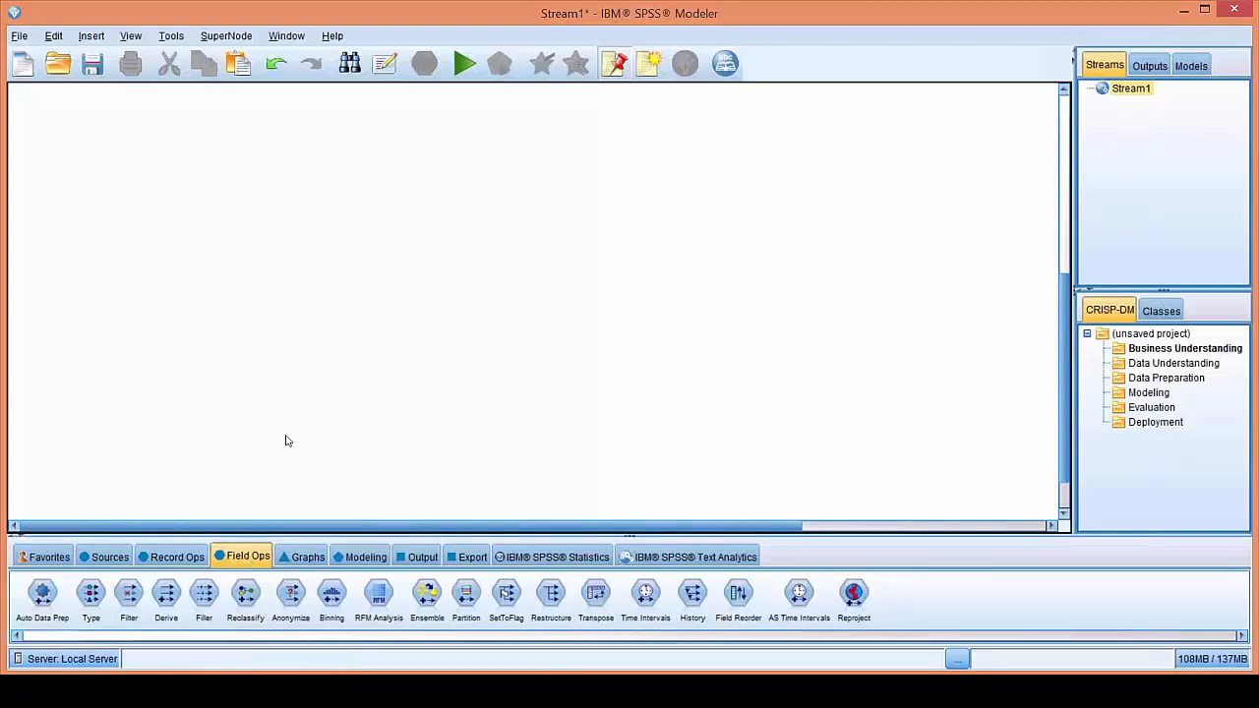
click(309, 557)
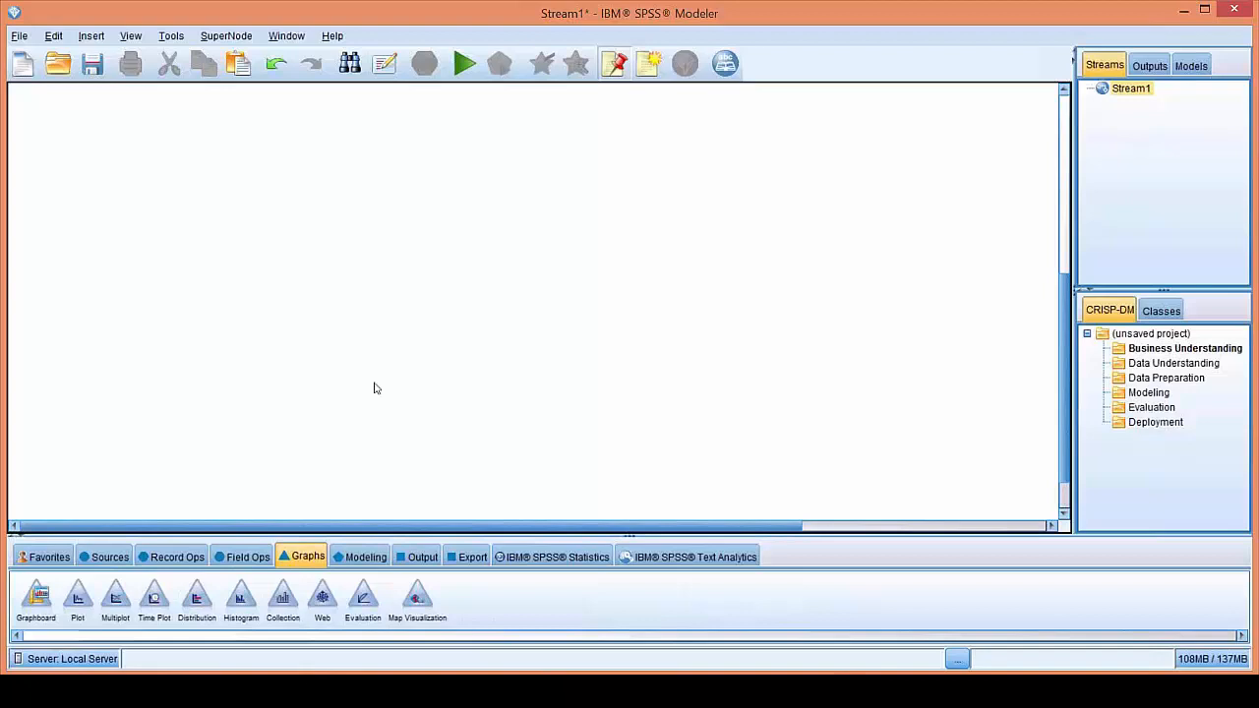
click(362, 559)
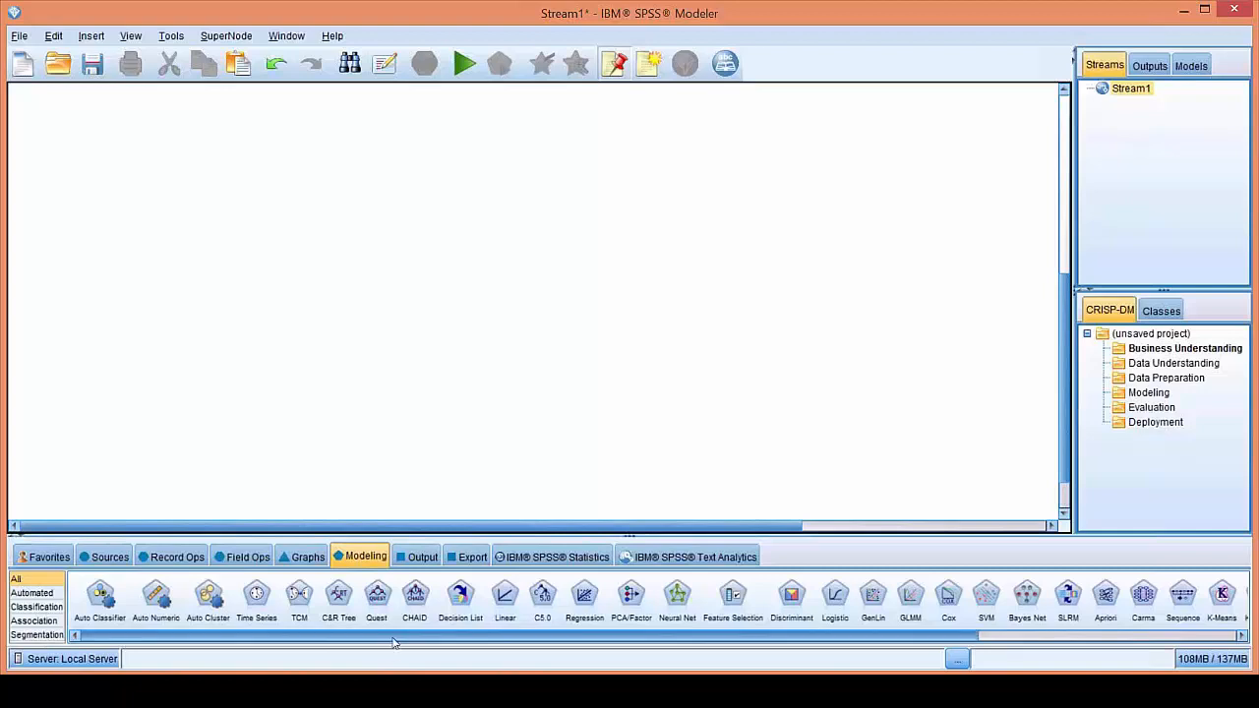
drag(370, 638, 333, 660)
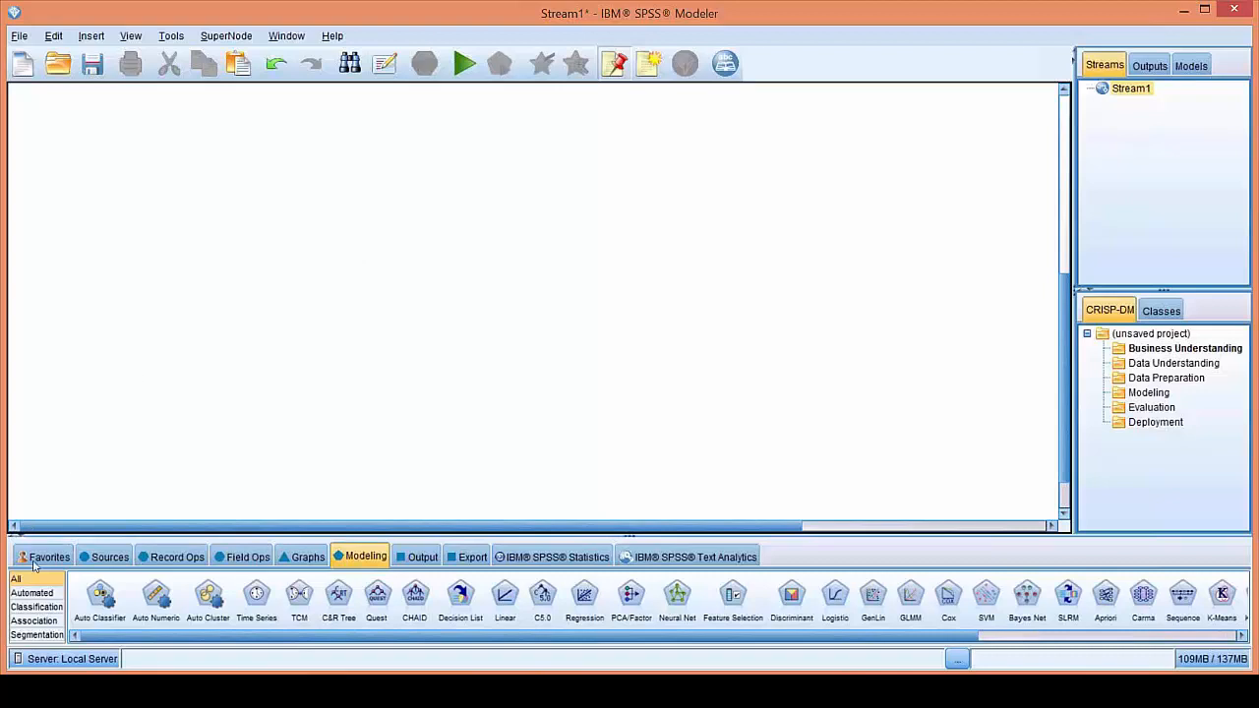
click(32, 593)
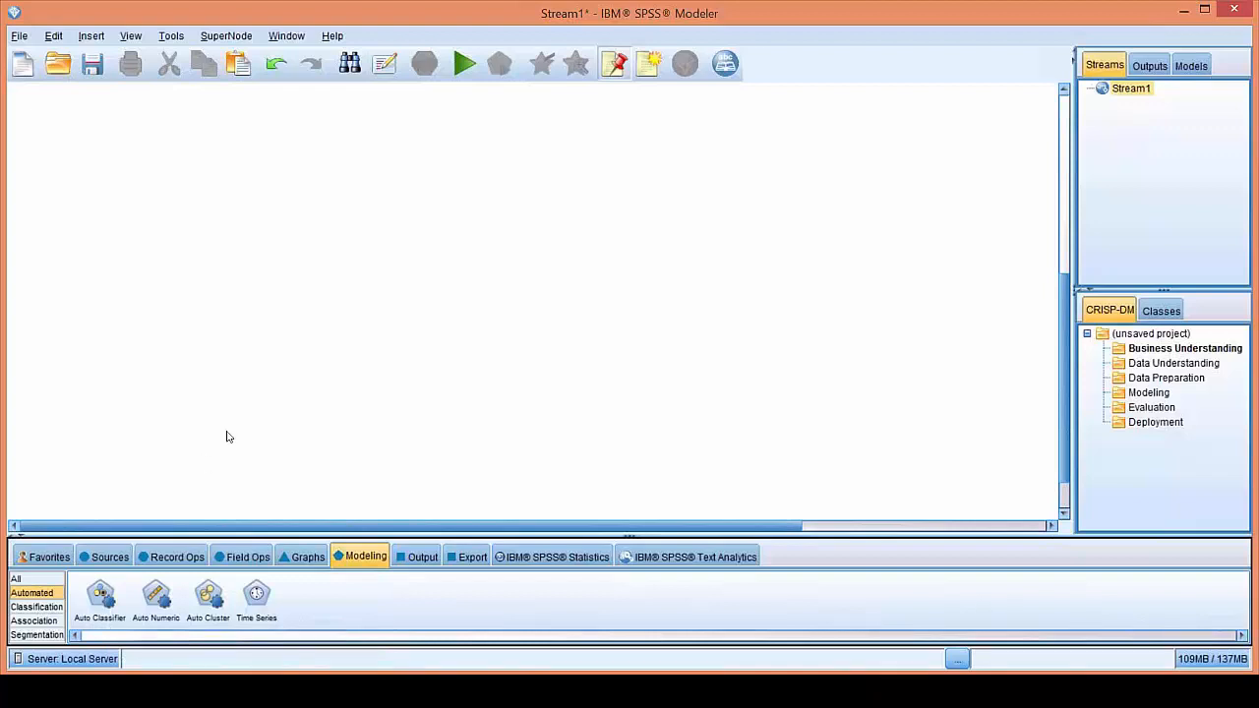
Place an Analysis output node on the stream canvas and delete it.
click(423, 561)
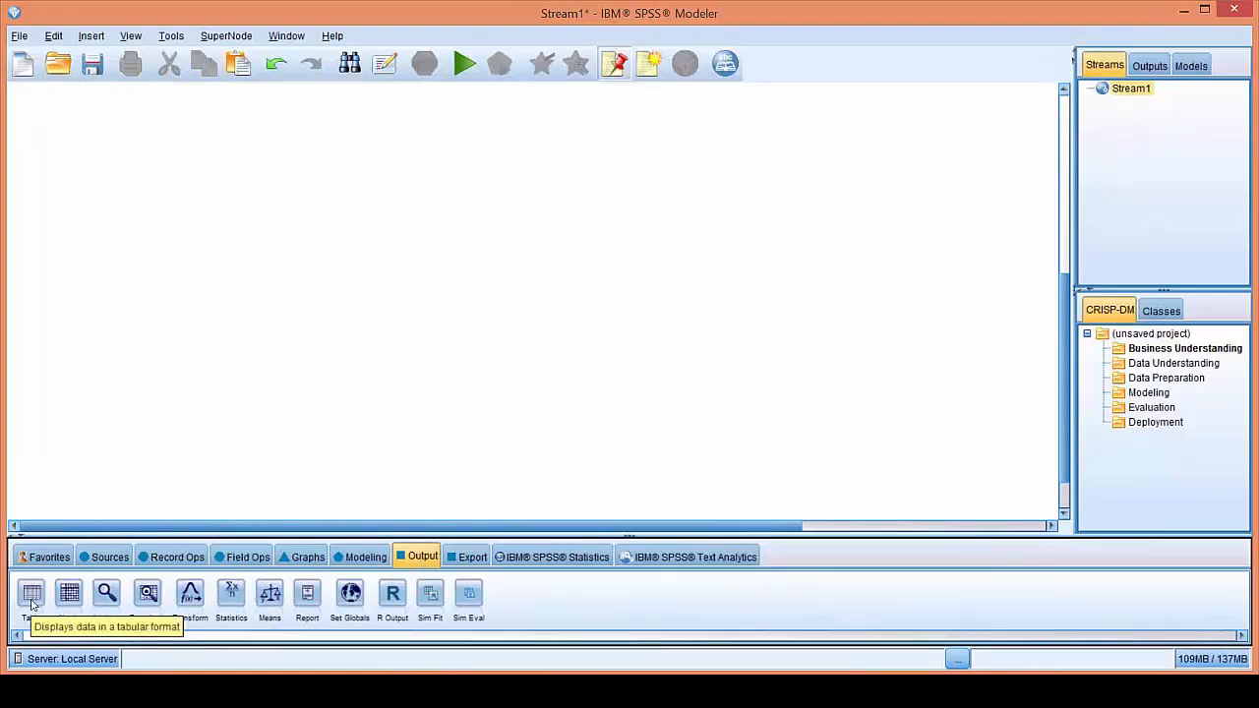
click(108, 591)
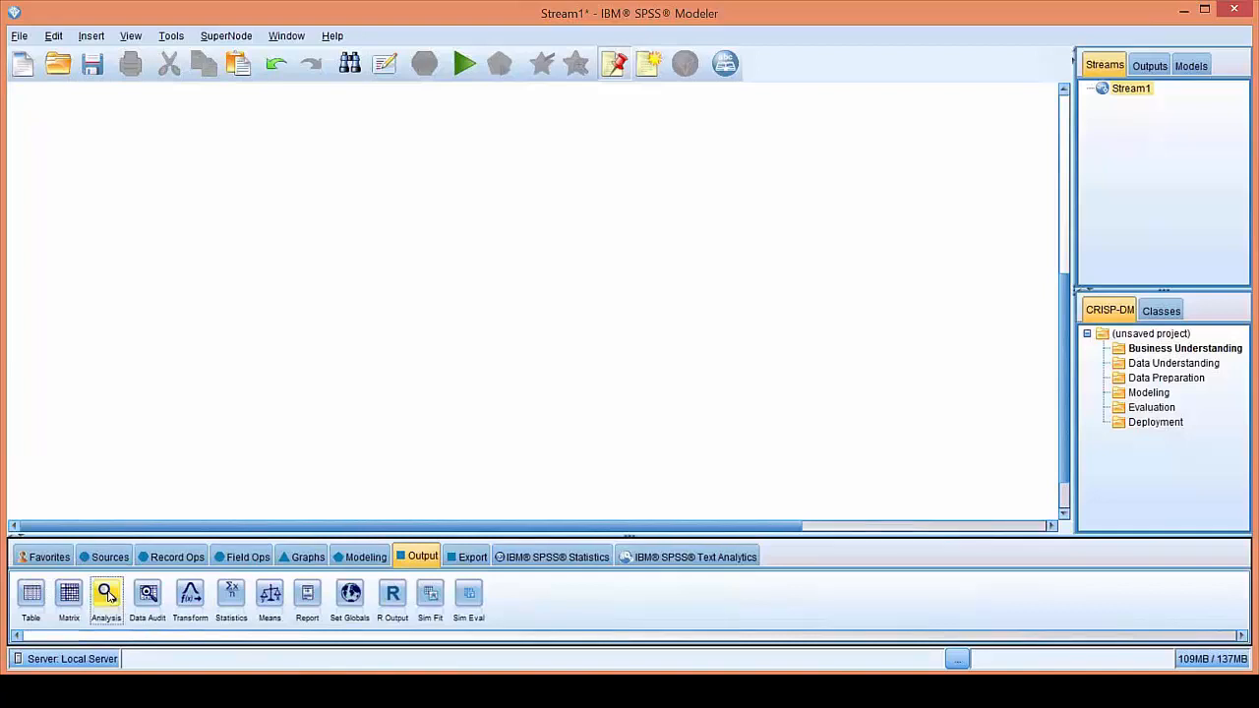
click(173, 429)
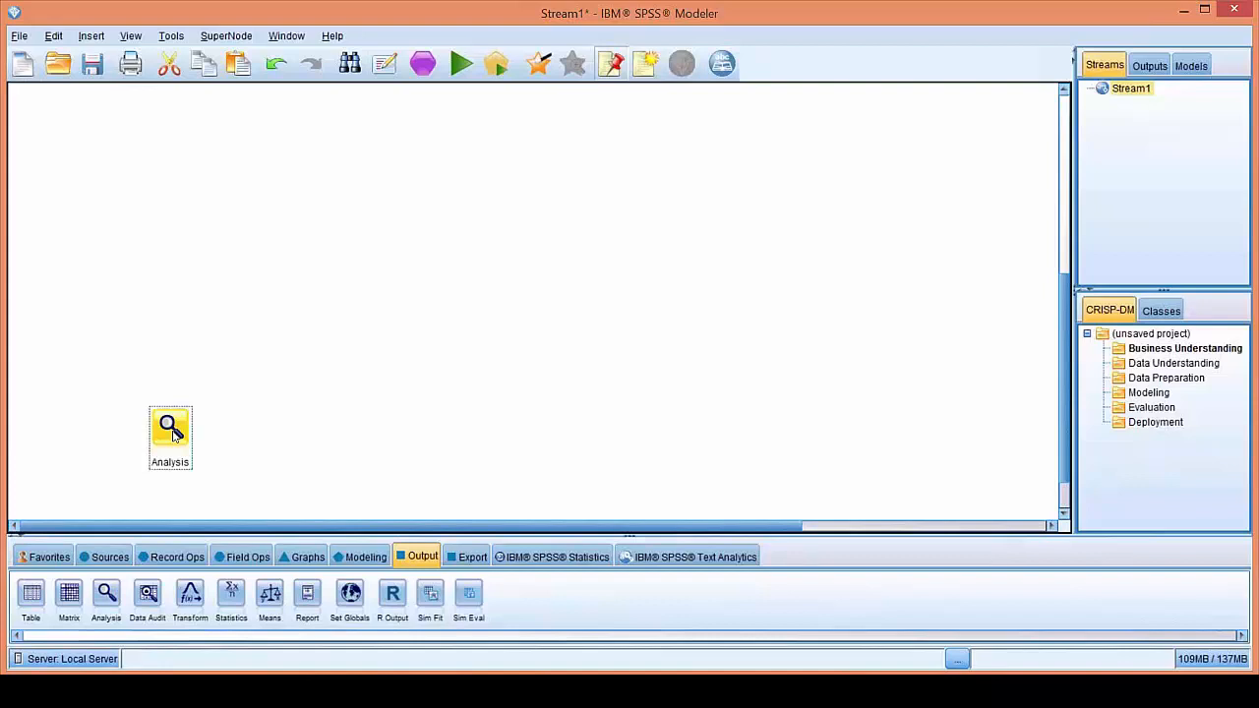
key(Delete)
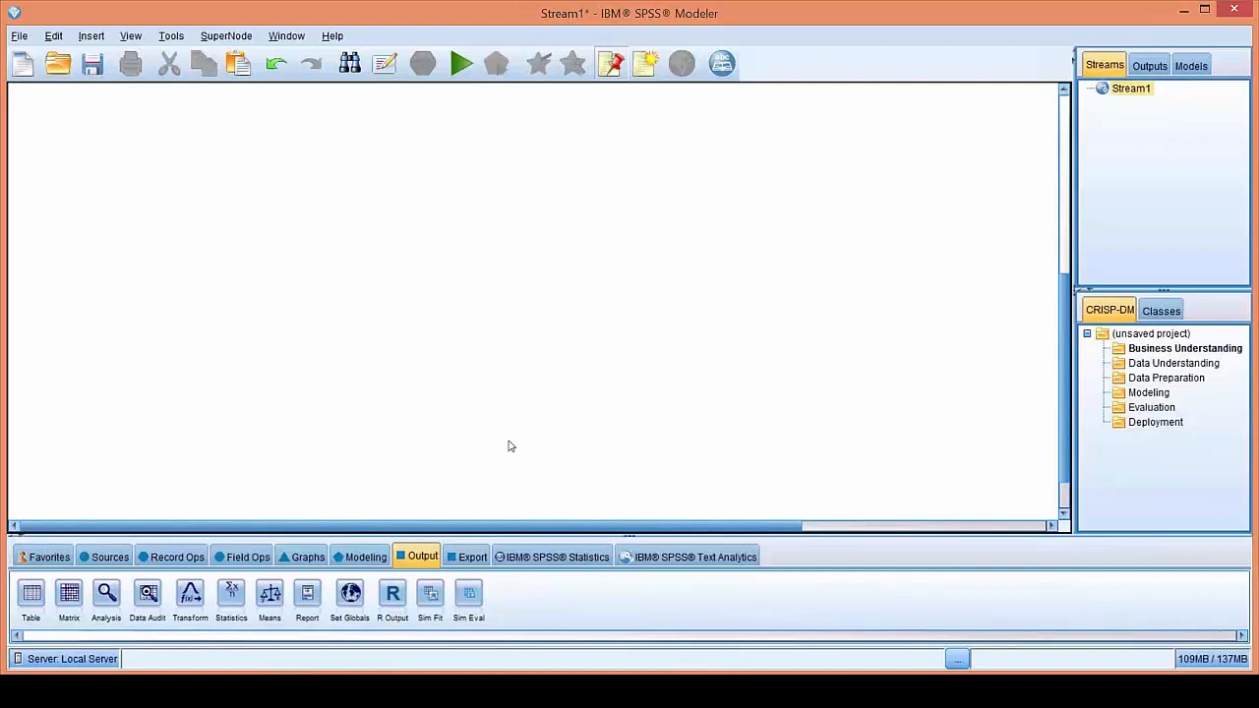
Look through the available export, IBM SPSS Statistics and IBM SPSS Text Analytics nodes.
click(474, 559)
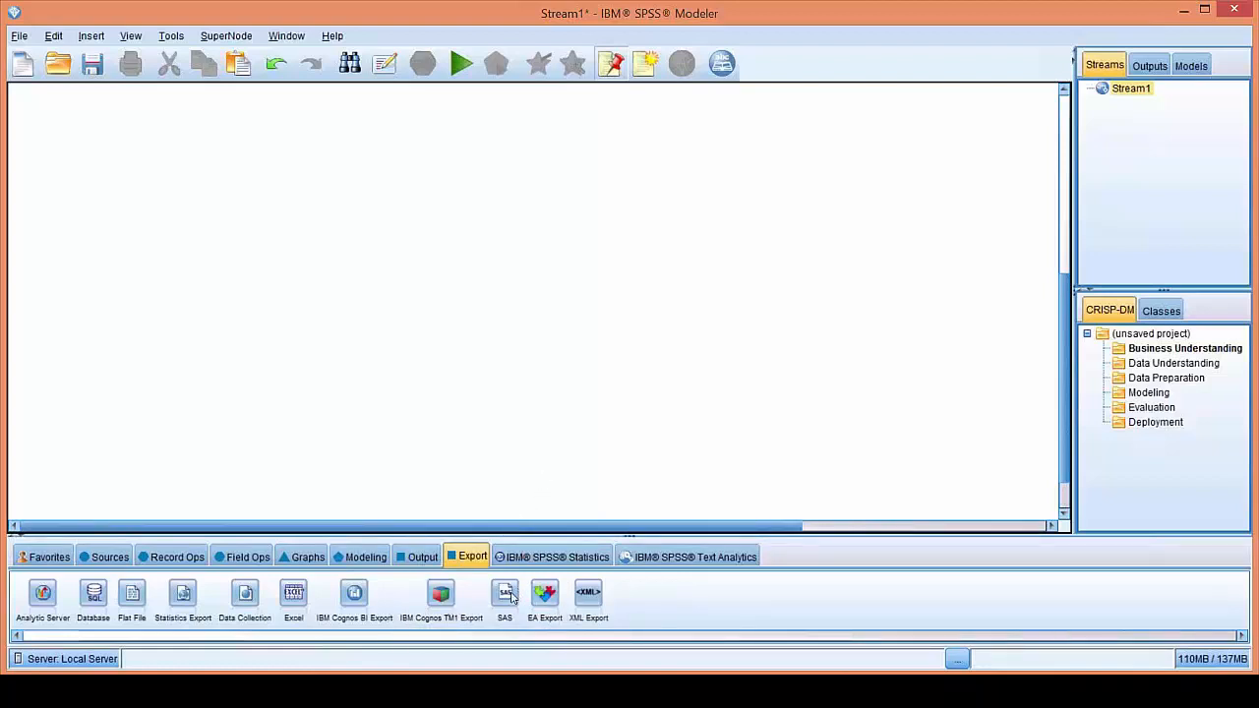
click(557, 557)
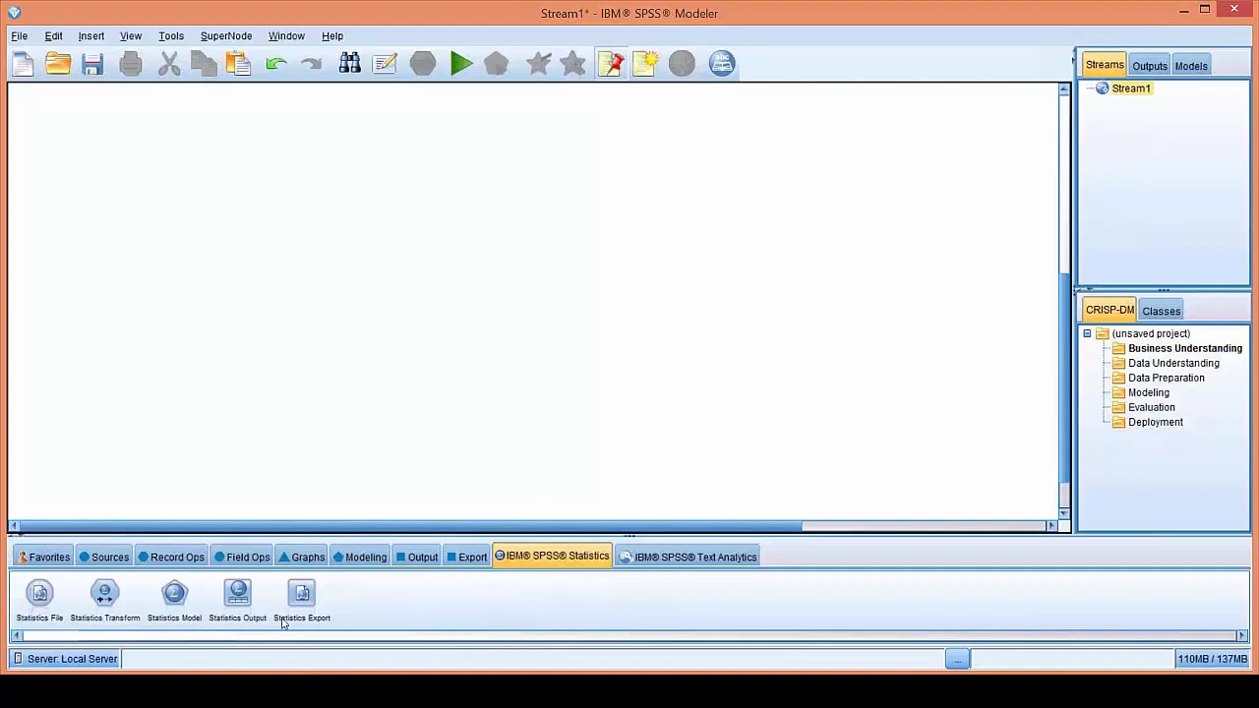
click(668, 561)
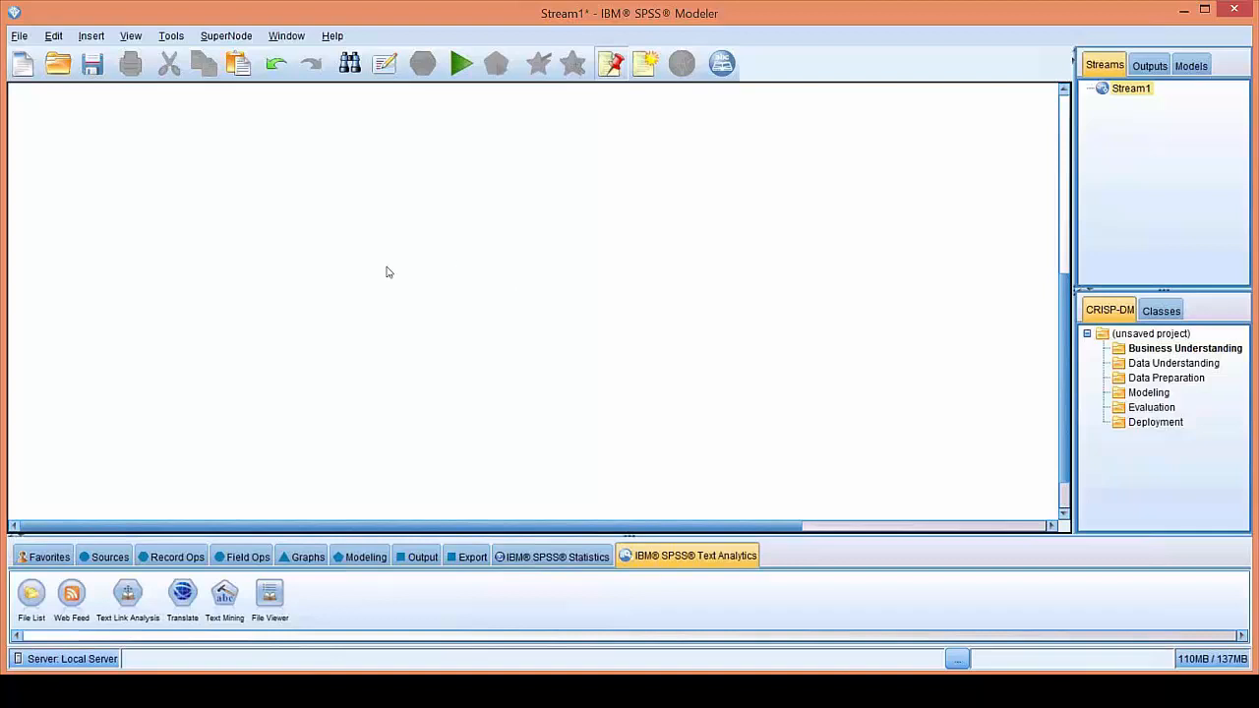
Add a Var. File source node near the left edge of the stream canvas.
click(108, 558)
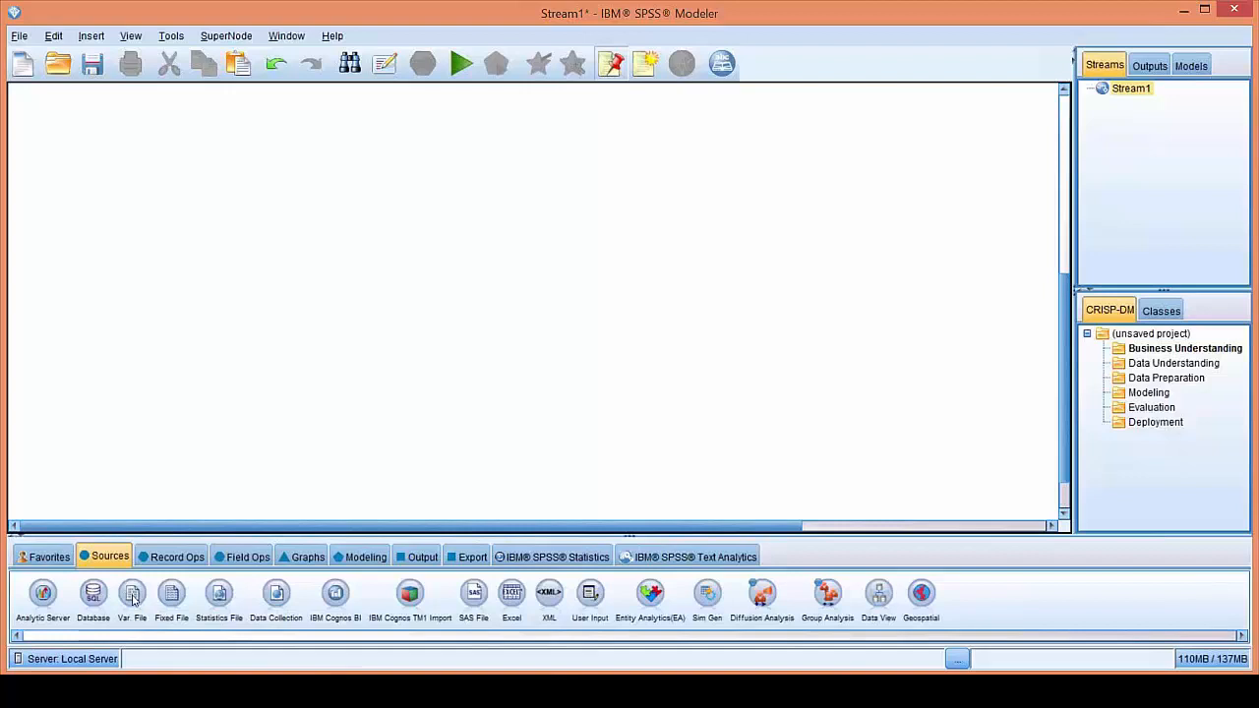
click(133, 598)
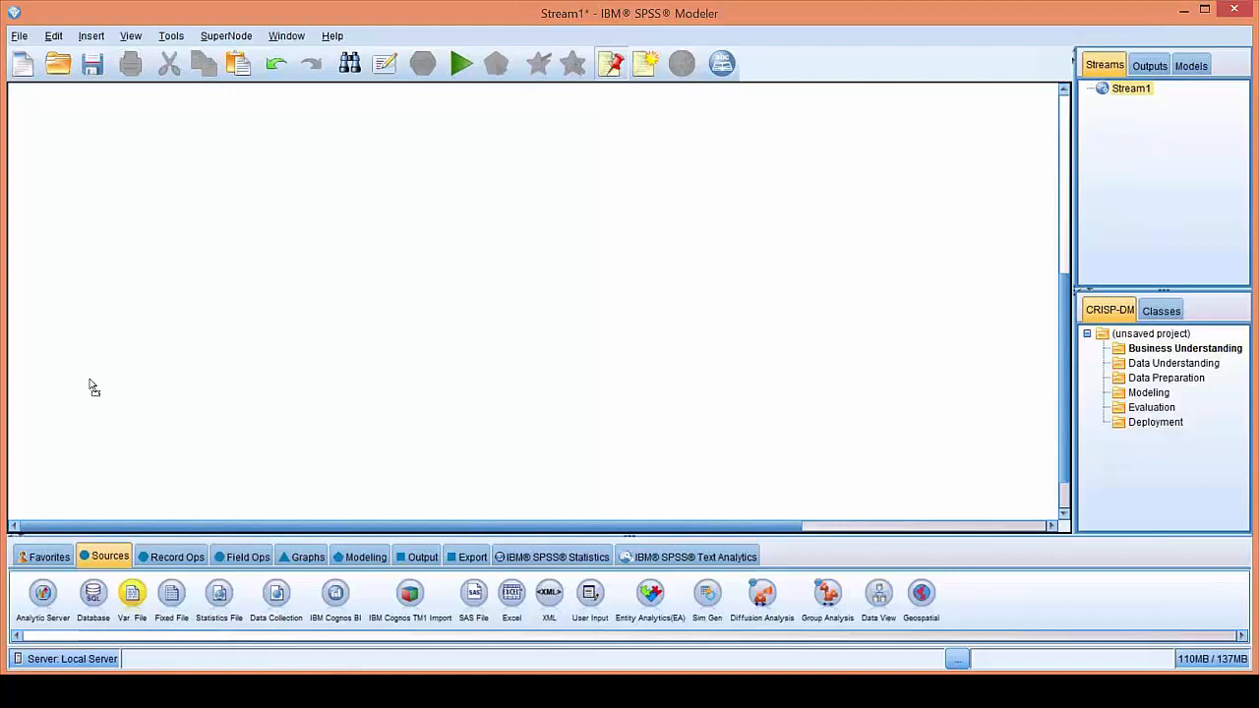
click(56, 298)
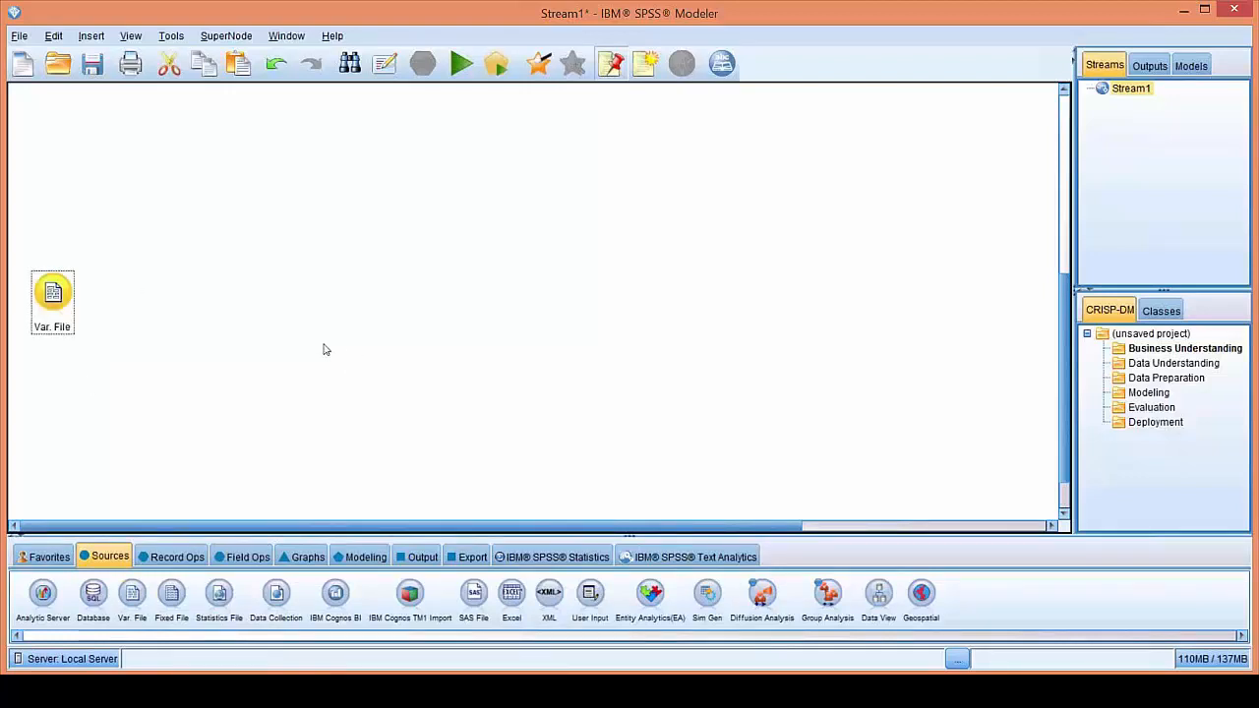
Load Churn_IBMSPSSModeler_JanFeb_NEW.csv from the Sample Data folder into the Var. File node.
double_click(54, 293)
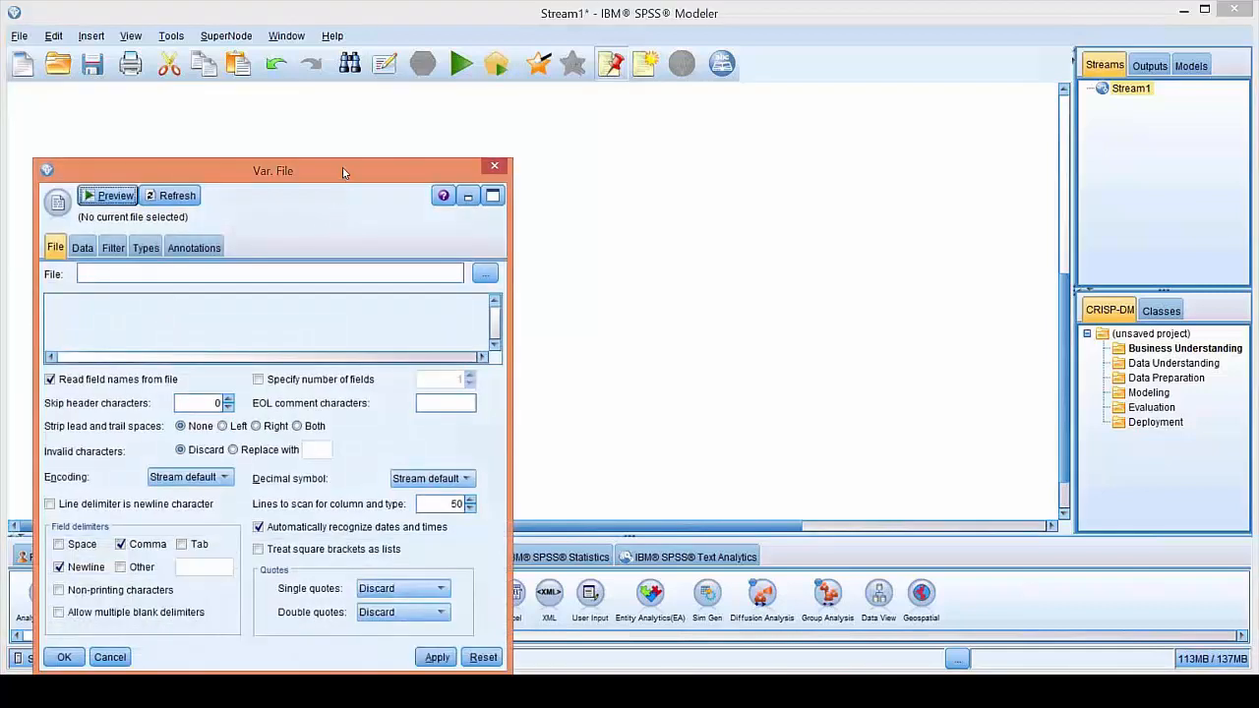
drag(342, 168, 472, 111)
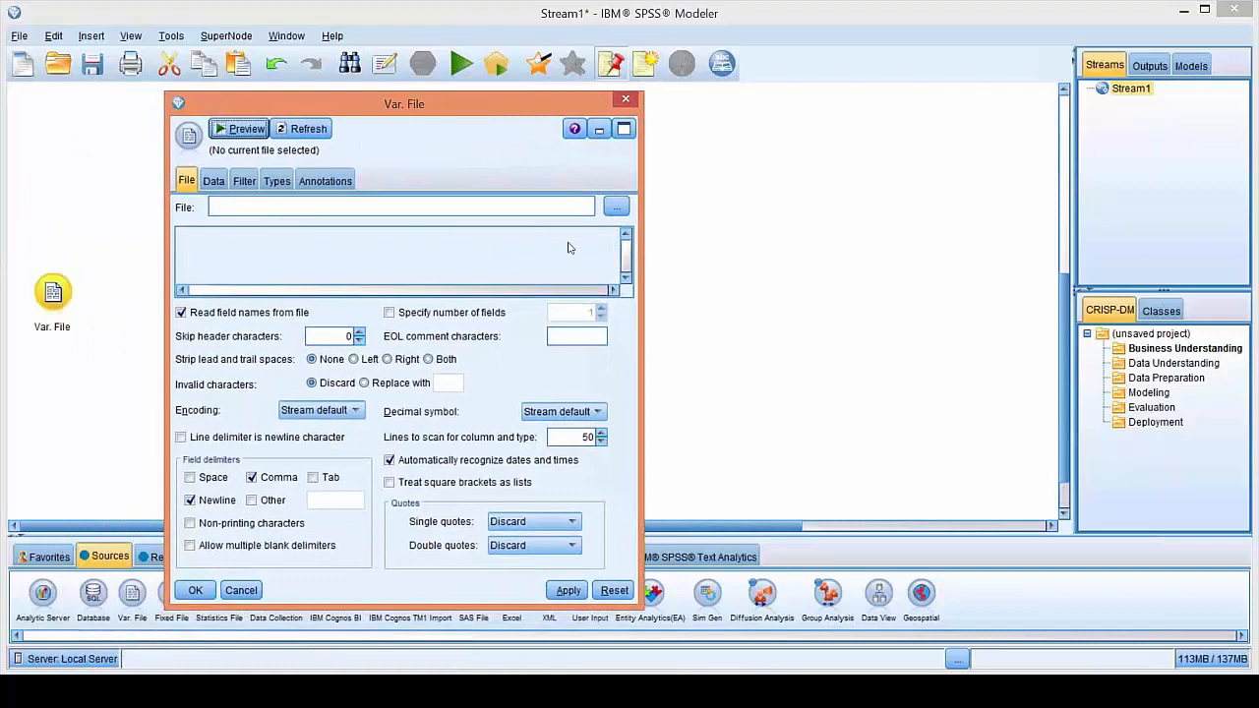
click(617, 208)
click(618, 208)
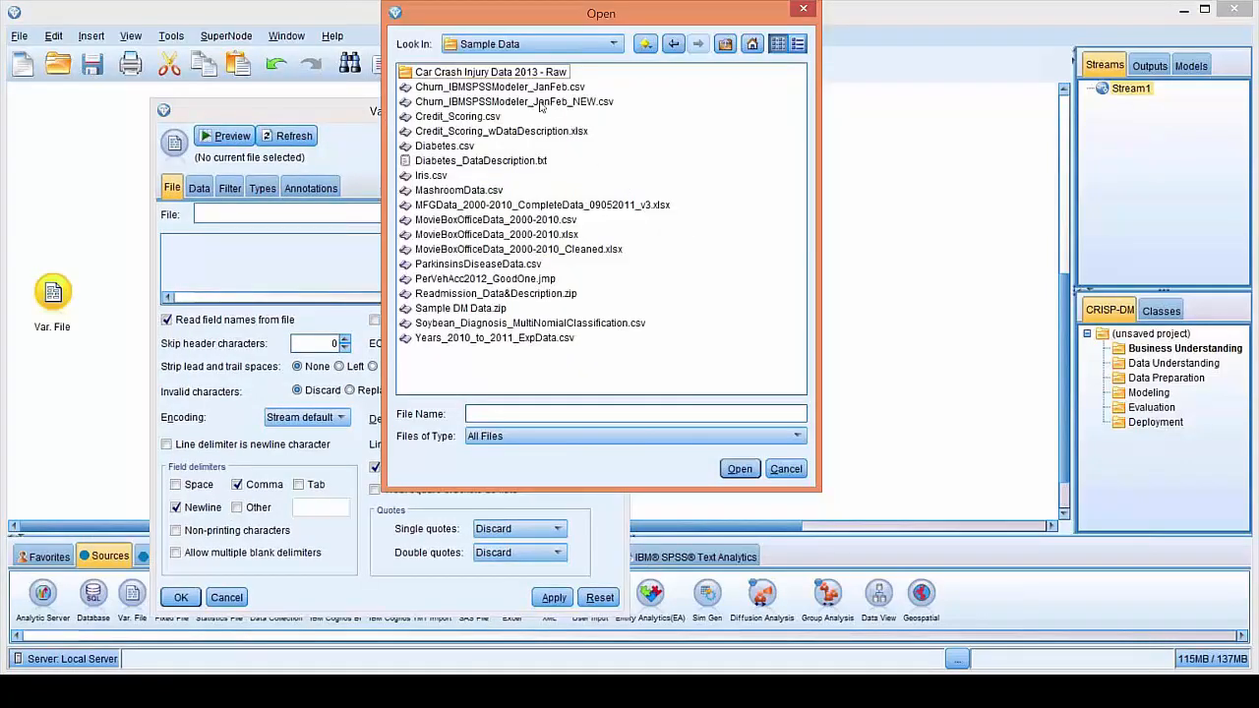
click(540, 102)
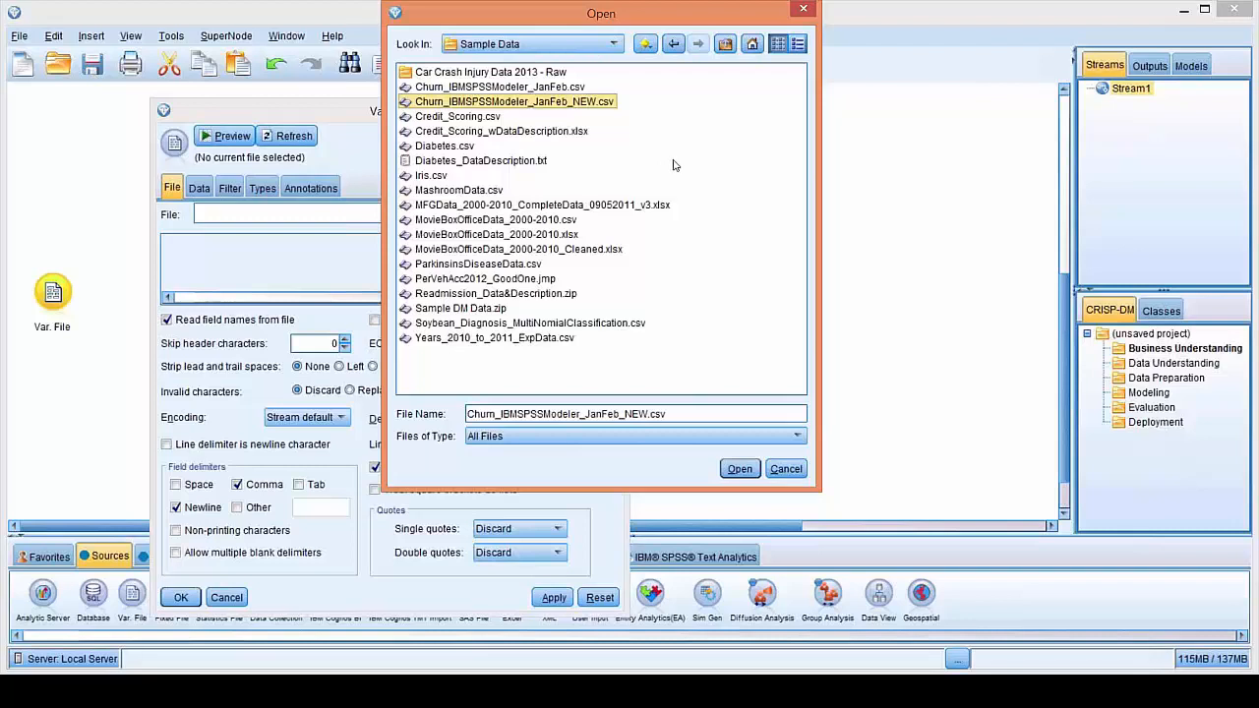
click(740, 469)
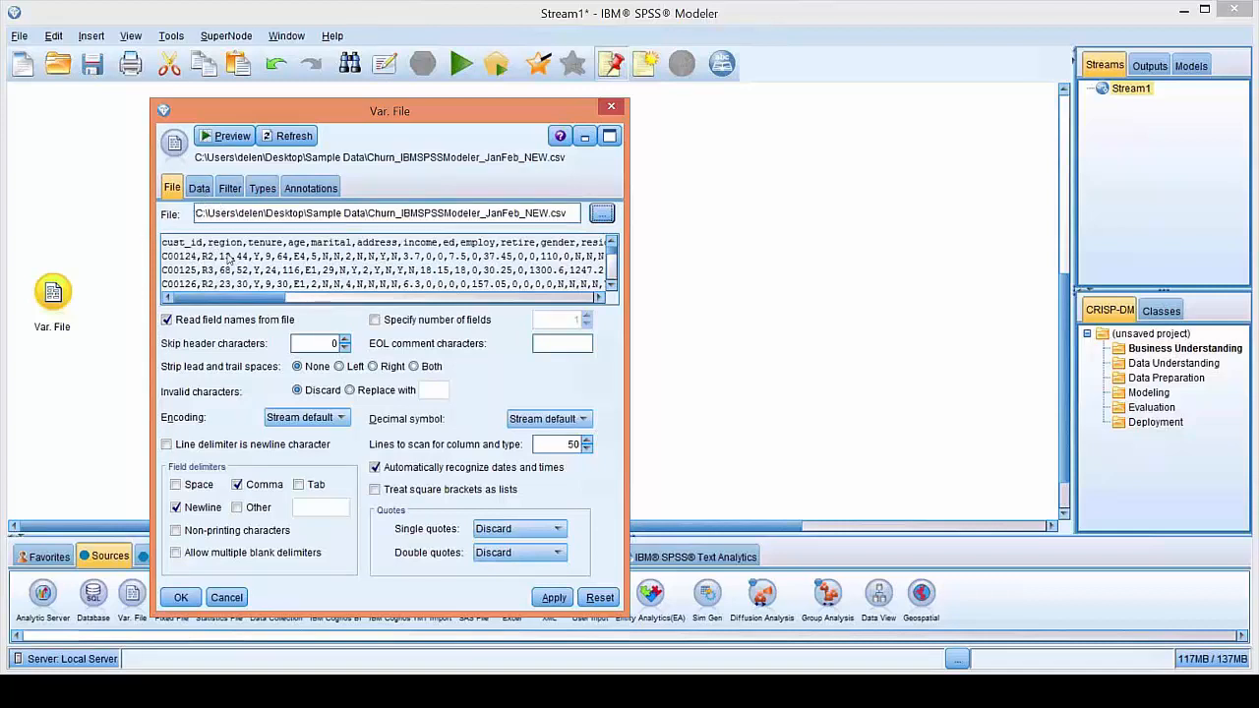
Review the imported fields' storage types and filter settings in the Var. File node.
click(196, 189)
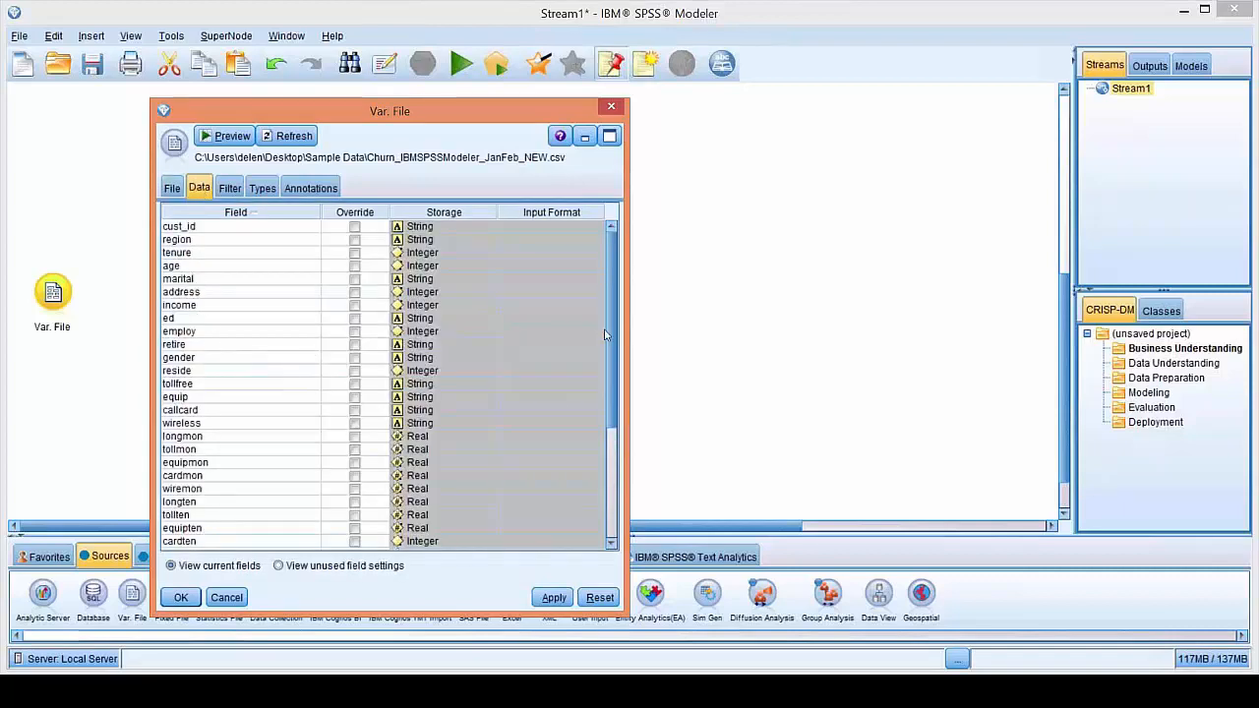
mouse_move(611, 299)
mouse_down()
mouse_move(620, 488)
mouse_move(626, 288)
mouse_up()
click(230, 189)
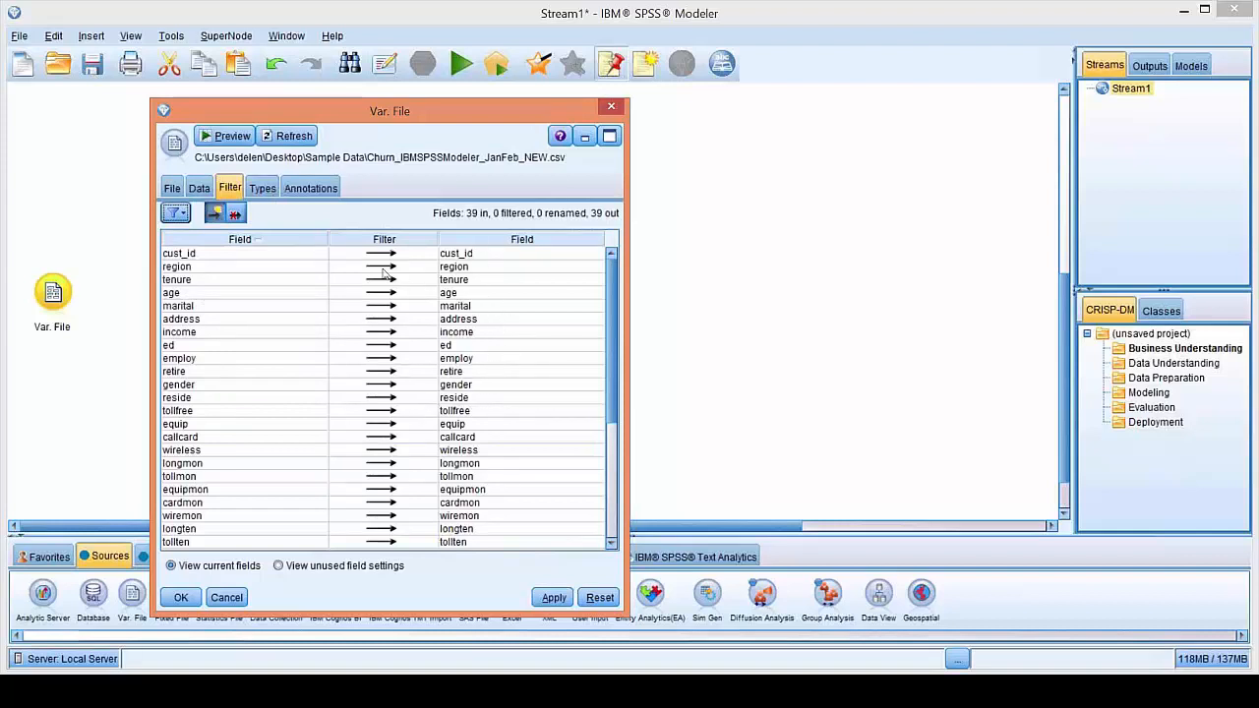
Set the role of the cust_id field to Record ID in the Var. File node's type settings.
click(262, 190)
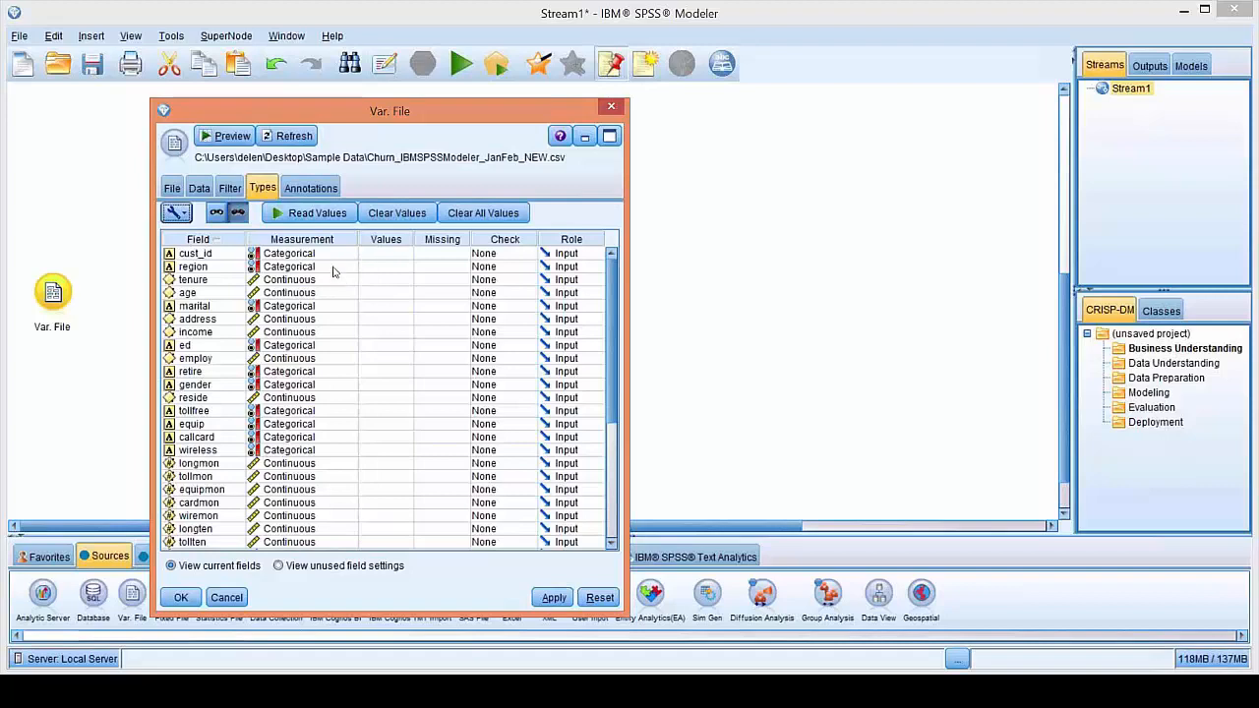
mouse_move(383, 112)
mouse_down()
mouse_move(607, 106)
mouse_move(657, 93)
mouse_move(429, 85)
mouse_move(392, 106)
mouse_up()
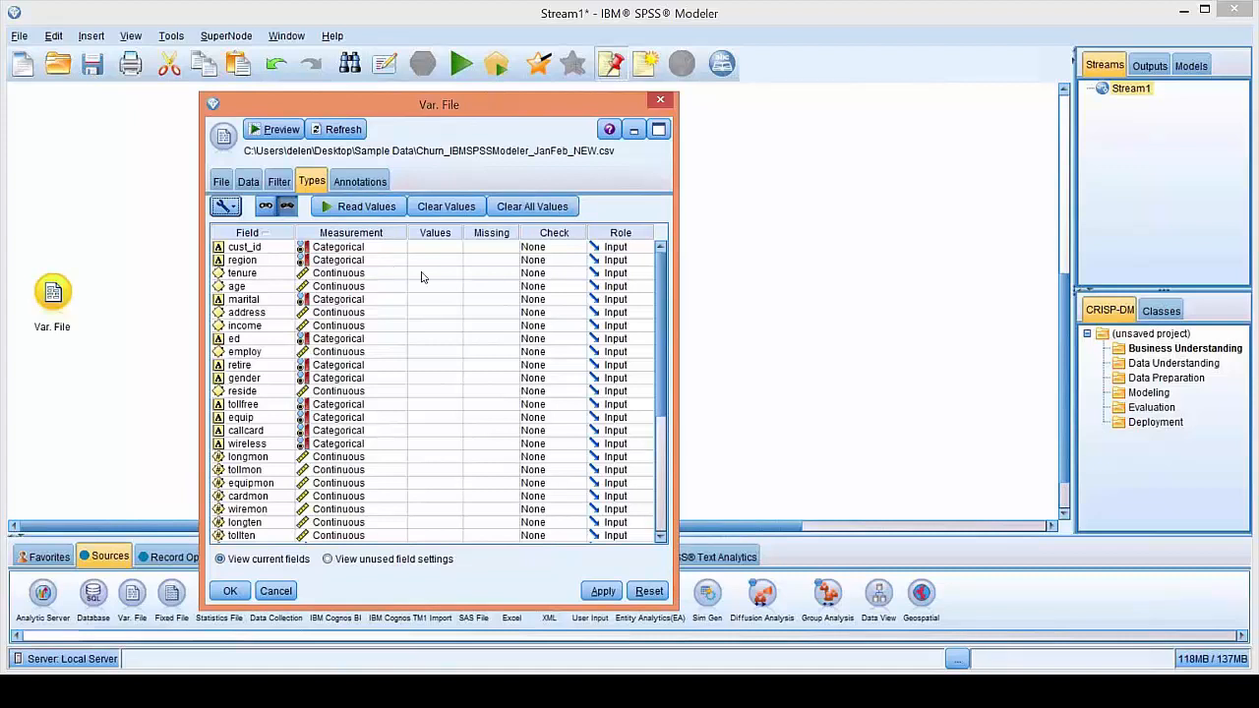
click(641, 248)
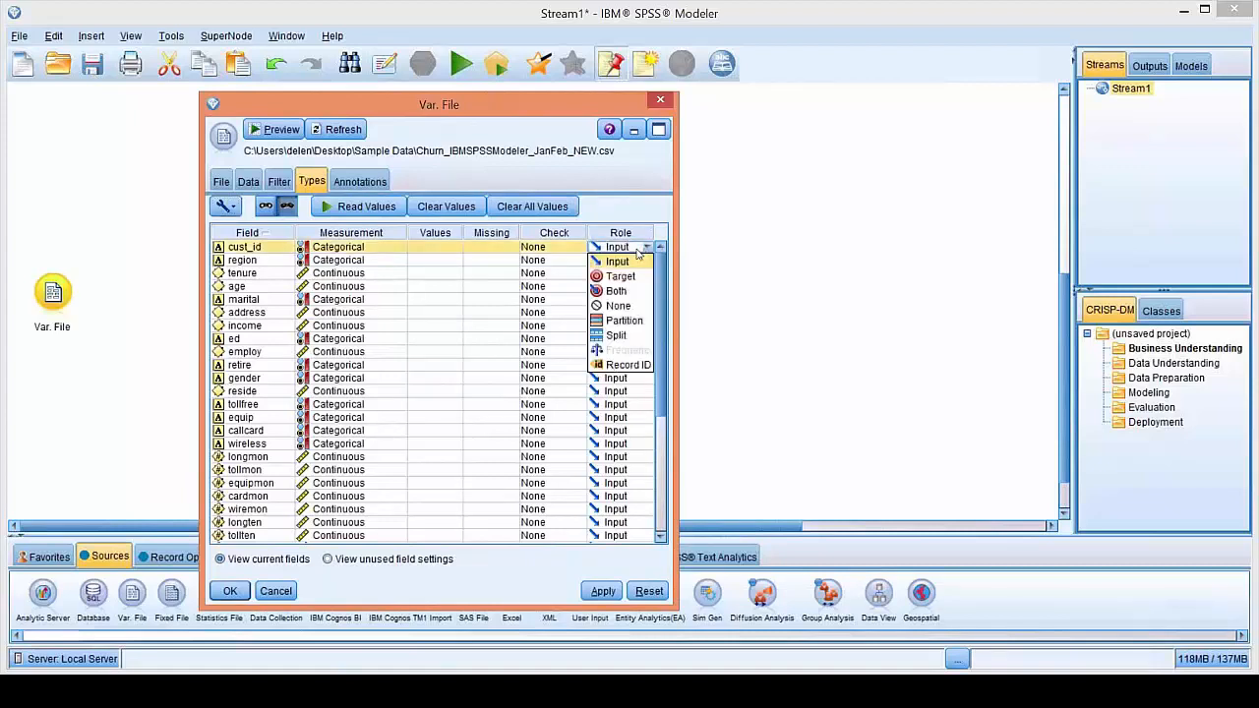
click(638, 365)
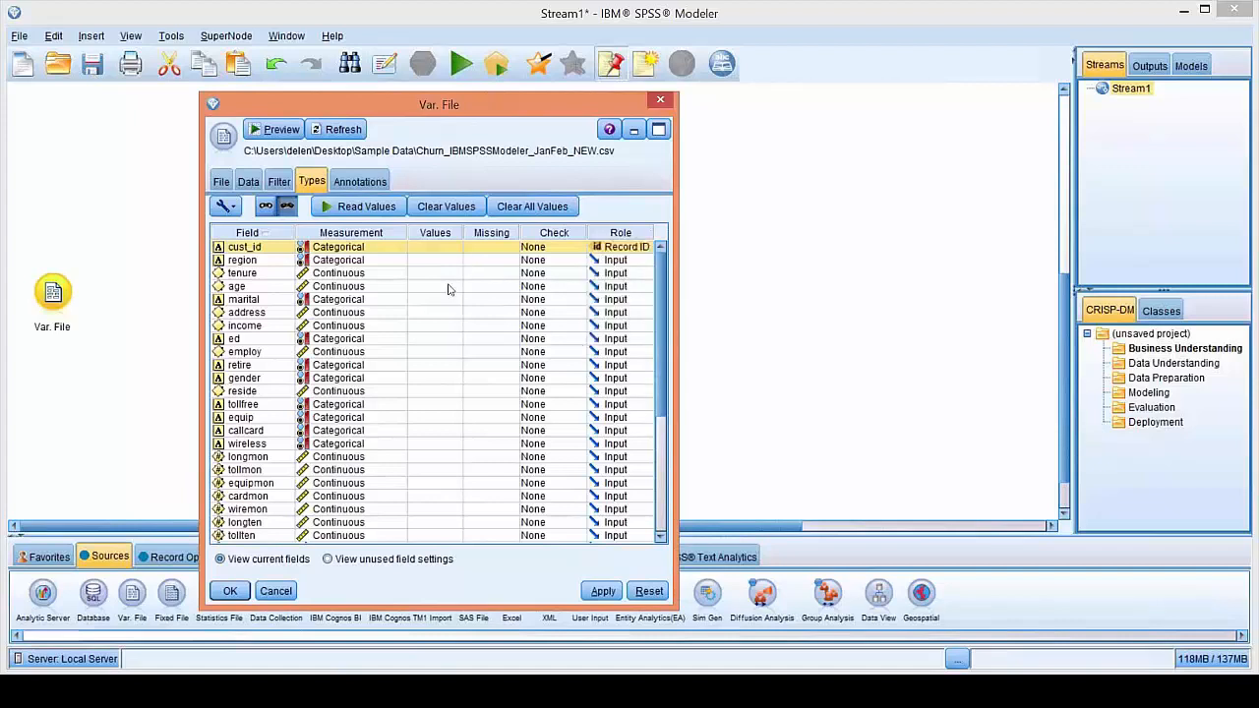
Set the role of the churn field to Target.
mouse_move(660, 321)
mouse_down()
mouse_move(658, 379)
mouse_move(670, 313)
mouse_up()
drag(660, 305, 644, 463)
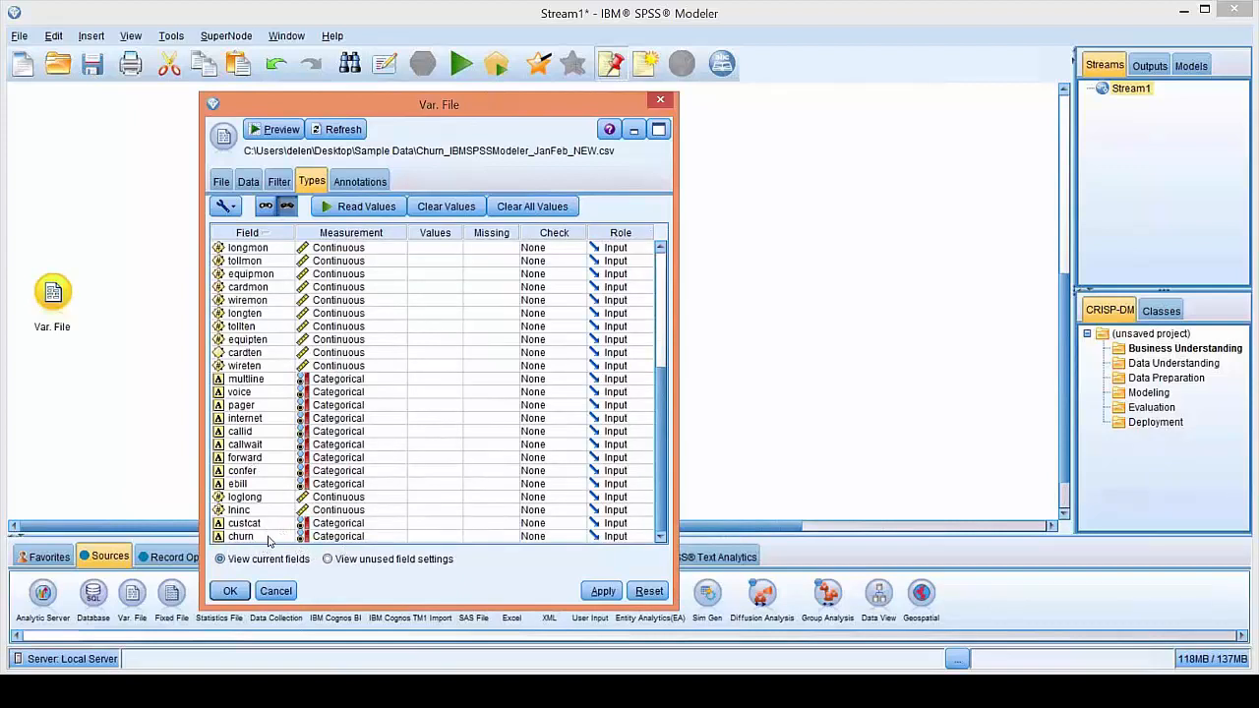
click(644, 538)
click(638, 567)
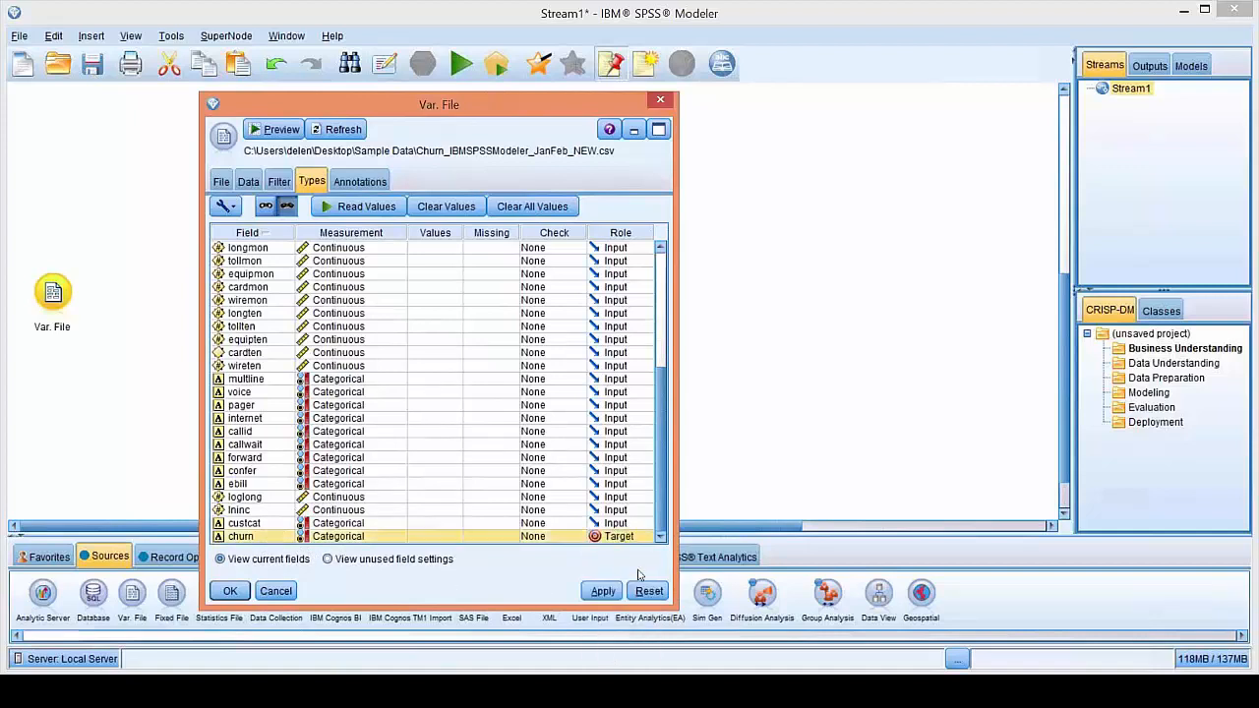
Read the values for all fields of the churn source node and accept the resulting type settings.
scroll(662, 441, up, 6)
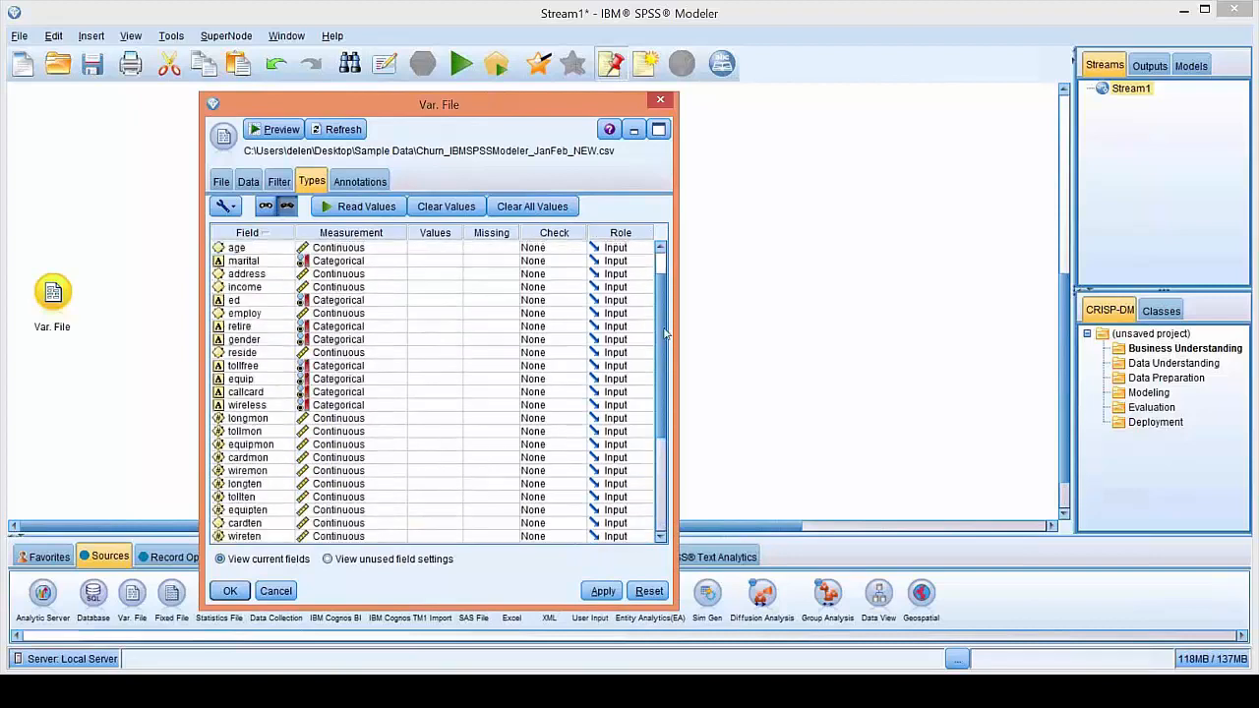
scroll(662, 442, down, 6)
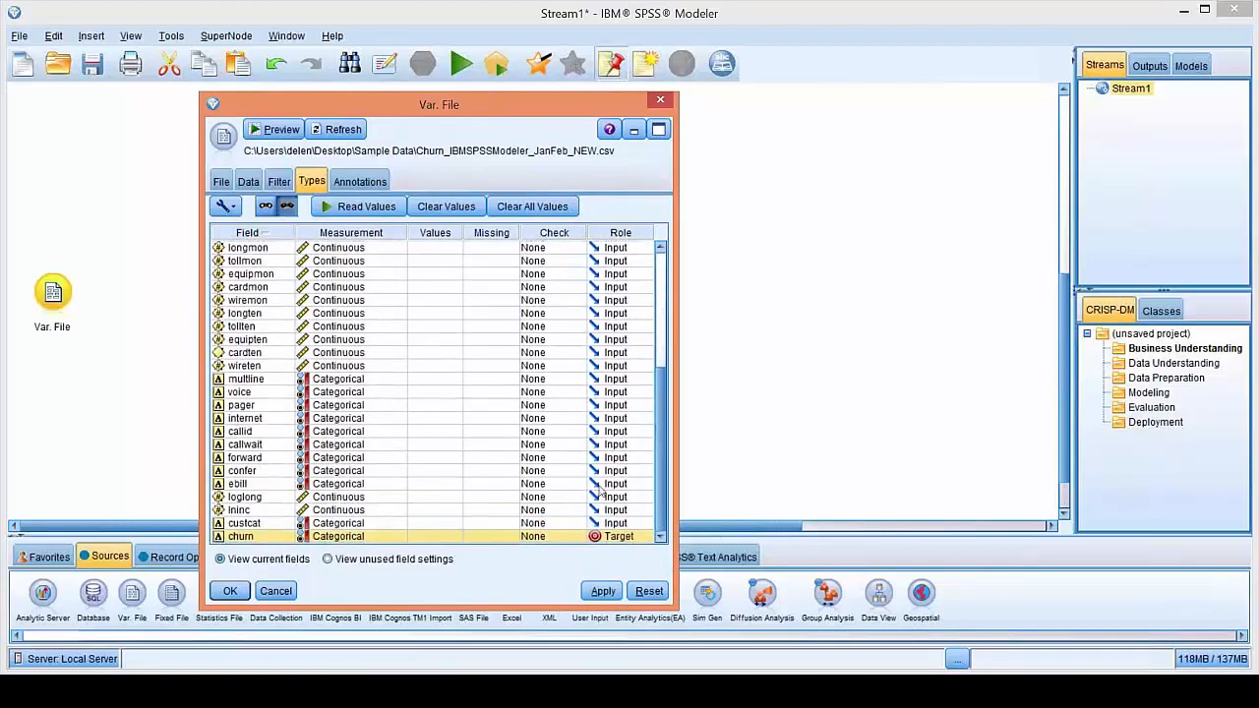
click(358, 207)
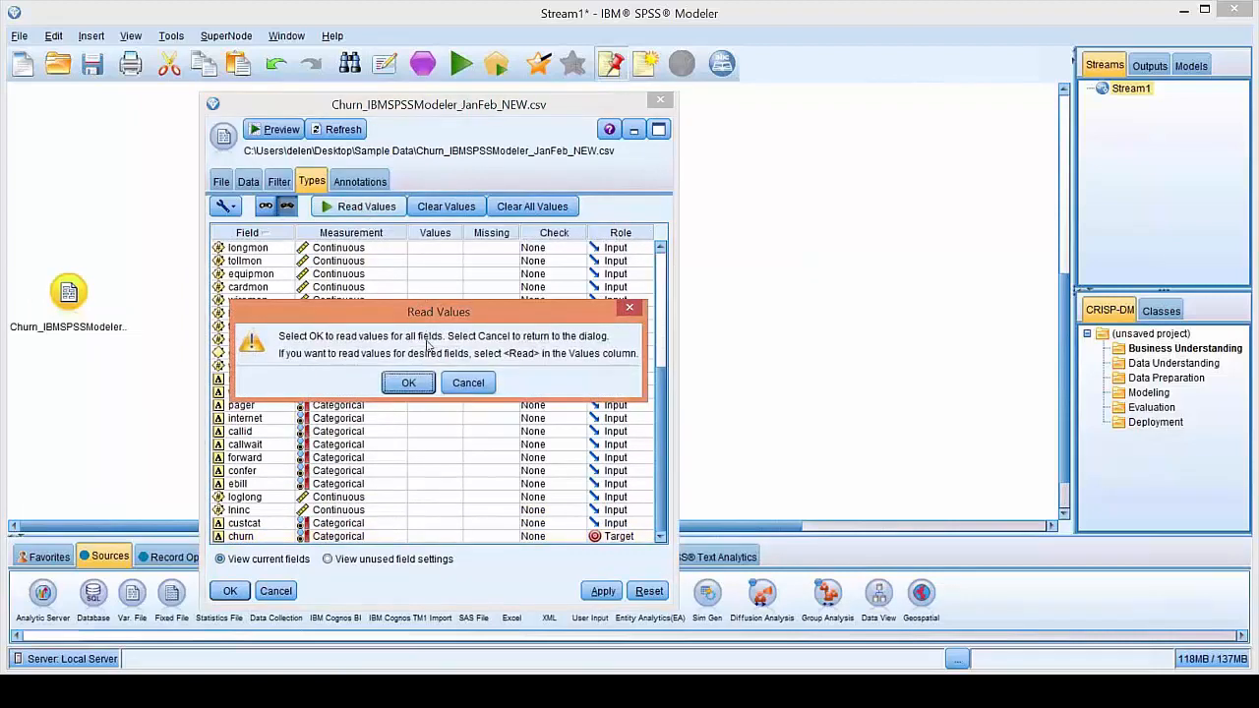
click(408, 383)
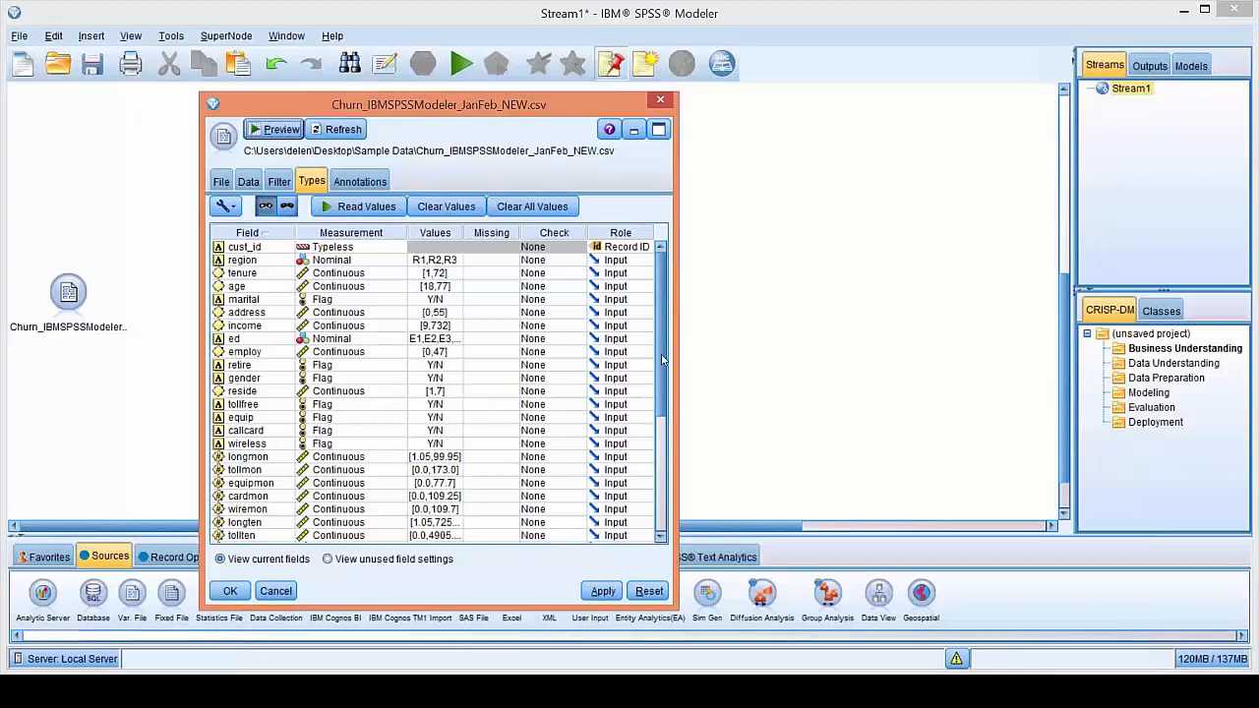
drag(673, 344, 674, 326)
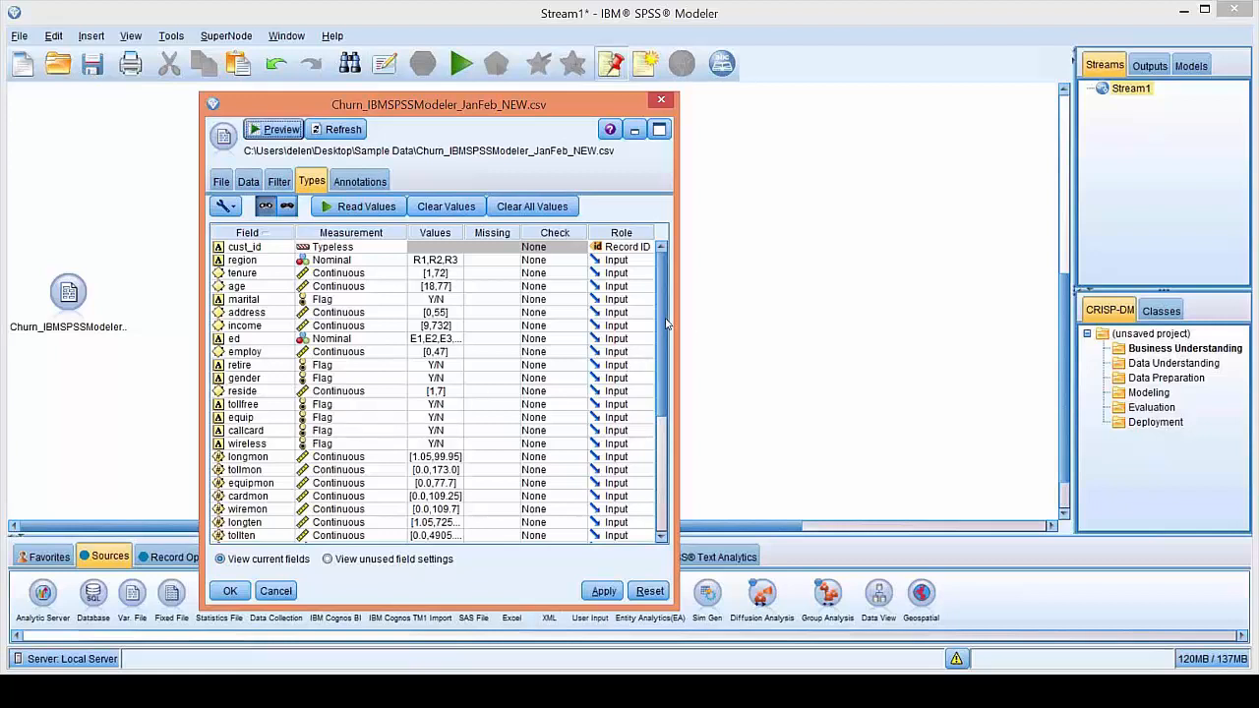
drag(662, 318, 668, 459)
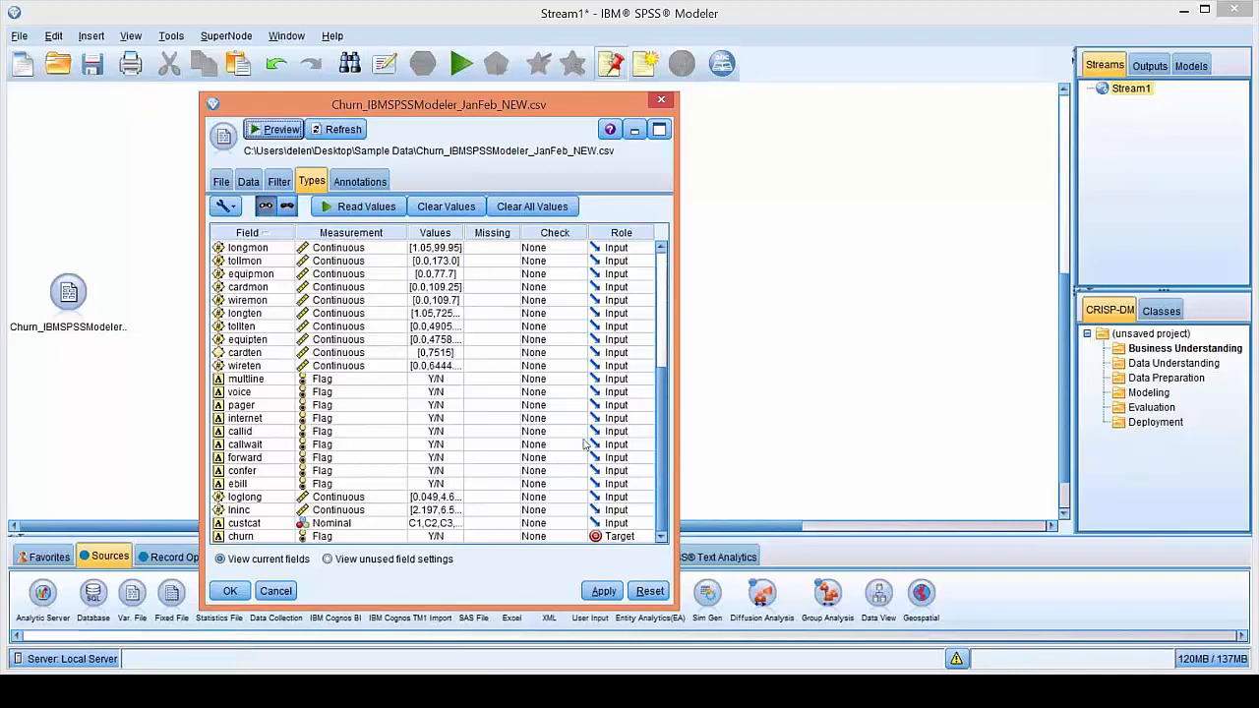
click(230, 591)
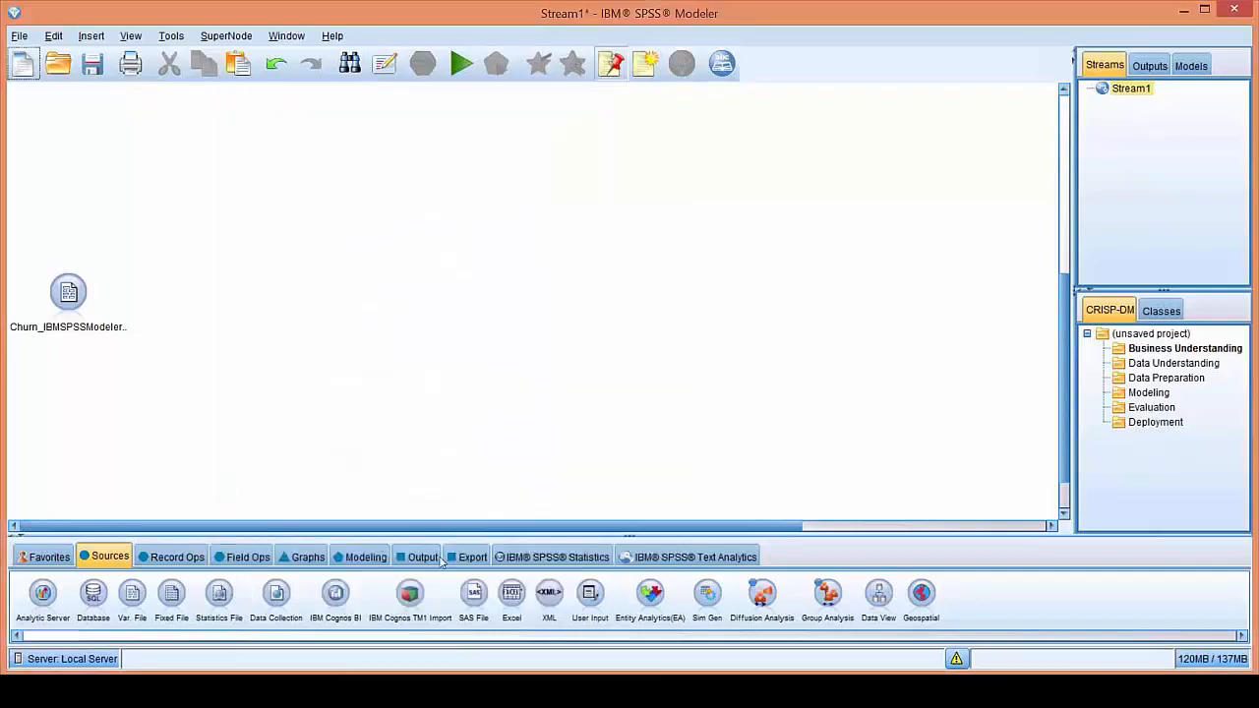
Add an Auto Classifier modeling node to the stream and connect the churn CSV source node to it.
click(366, 557)
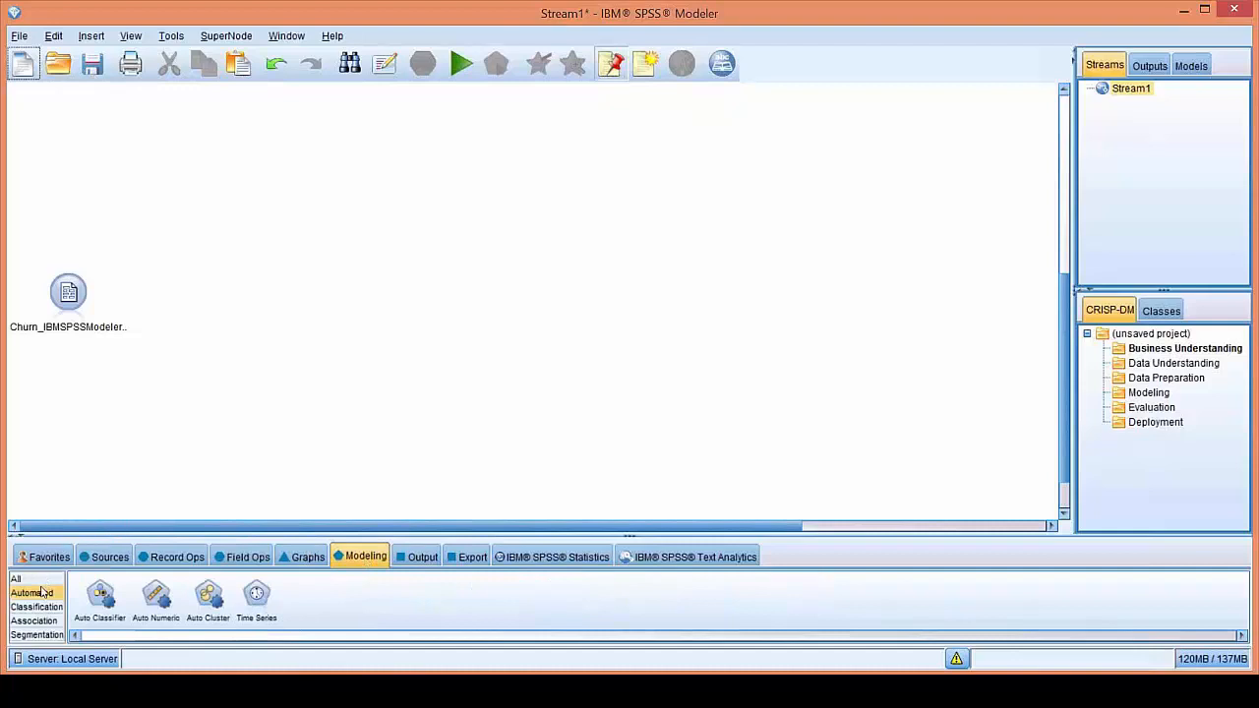
drag(106, 598, 214, 291)
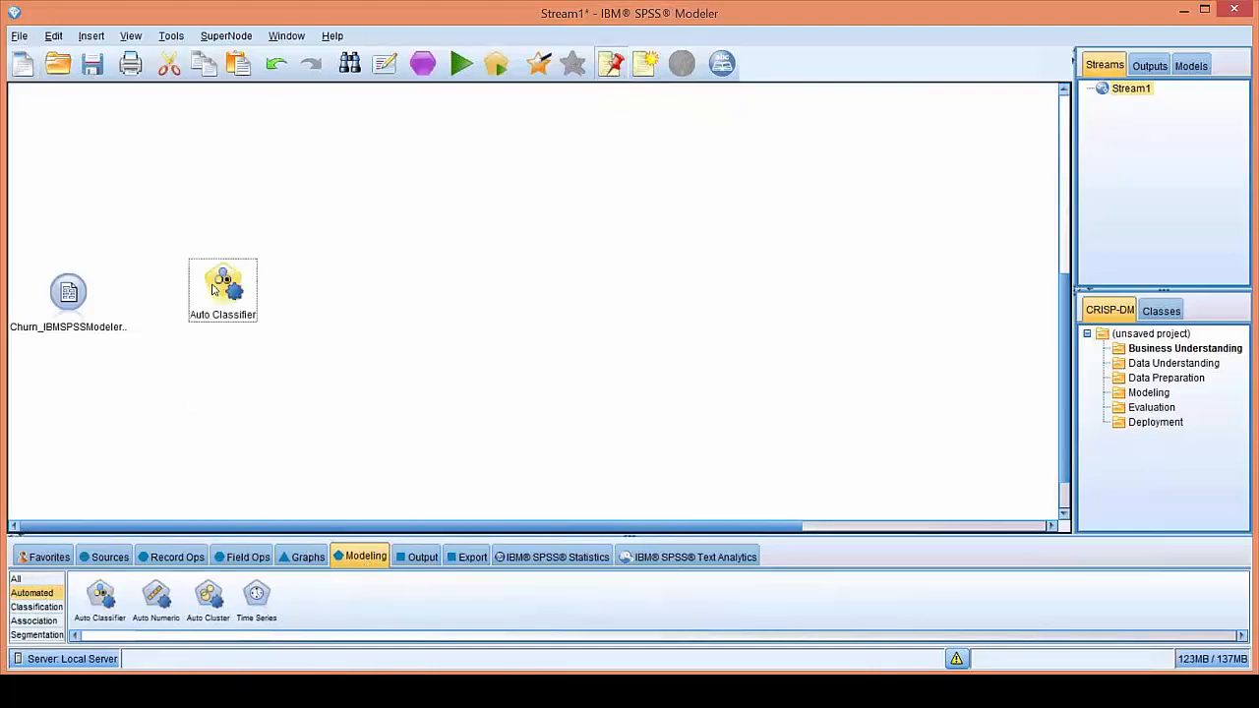
click(71, 293)
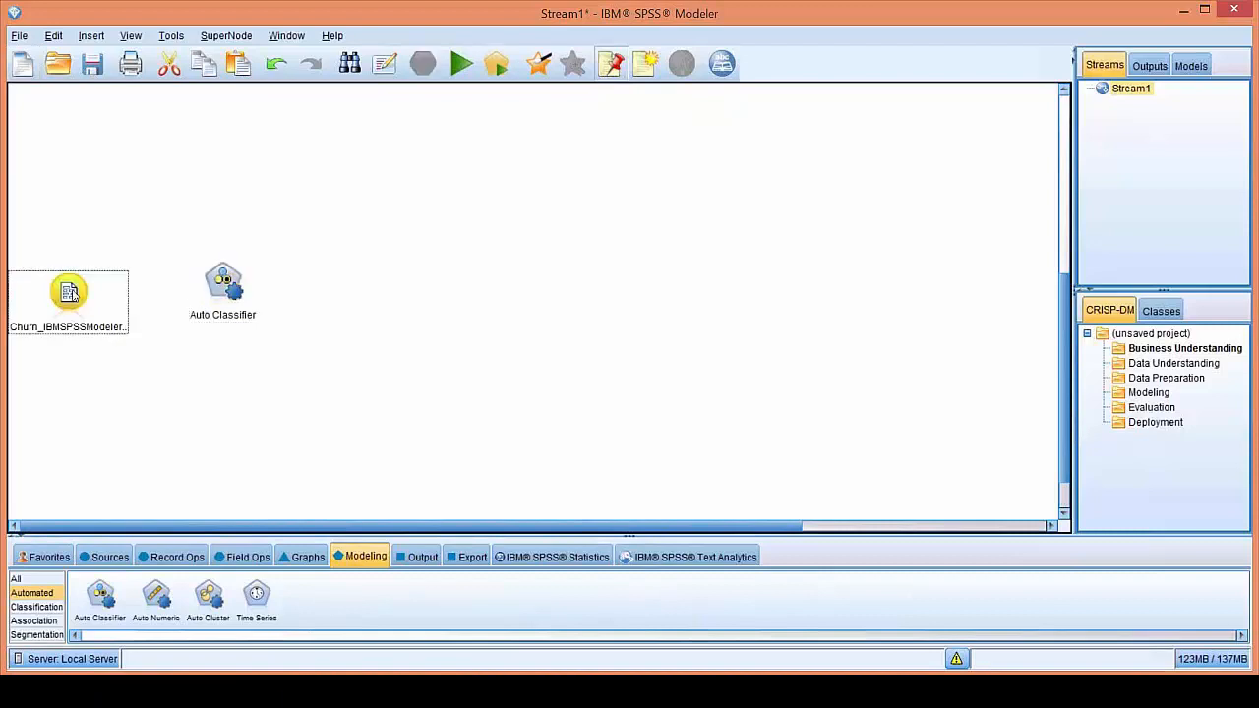
right_click(71, 293)
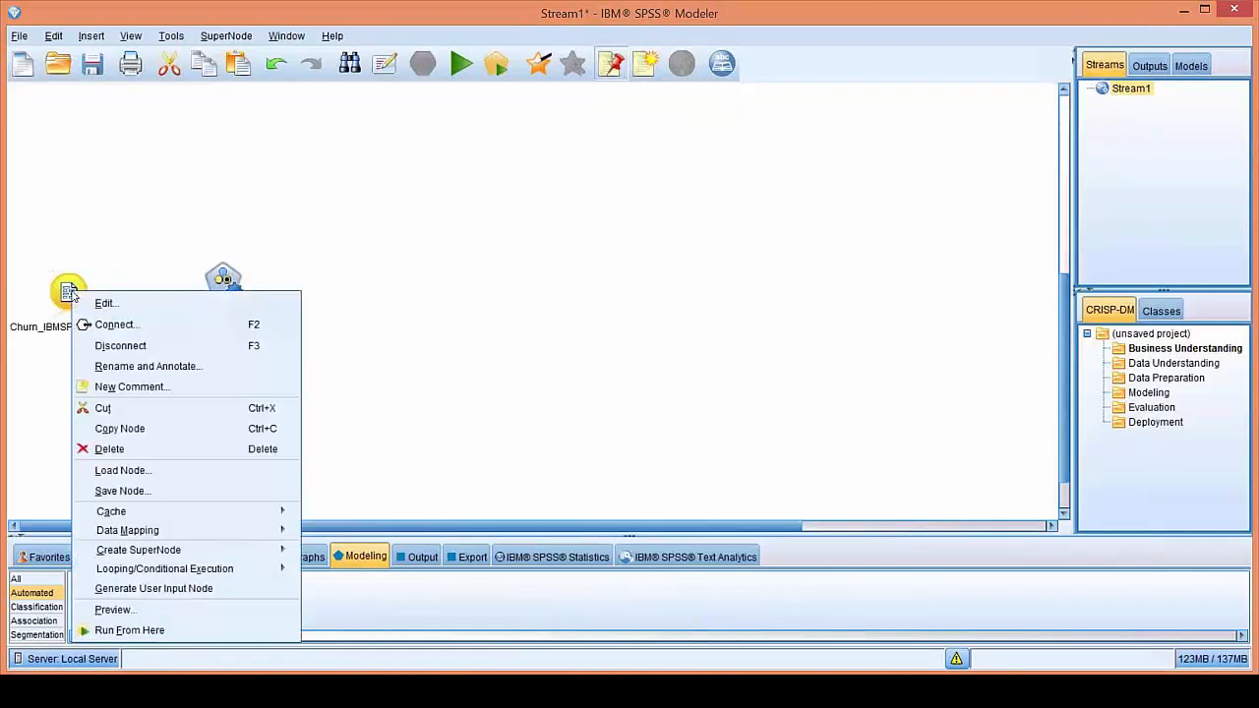
click(116, 323)
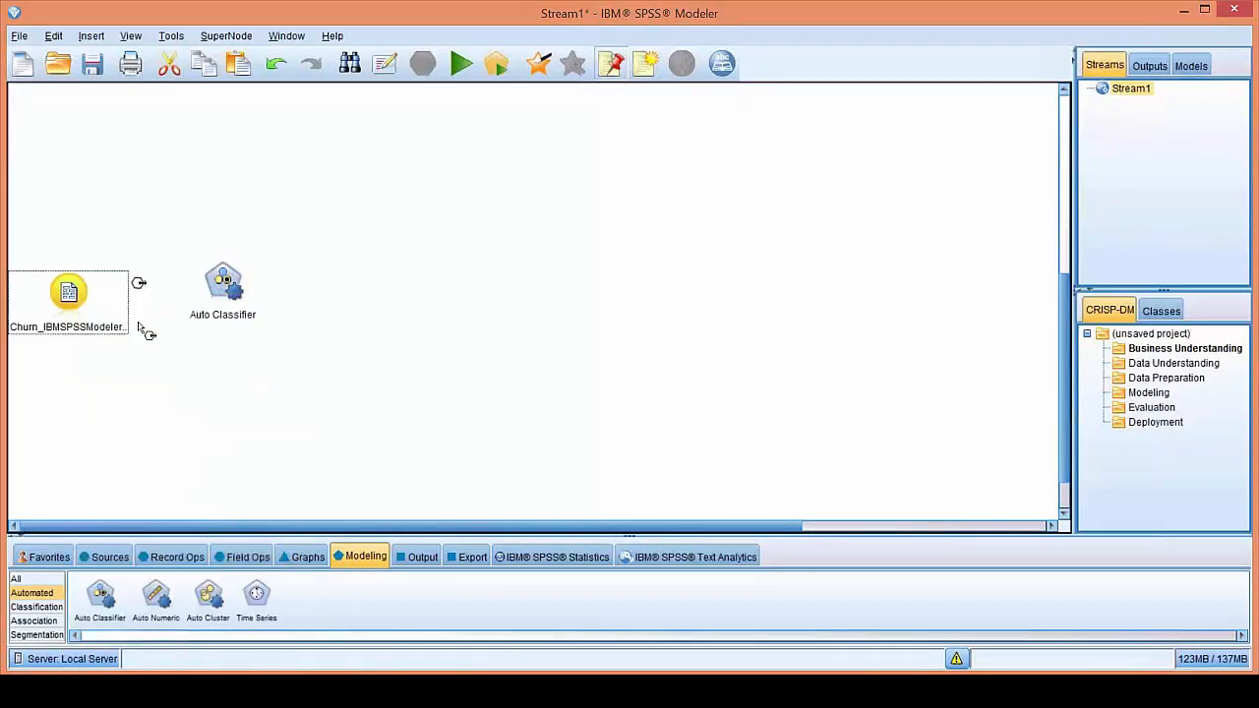
click(225, 282)
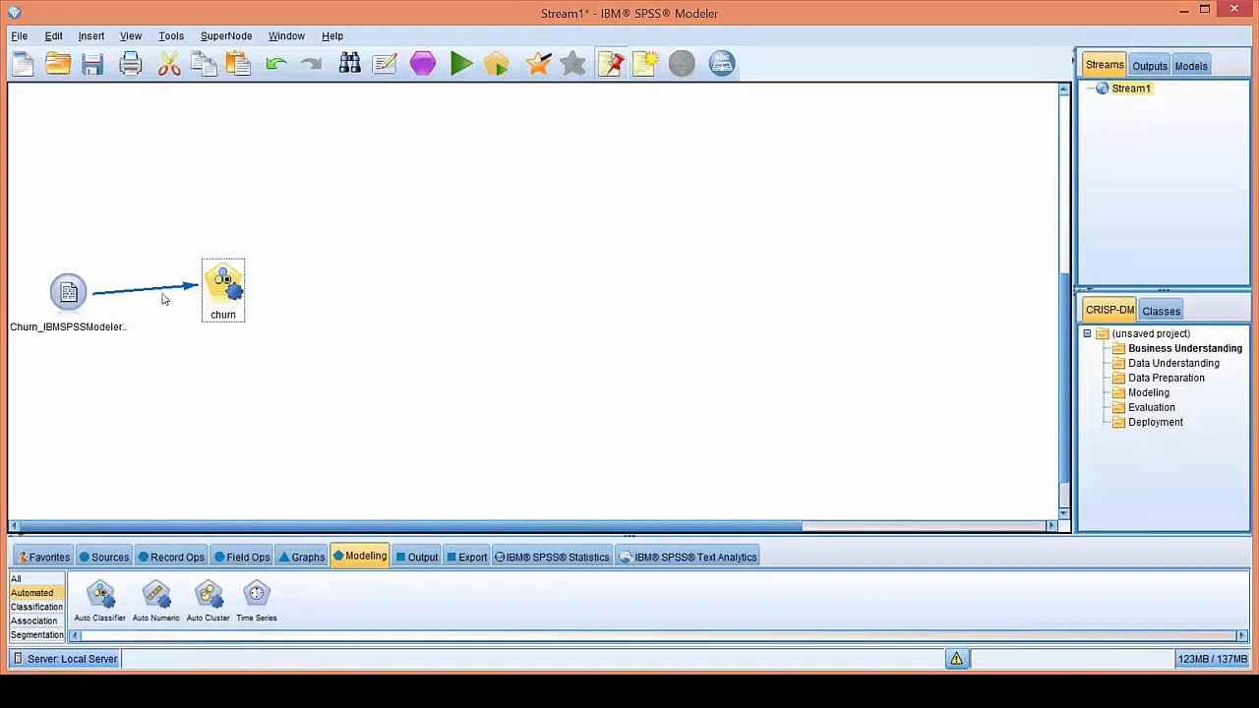
Set the Auto Classifier to rank models by area under the curve on the training partition, and raise the number of models to use.
double_click(221, 283)
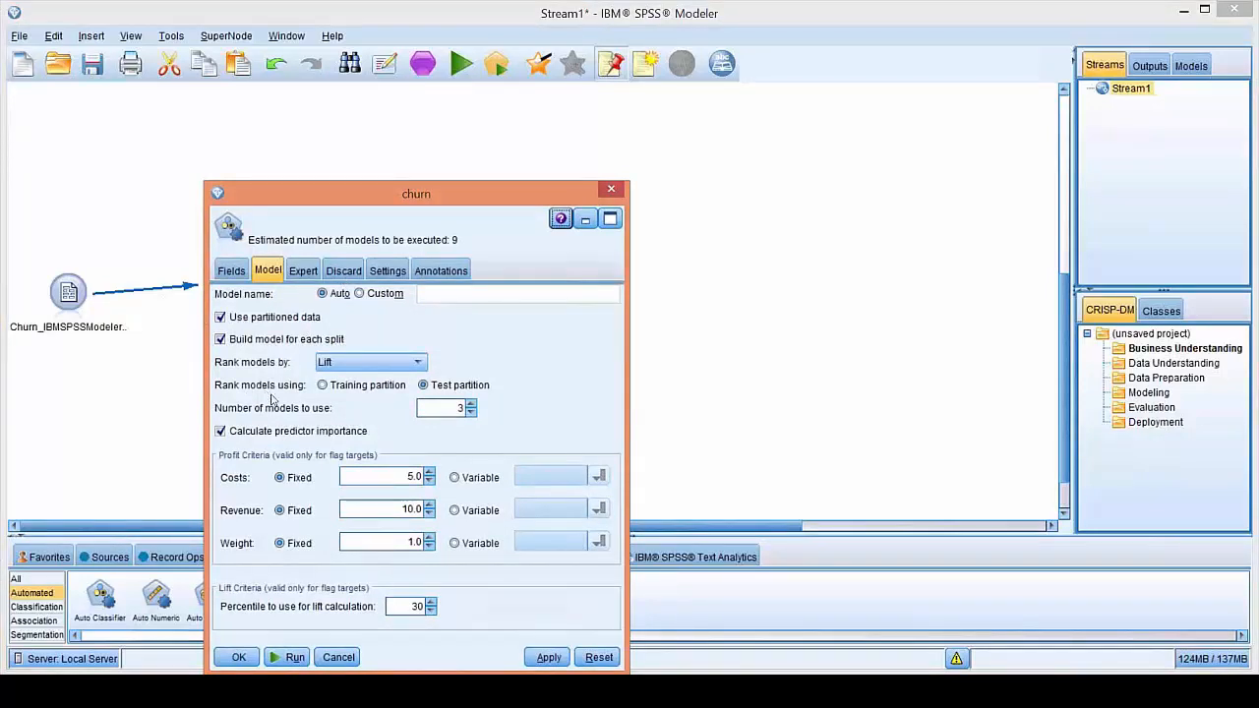
click(418, 366)
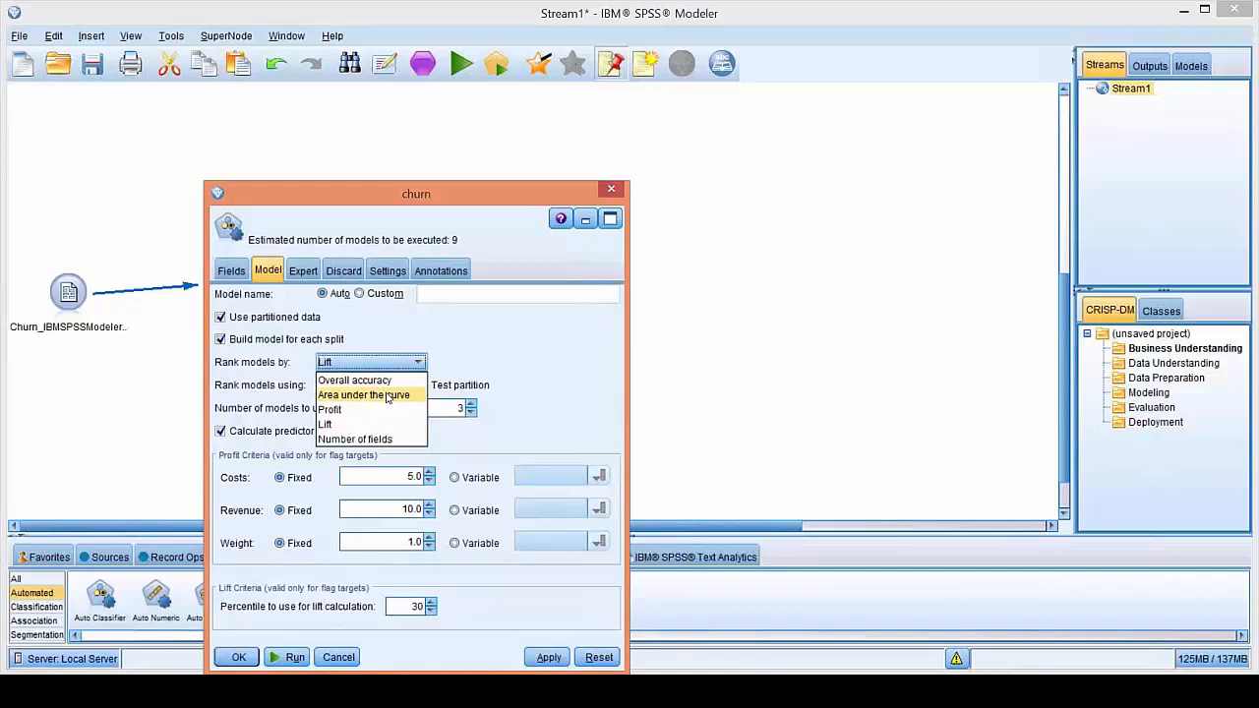
click(387, 396)
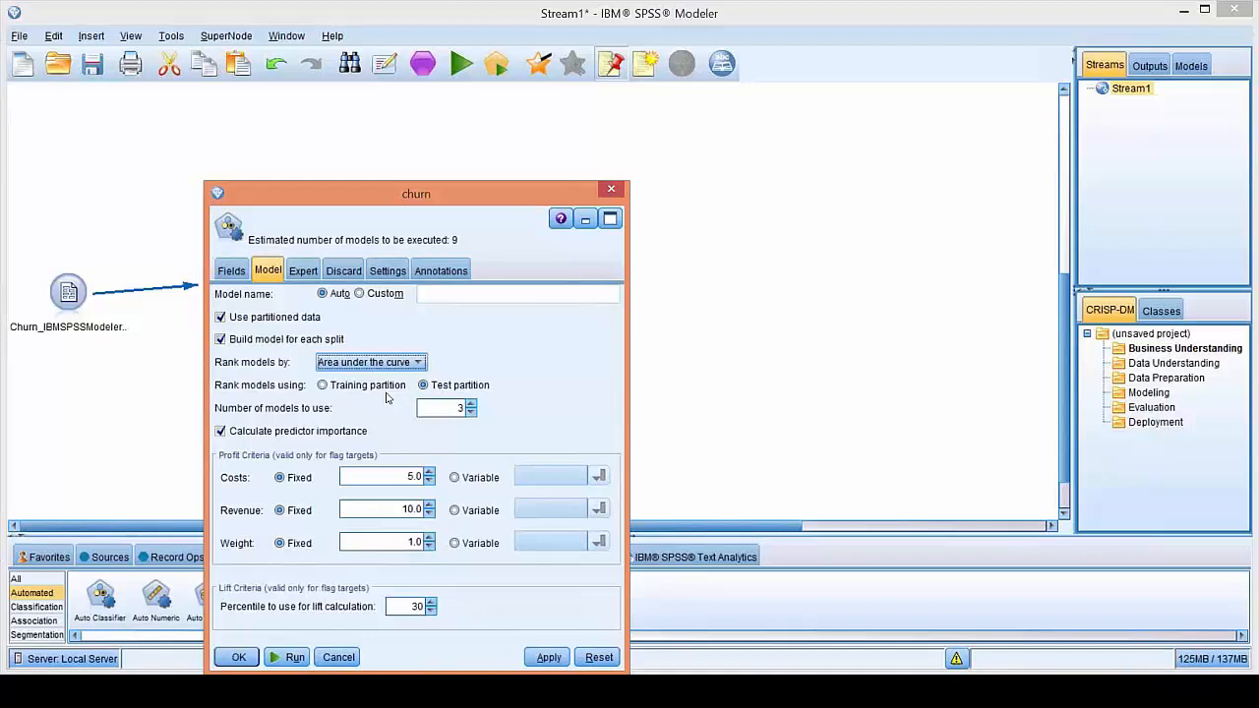
click(382, 386)
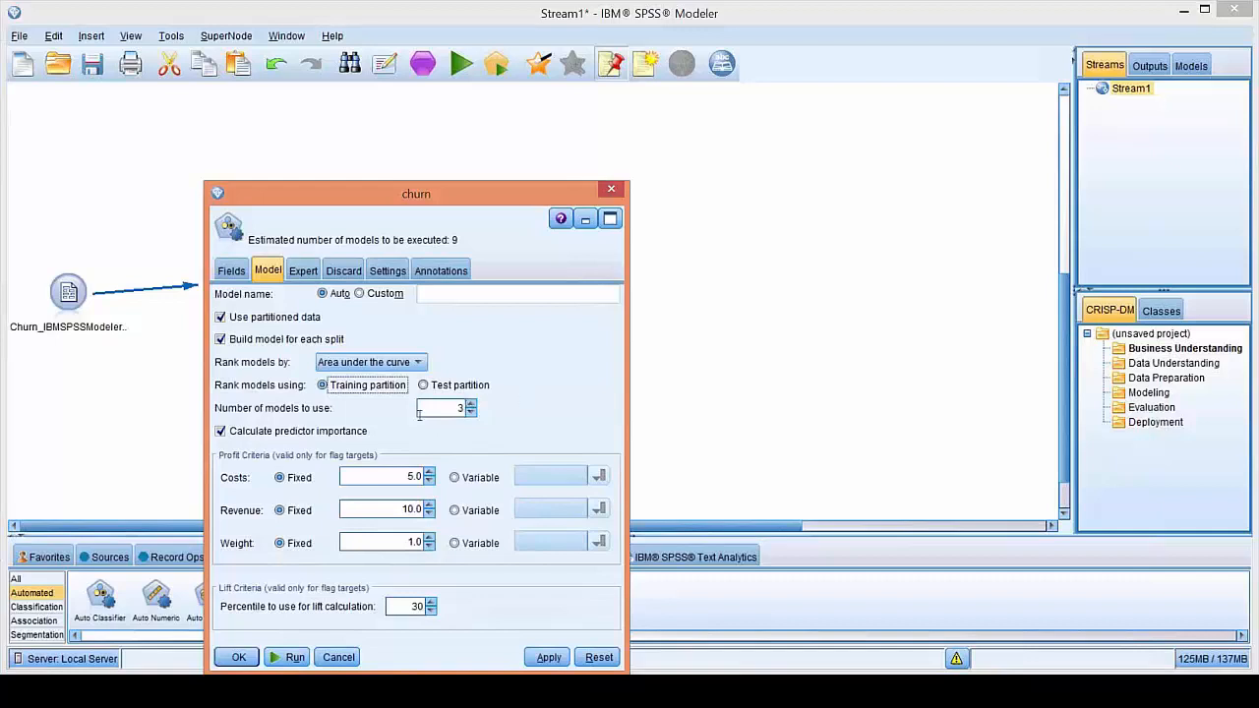
click(470, 404)
click(470, 405)
Exclude Decision List and include KNN Algorithm among the Auto Classifier's model types, and run the node.
click(304, 273)
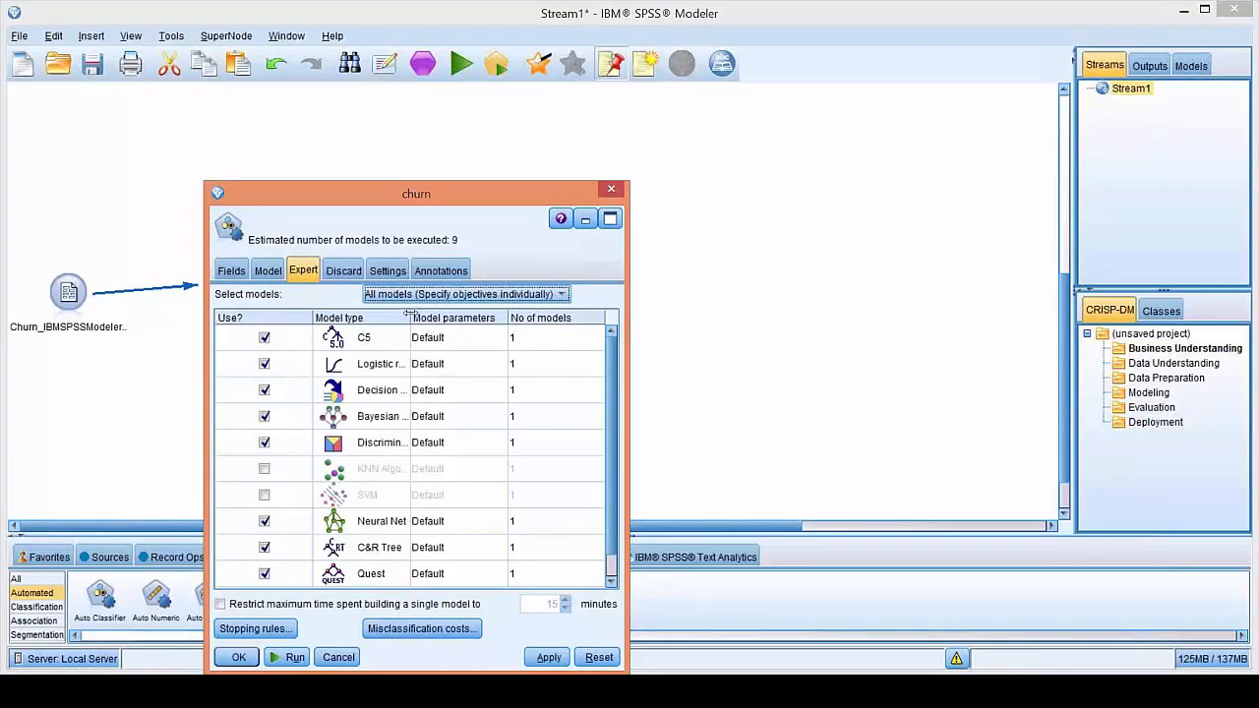
mouse_move(411, 312)
mouse_down()
mouse_move(455, 315)
mouse_move(434, 317)
mouse_up()
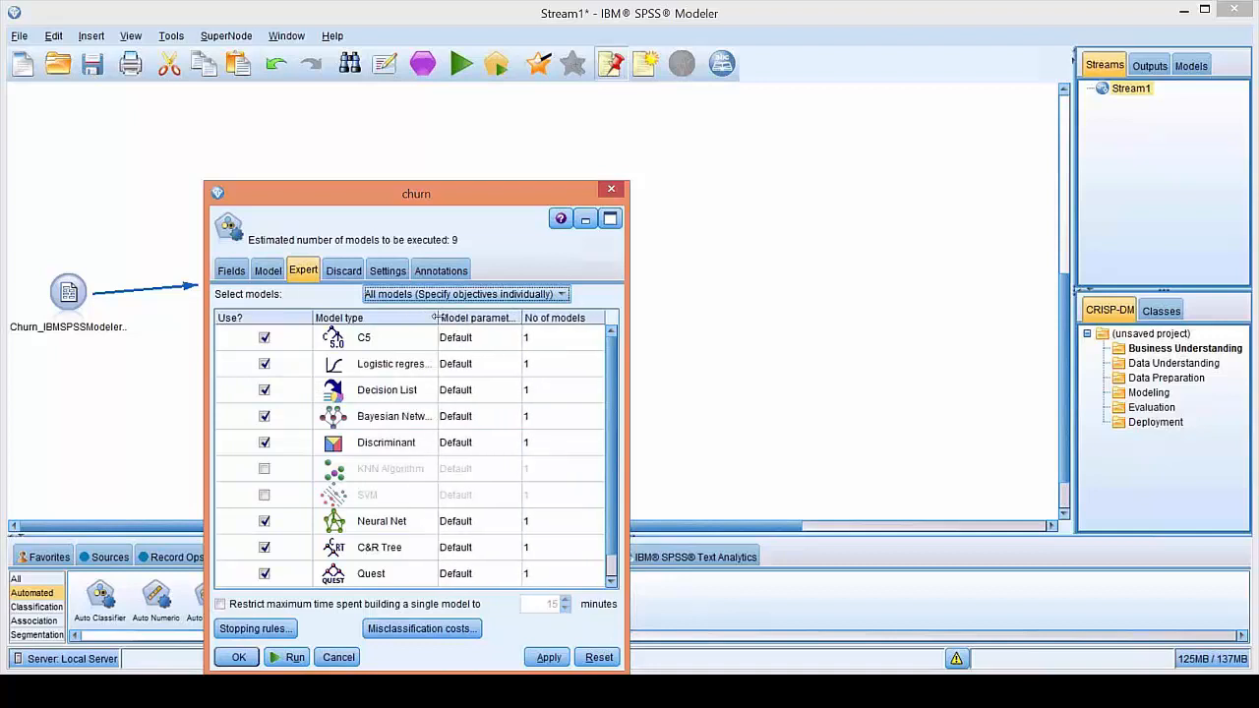
click(263, 391)
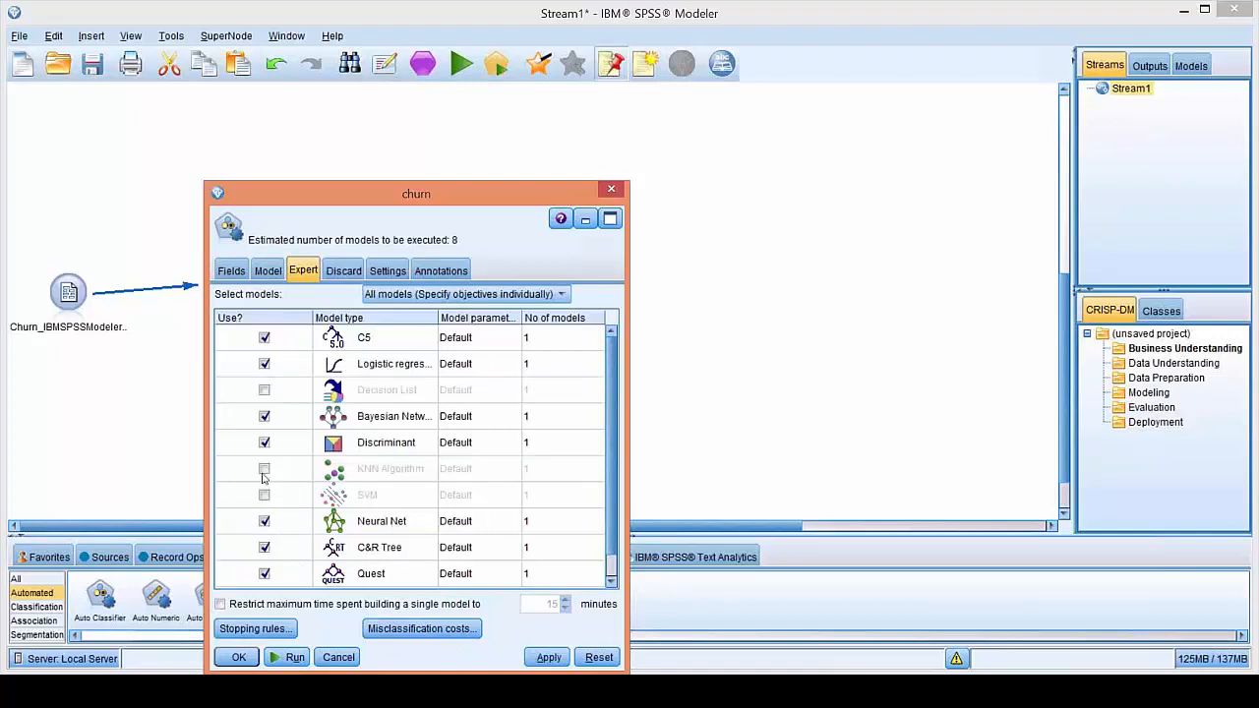
click(264, 470)
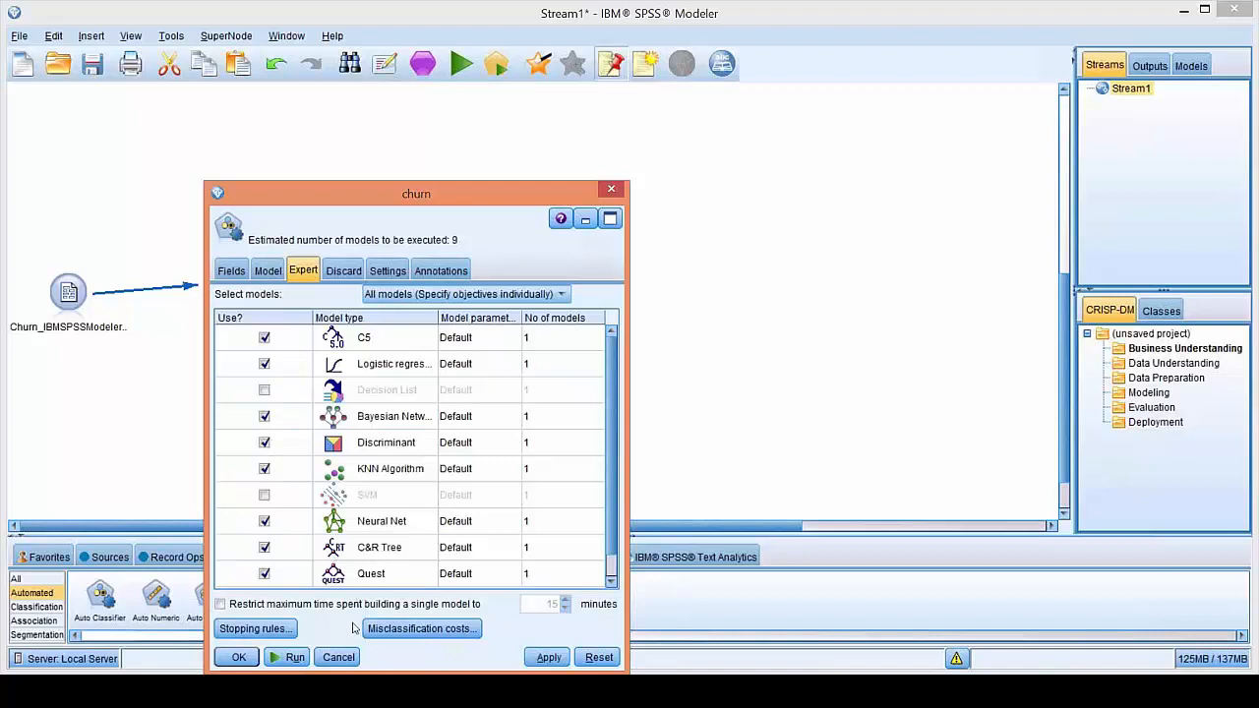
click(292, 658)
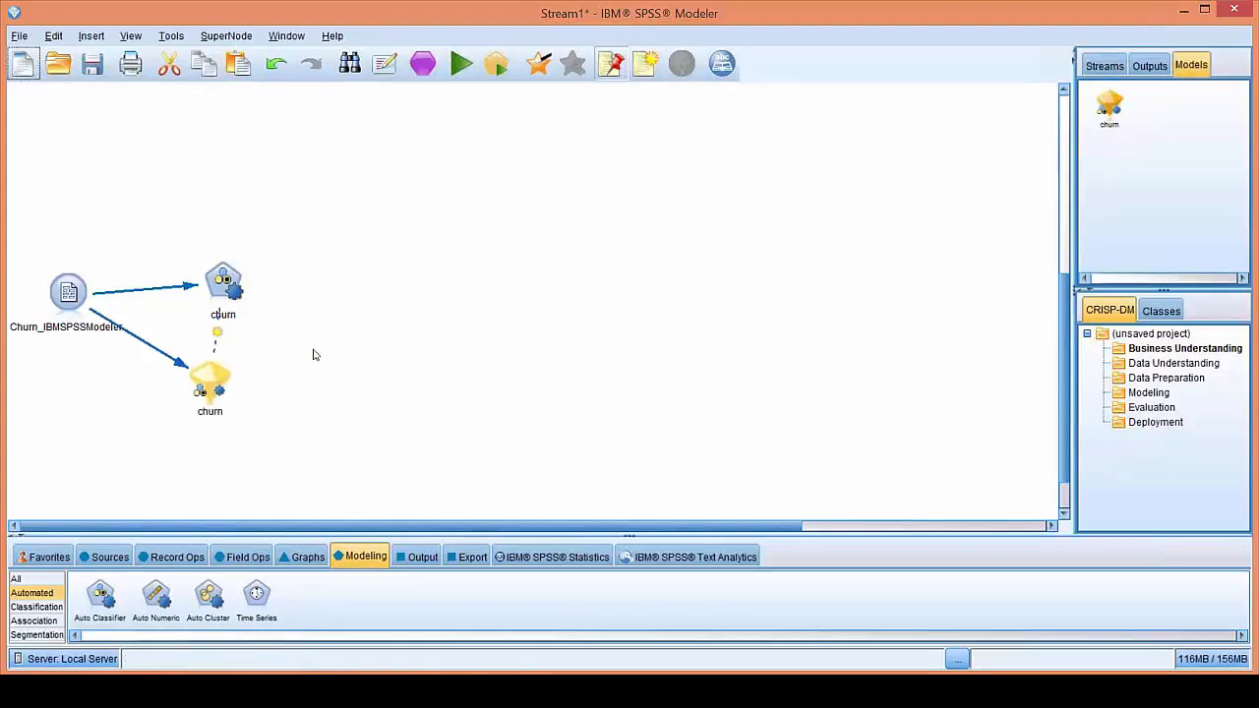
Open the generated churn model nugget and compare its candidate models' profit, lift, overall accuracy and area under the curve.
drag(209, 386, 226, 402)
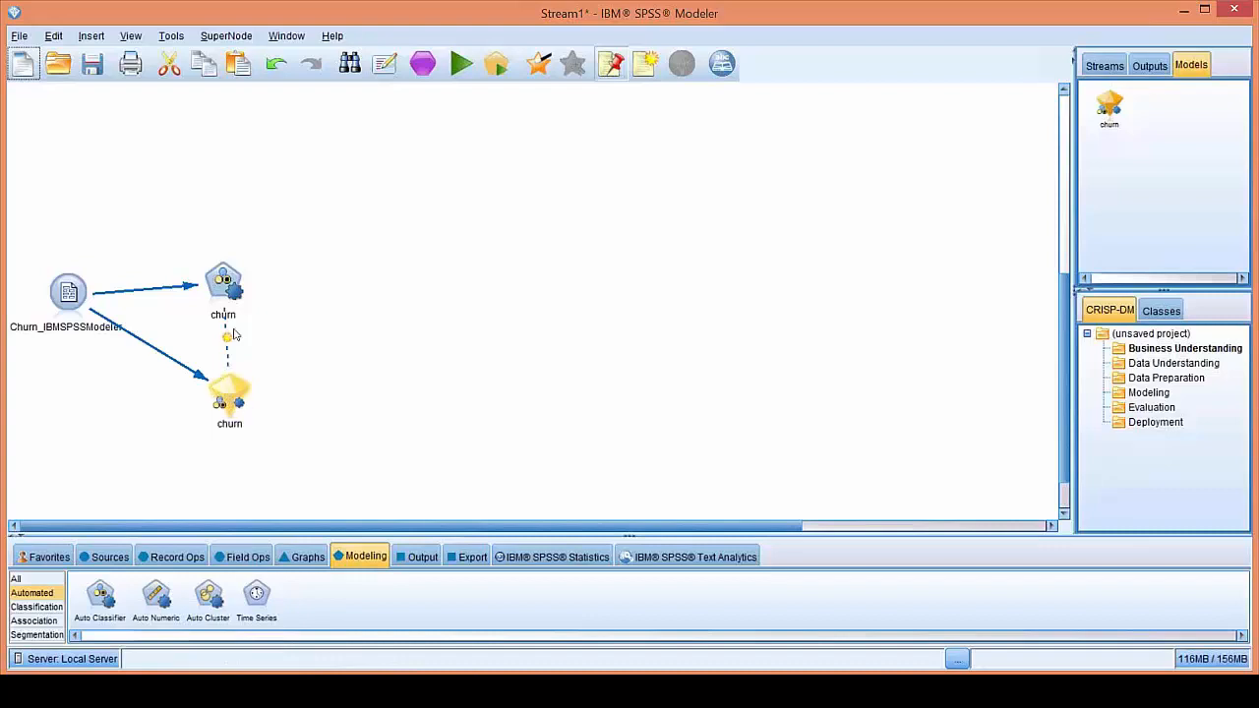
mouse_move(229, 403)
mouse_down()
mouse_move(229, 419)
mouse_move(240, 414)
mouse_up()
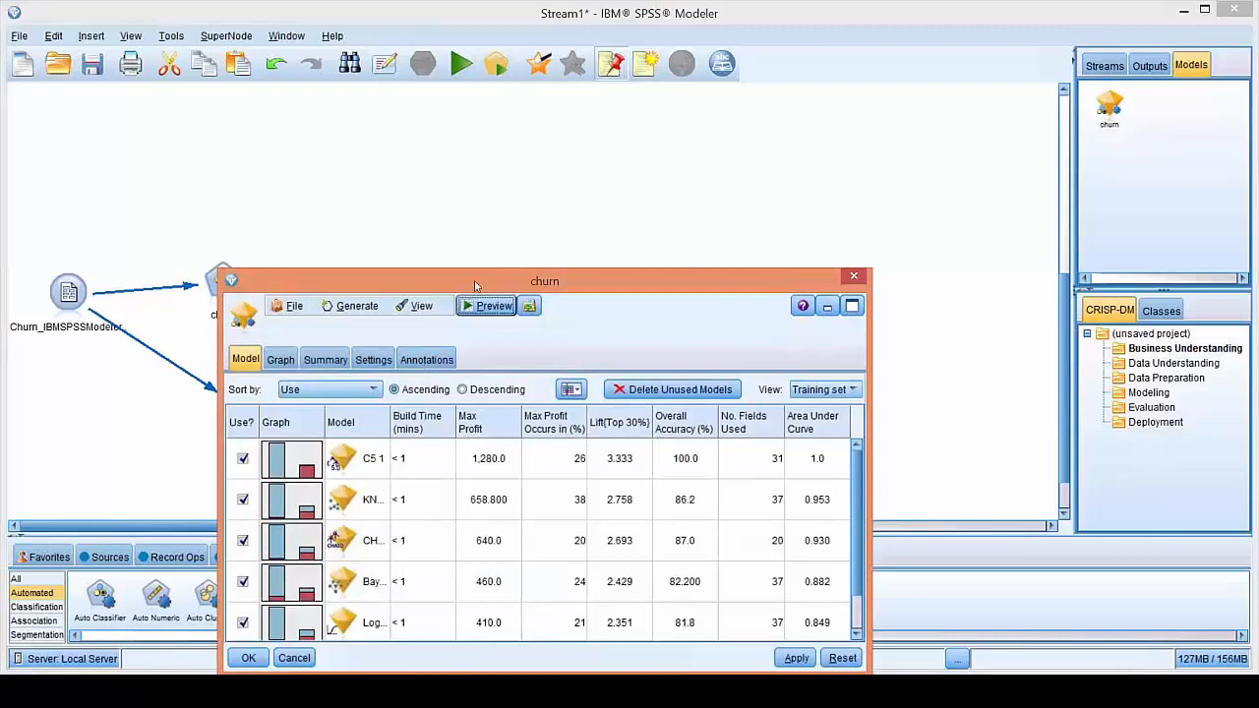
drag(473, 283, 386, 122)
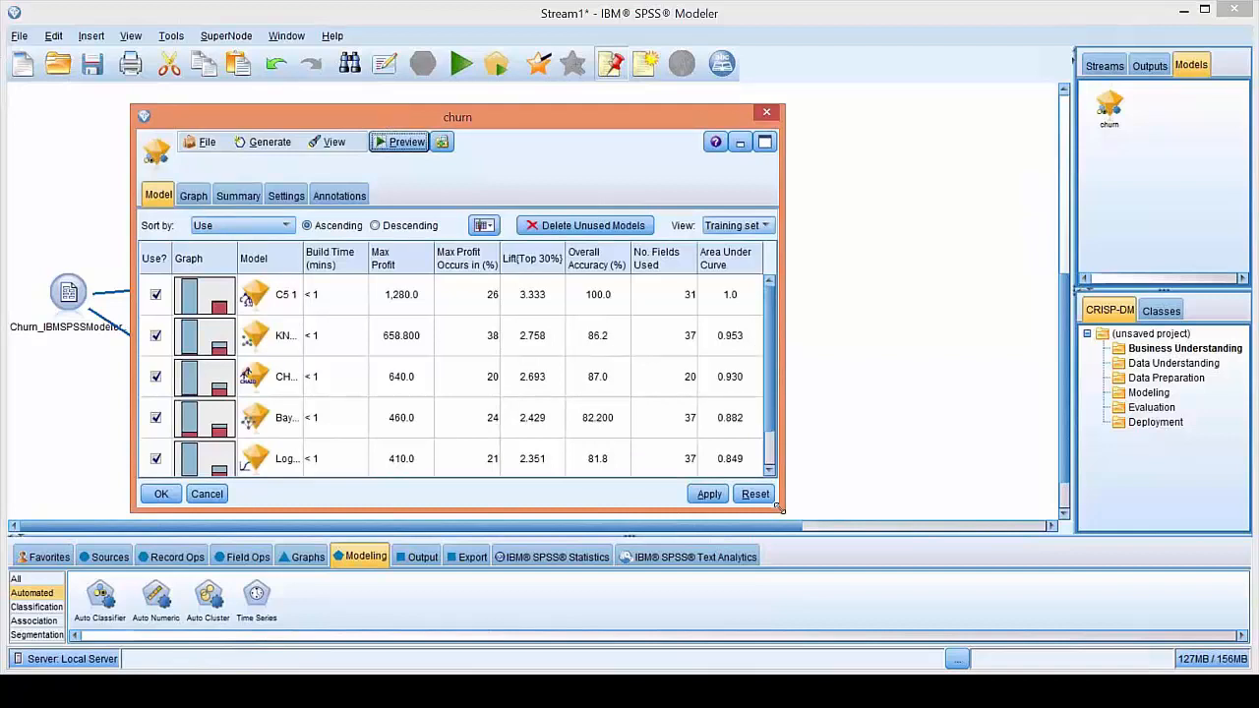
drag(780, 509, 796, 555)
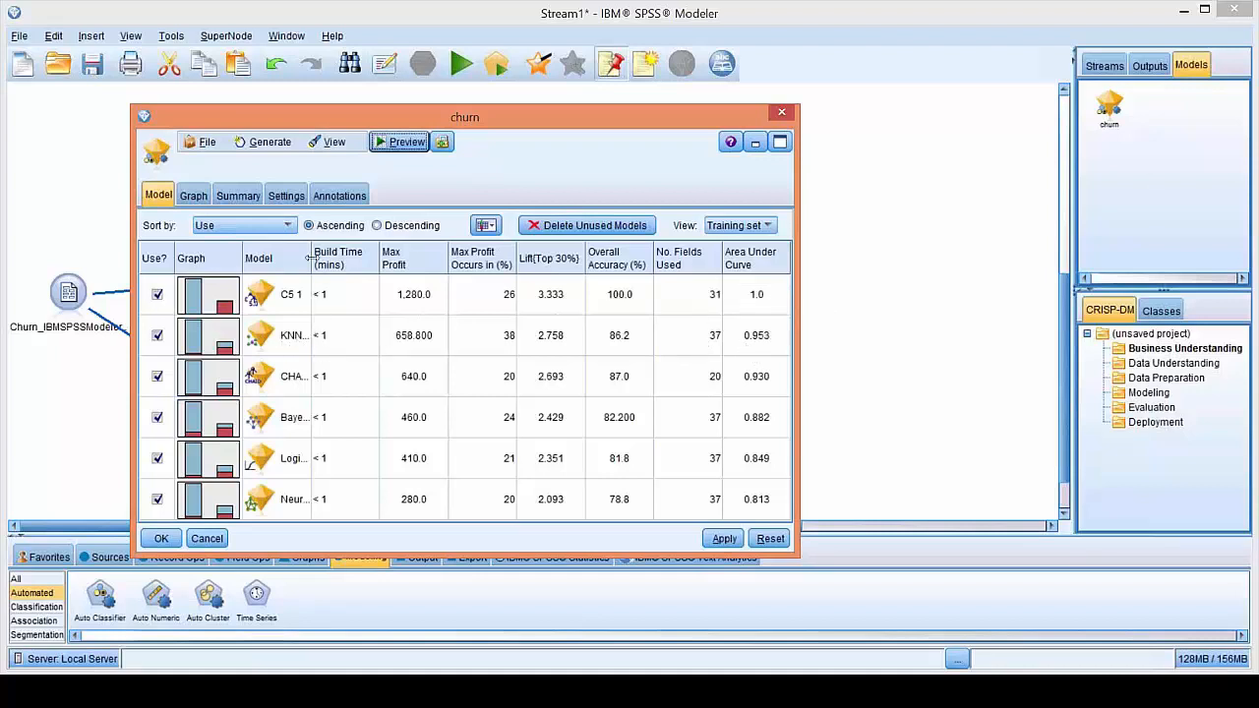
mouse_move(312, 258)
mouse_down()
mouse_move(344, 258)
mouse_move(331, 257)
mouse_up()
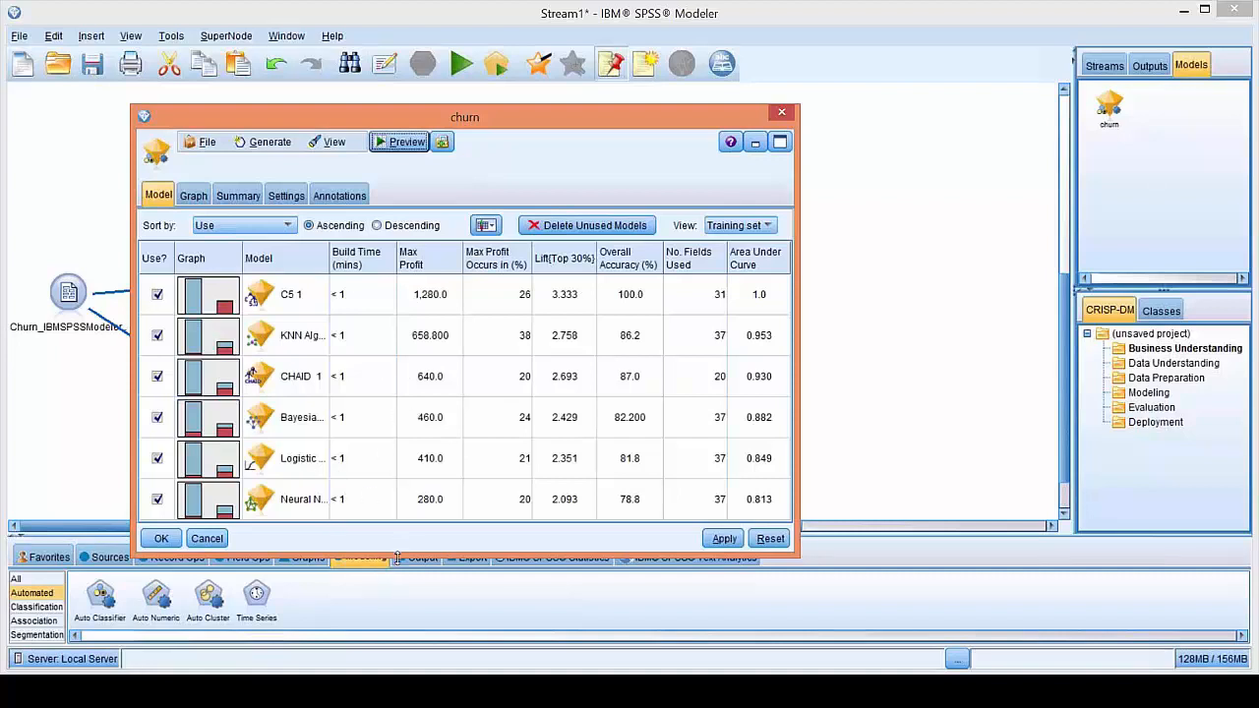
mouse_move(397, 558)
mouse_down()
mouse_move(397, 589)
mouse_move(399, 574)
mouse_up()
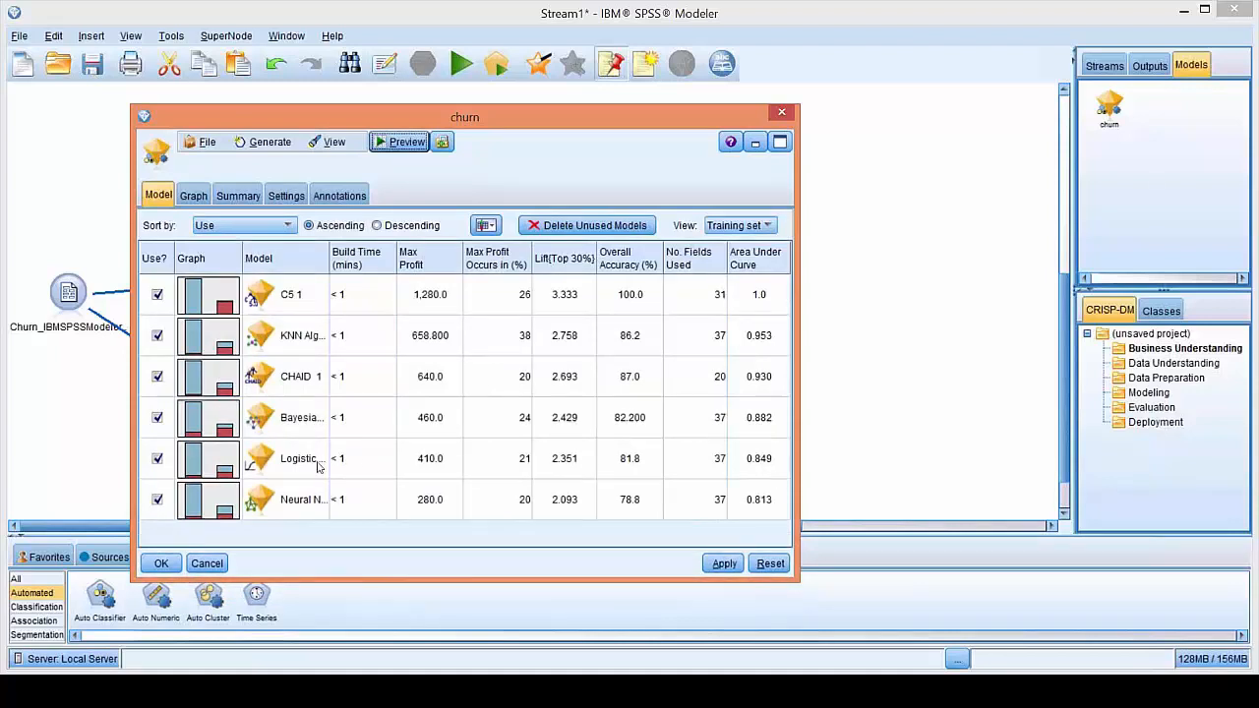
click(208, 564)
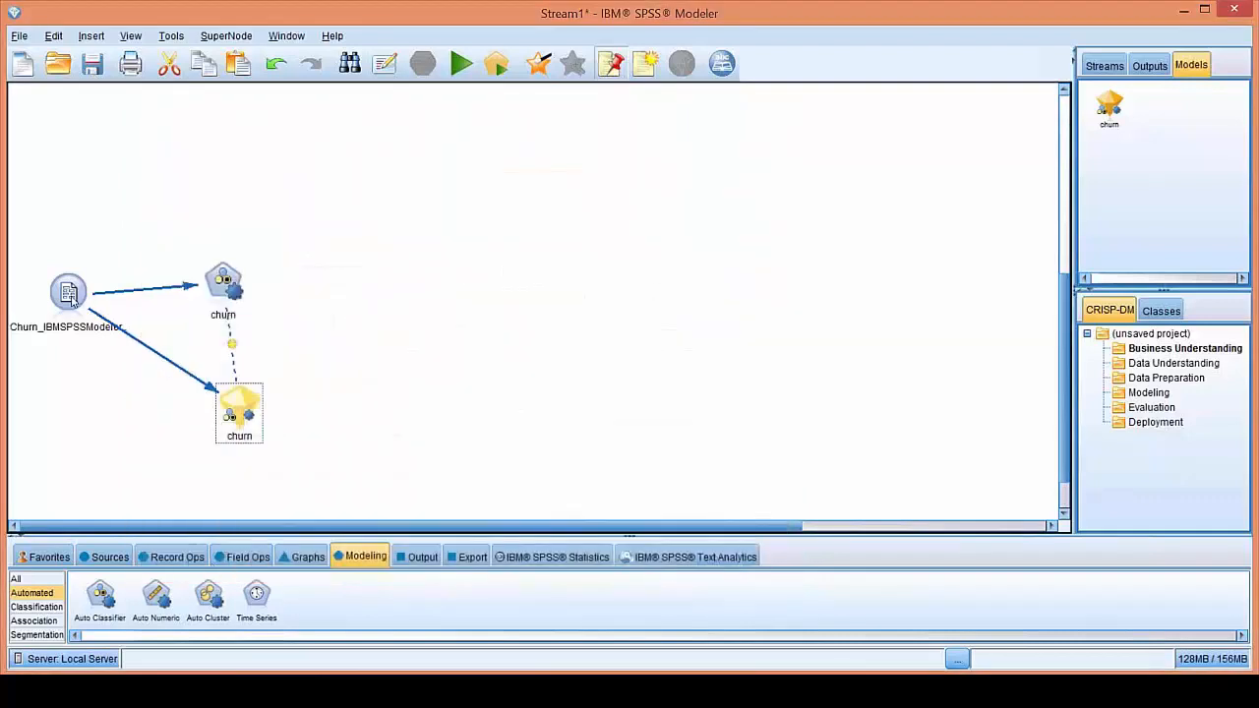
Review the measurement levels, values and roles of the fields in the churn source node.
right_click(72, 300)
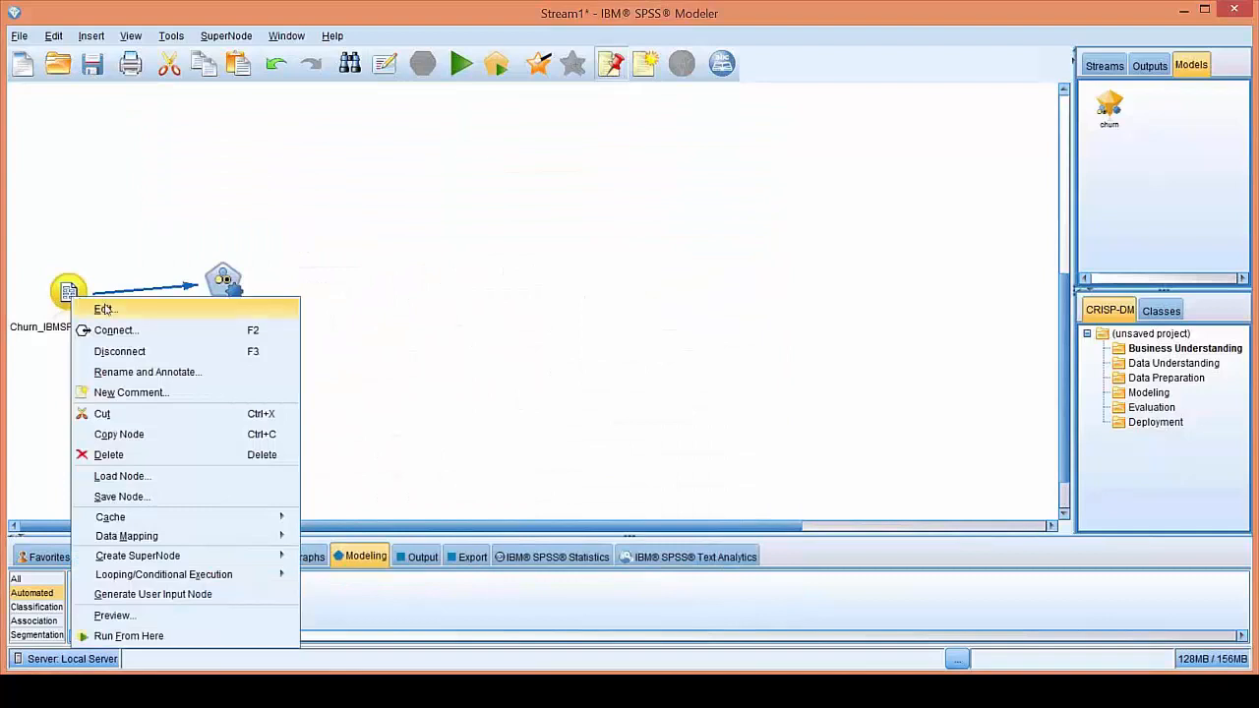
click(109, 309)
scroll(513, 386, up, 7)
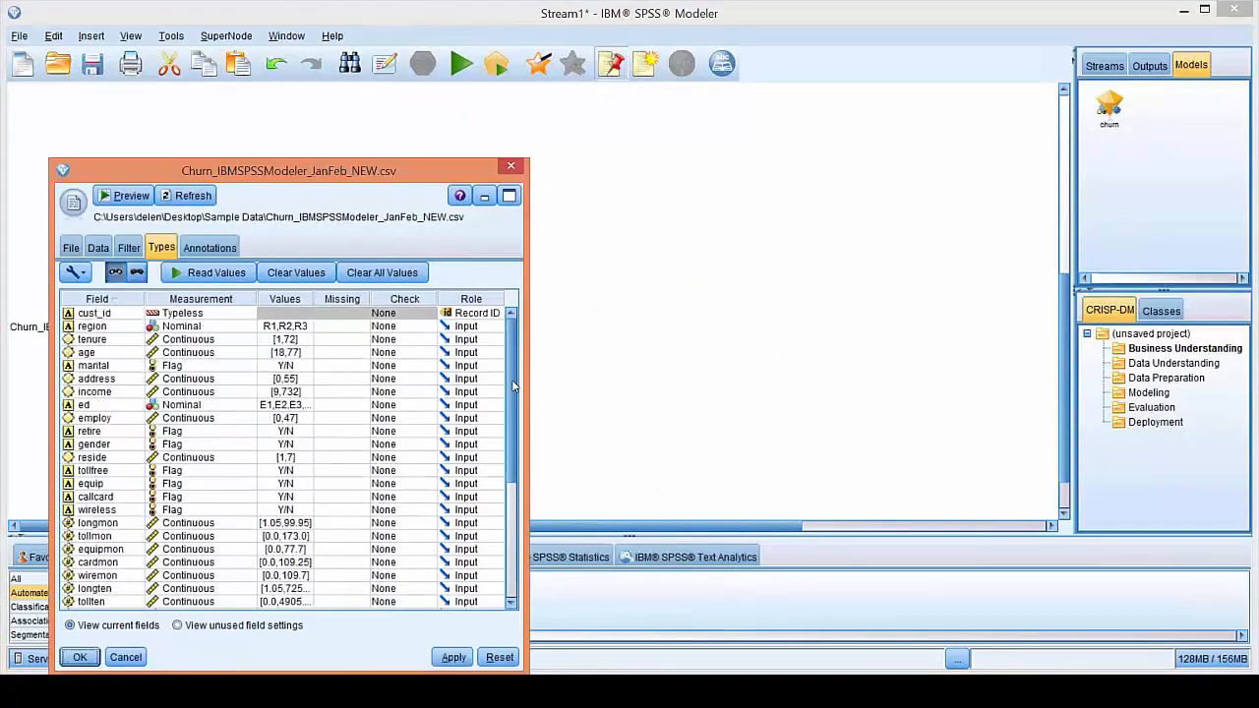
drag(511, 431, 513, 585)
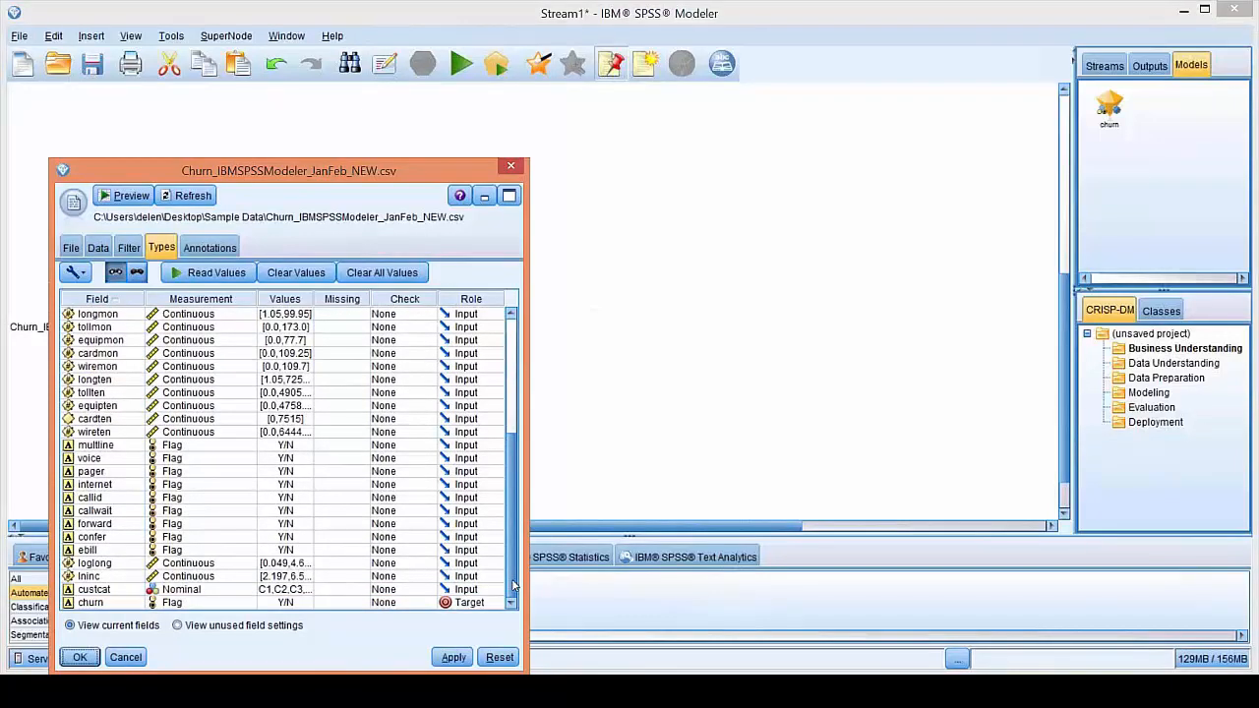
click(513, 171)
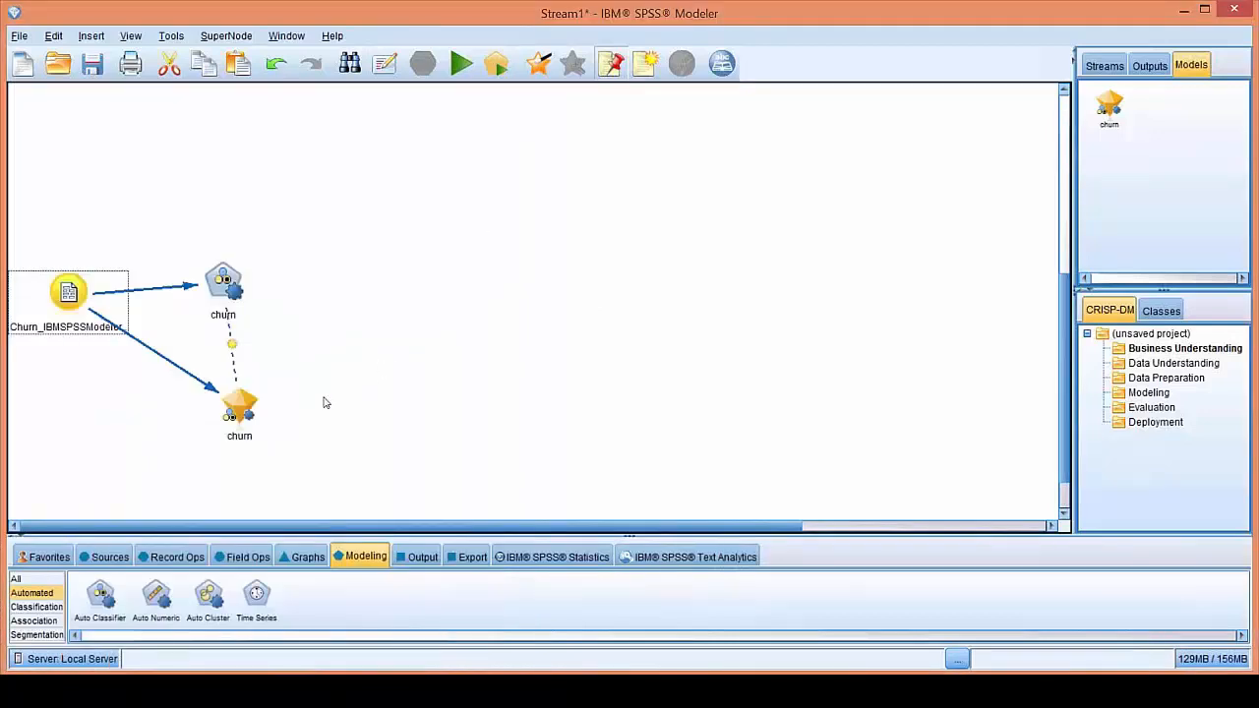
Delete the Auto Classifier node and its linked churn model nugget from the stream canvas.
drag(285, 460, 194, 193)
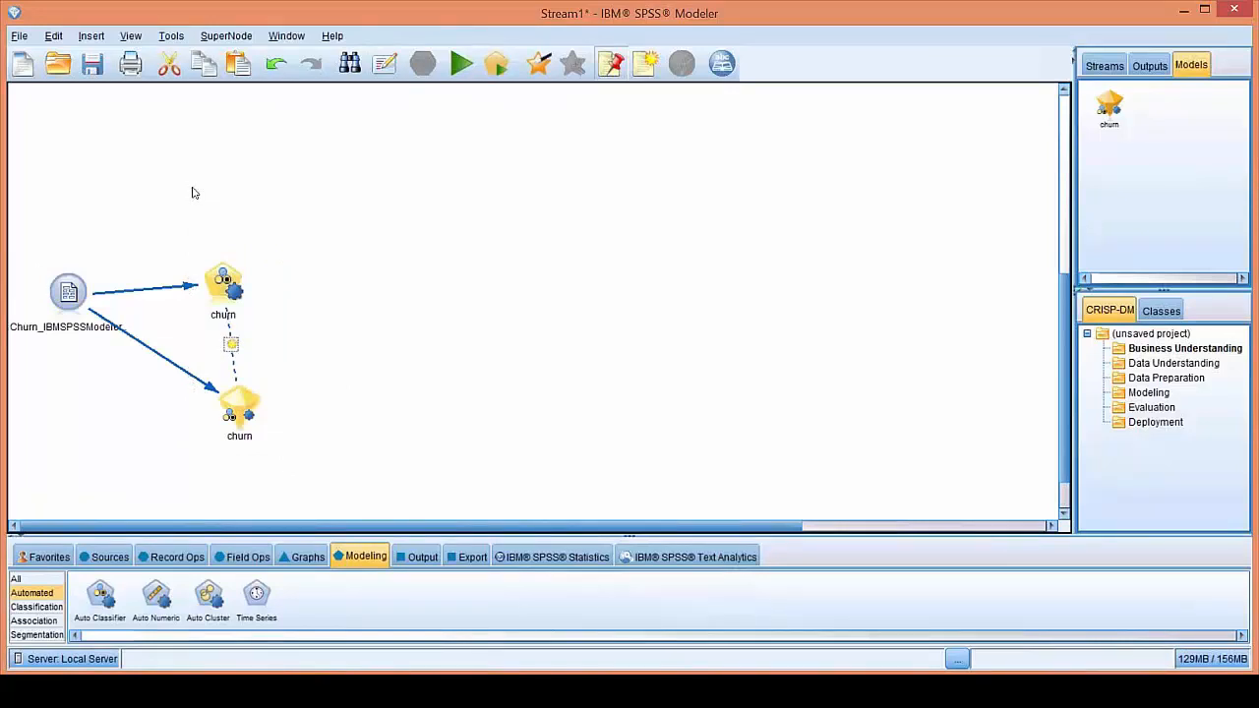
key(Delete)
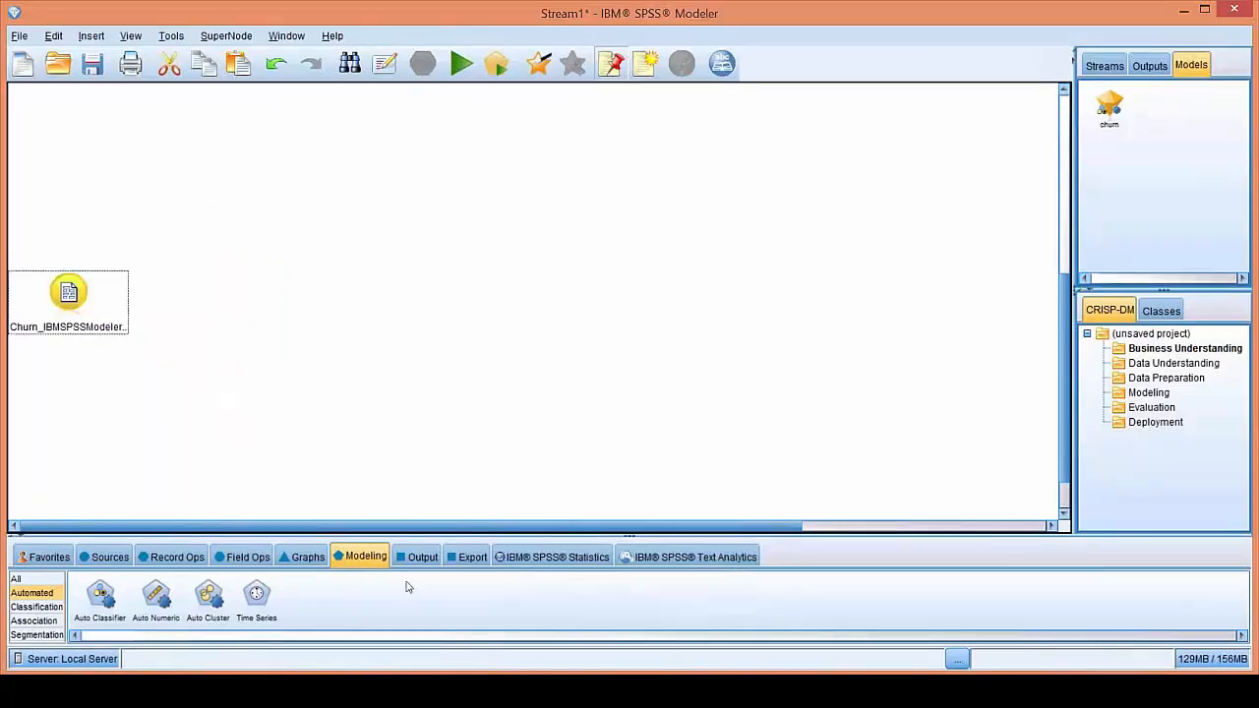
Add a C5.0 classification node to the stream canvas and connect the churn source node to it.
click(37, 607)
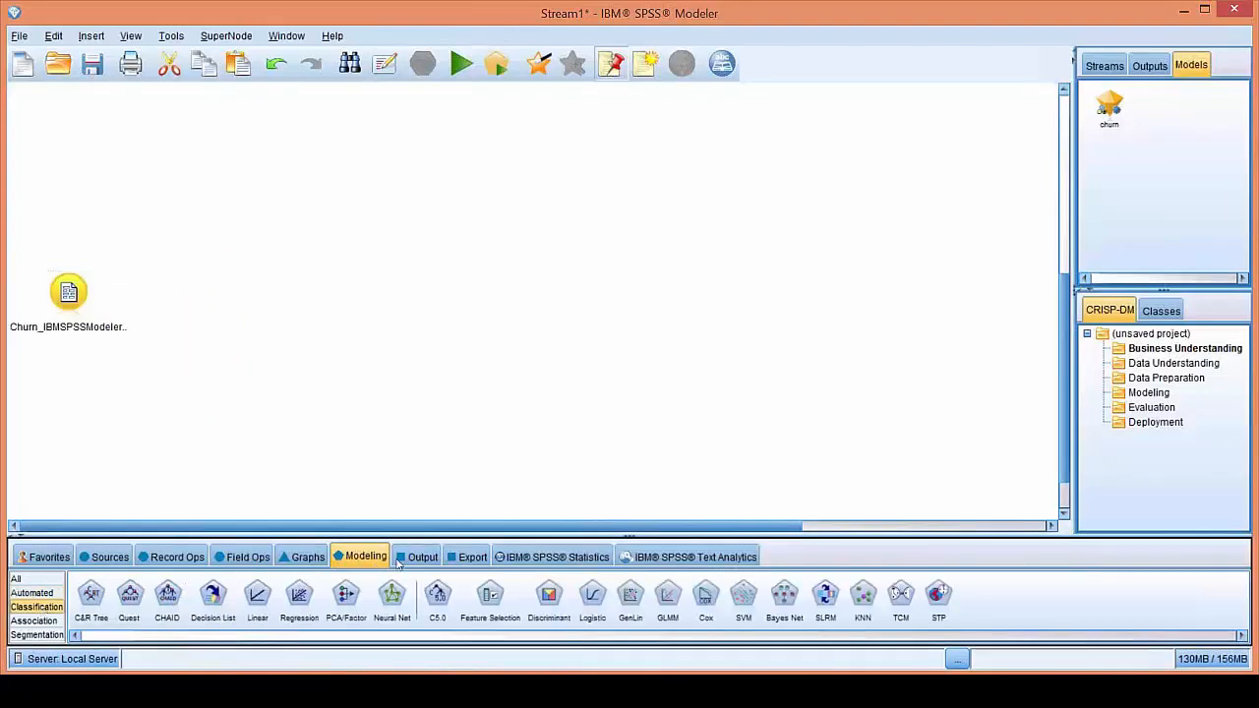
click(441, 598)
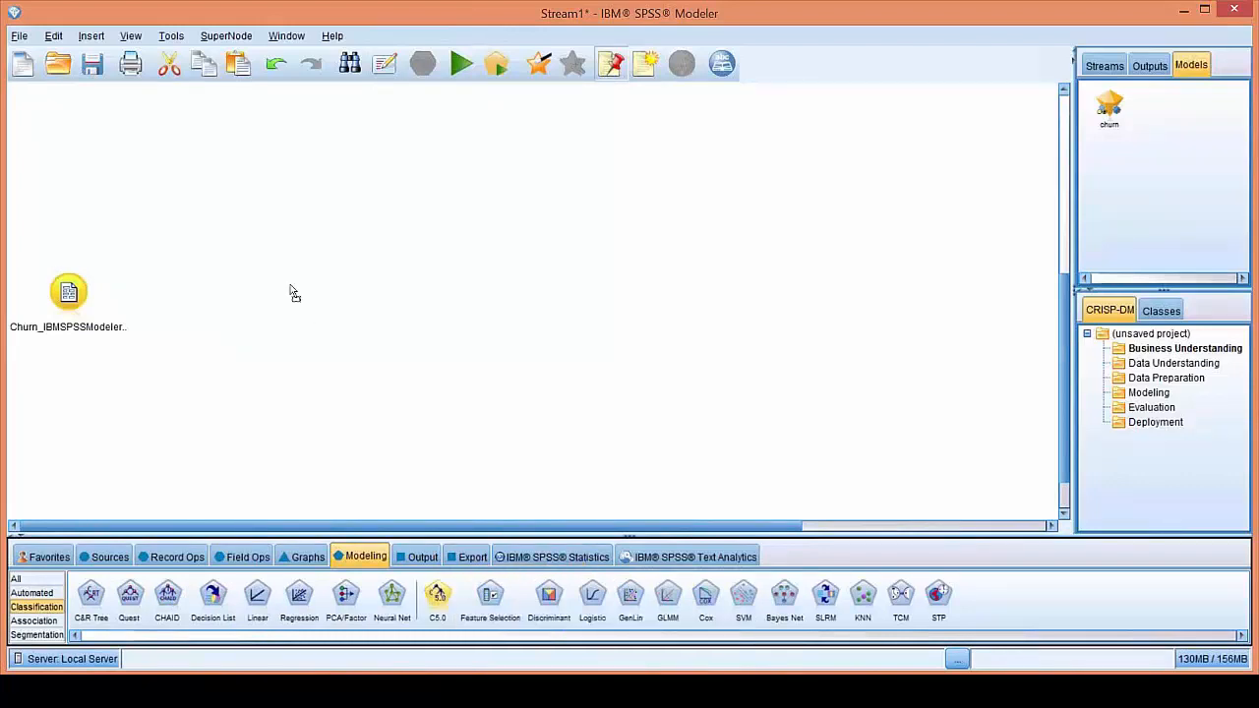
click(239, 258)
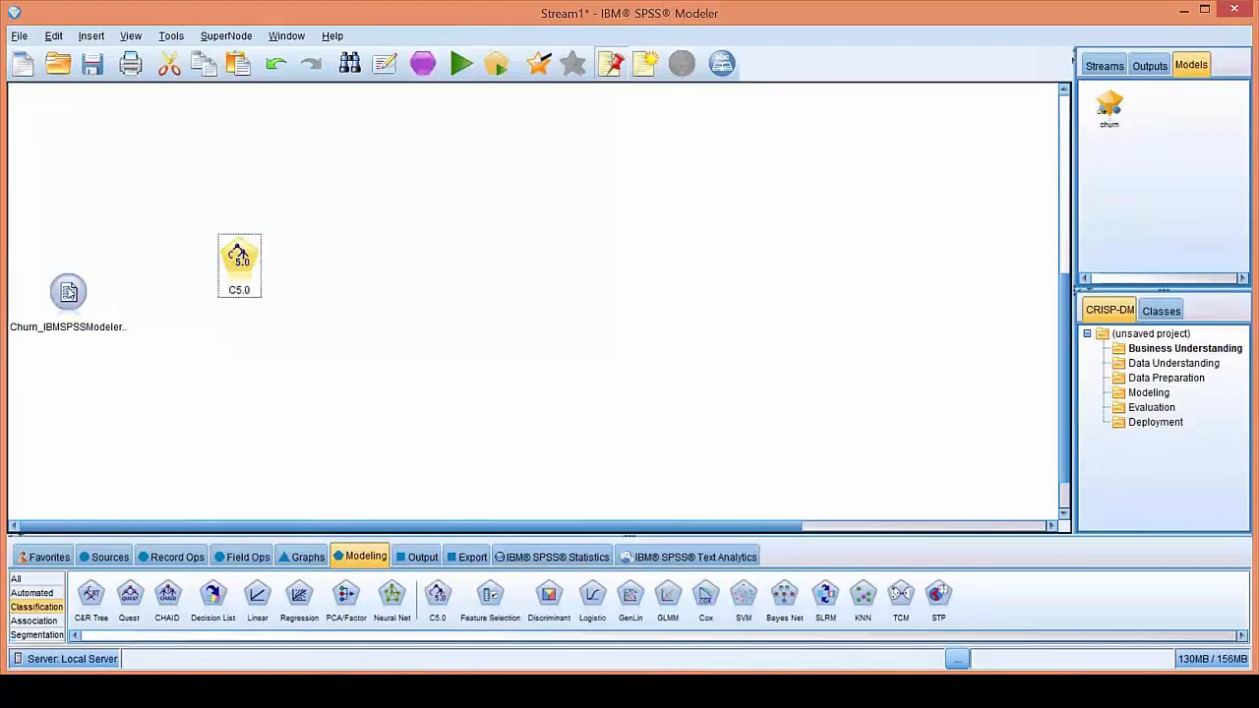
right_click(69, 292)
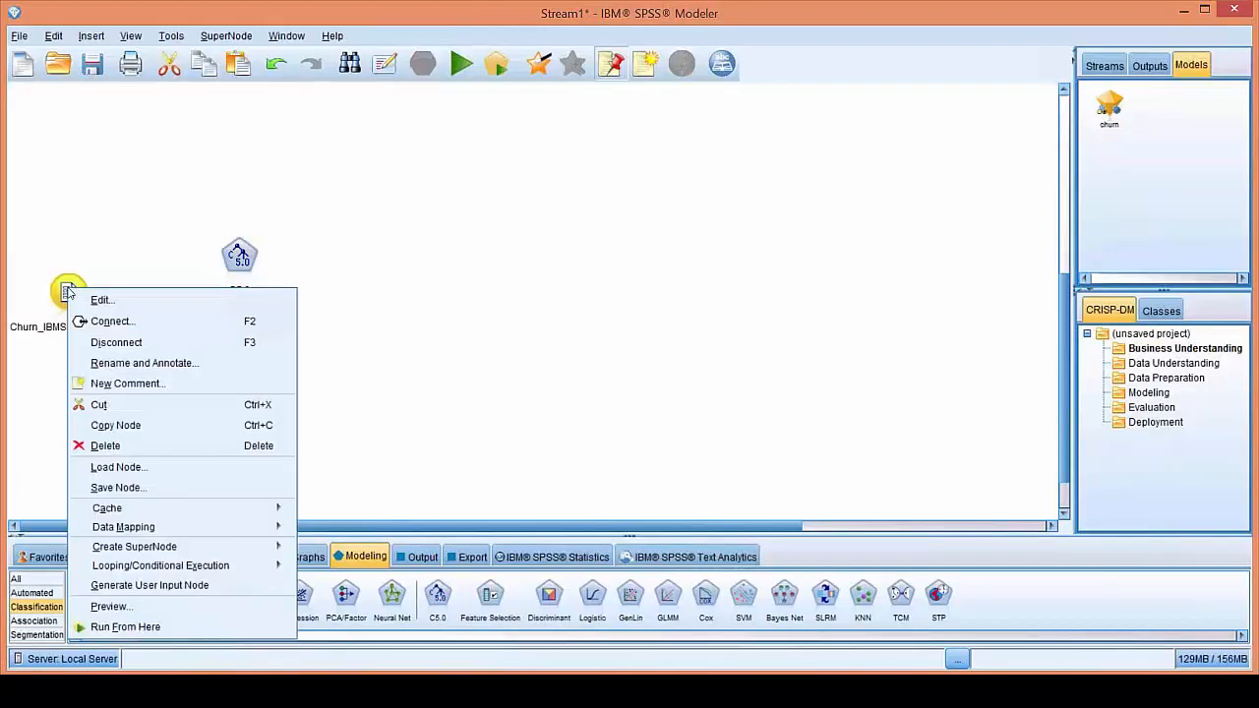
click(116, 320)
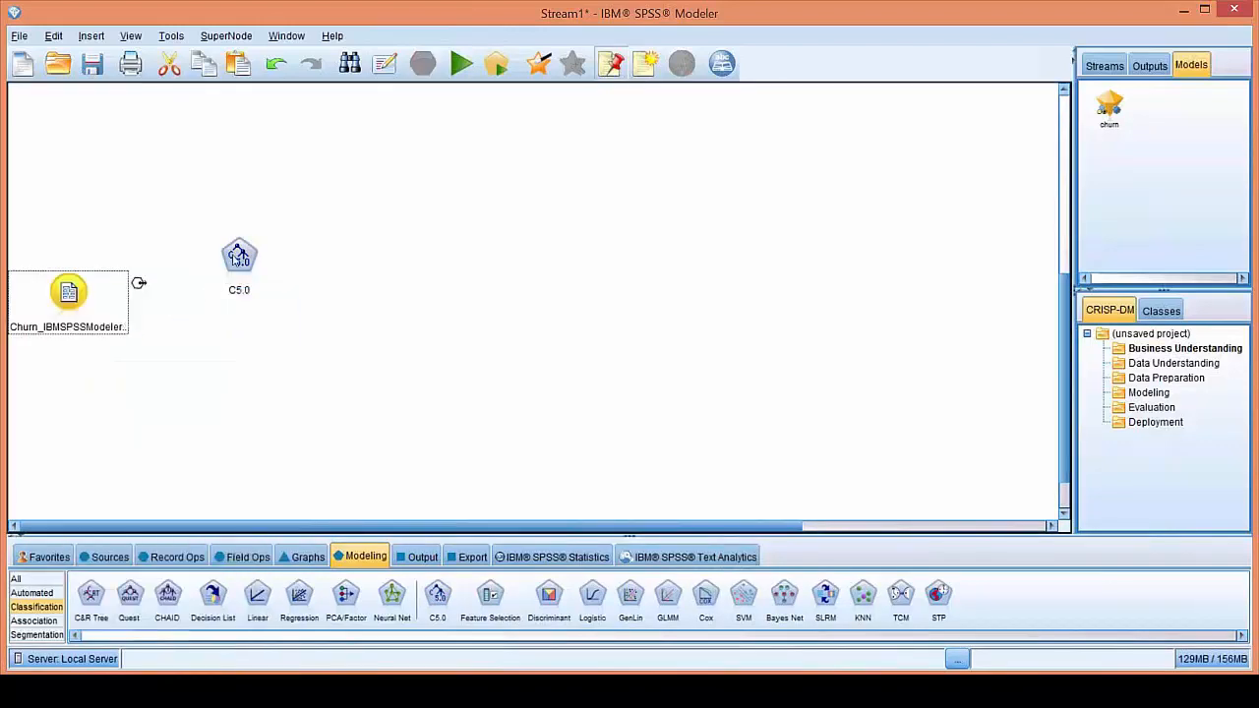
click(239, 257)
drag(240, 261, 257, 272)
Open the C5.0 node's settings for editing and turn on cross-validation with 10 folds.
right_click(257, 271)
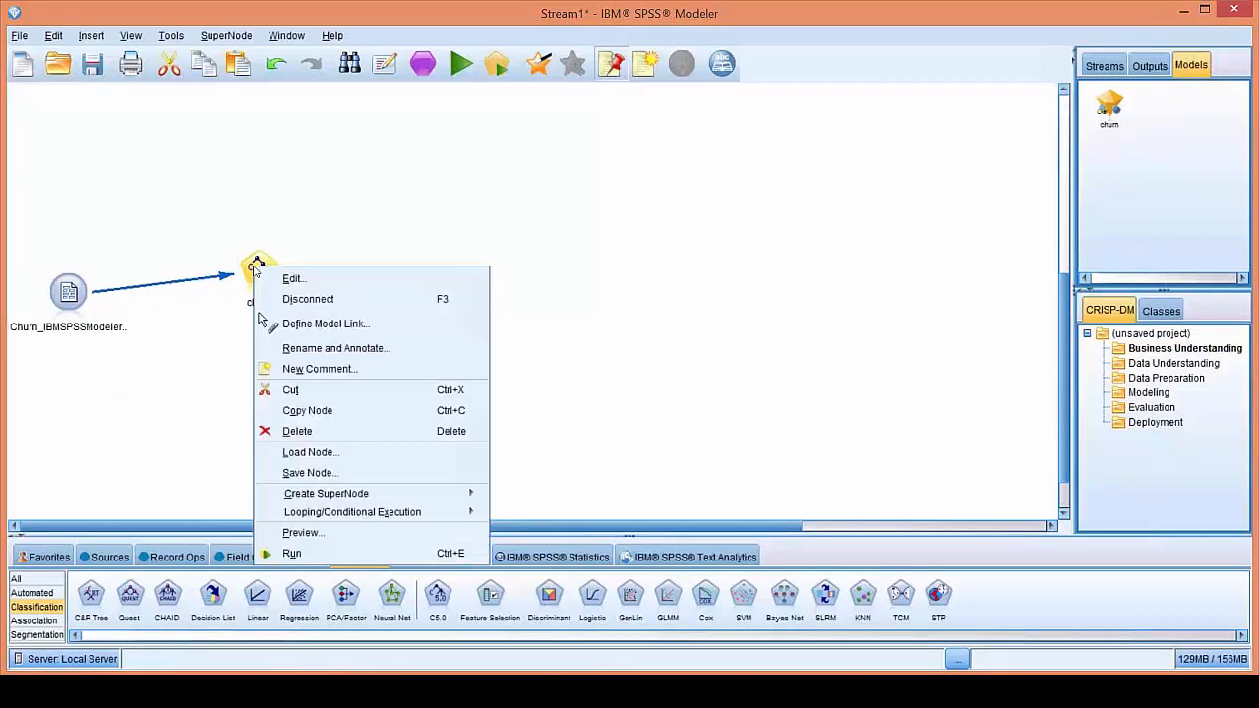
click(306, 282)
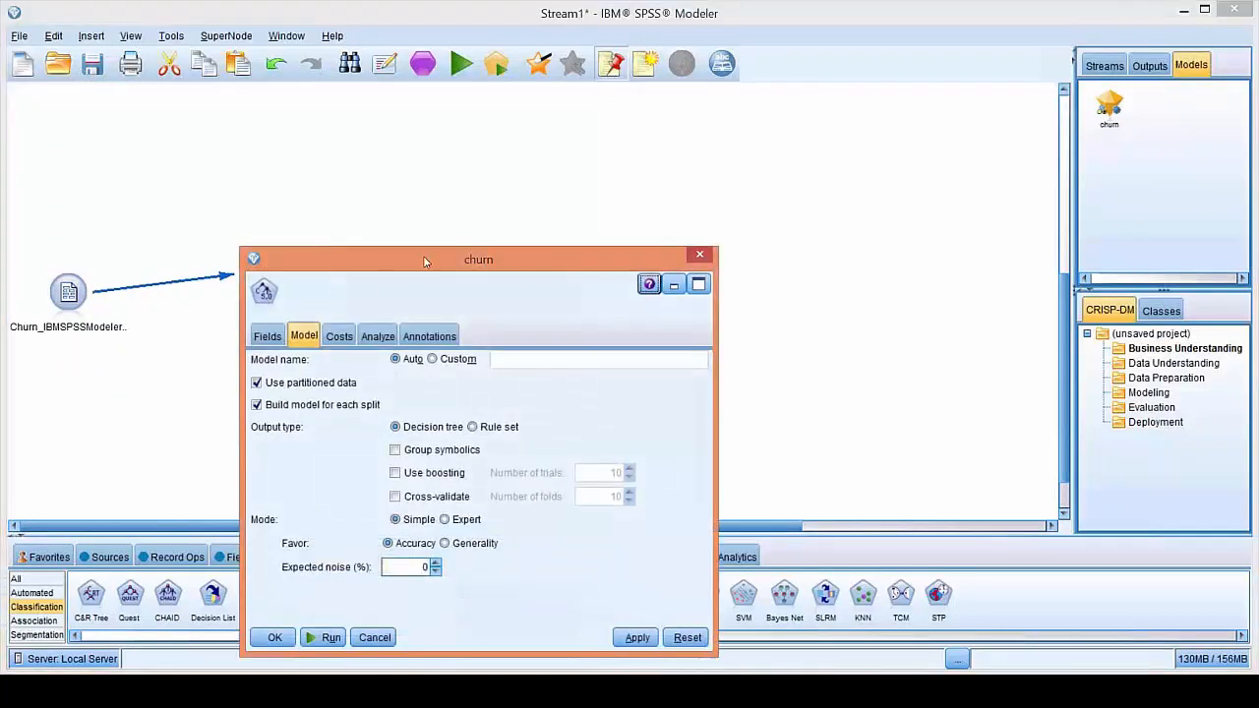
drag(431, 249, 584, 164)
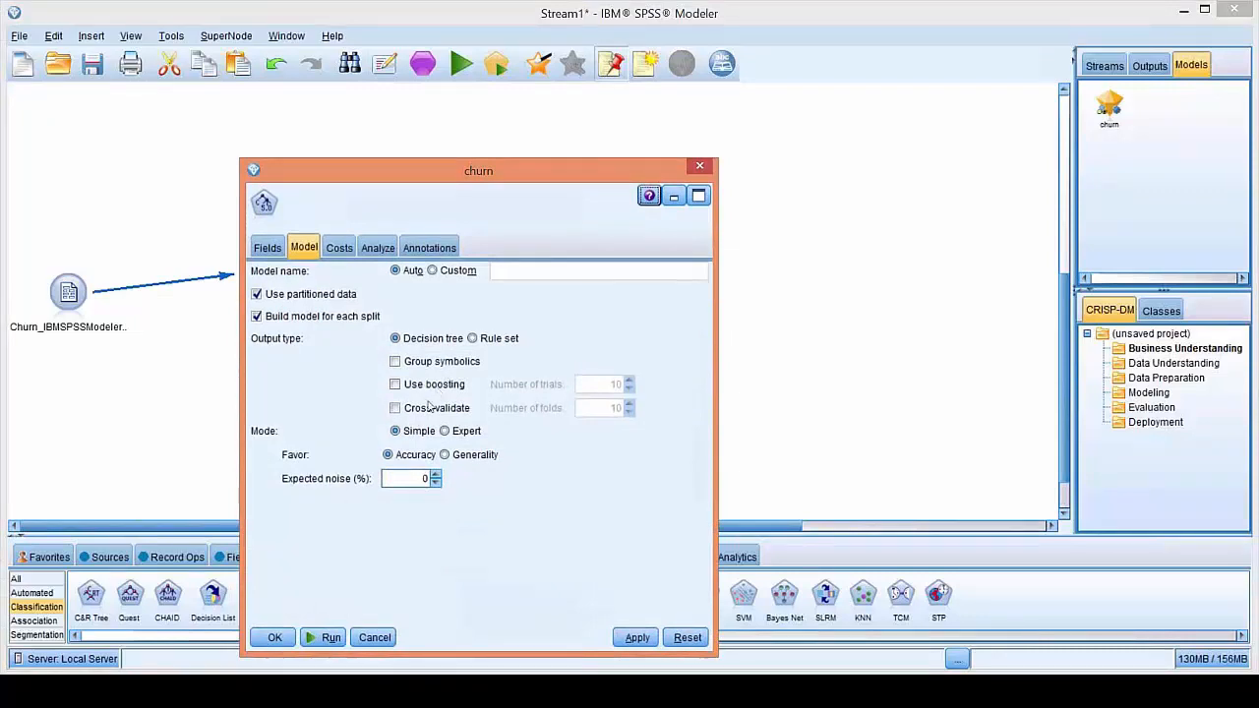
click(396, 409)
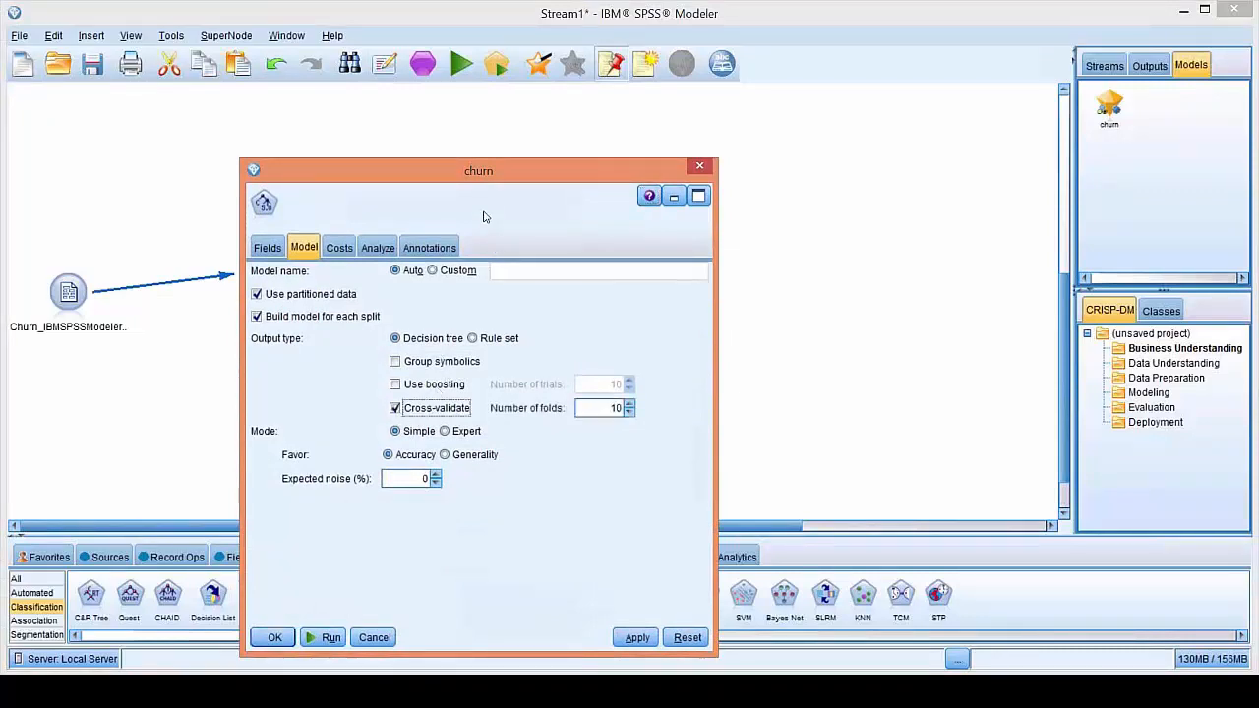
drag(508, 155, 606, 103)
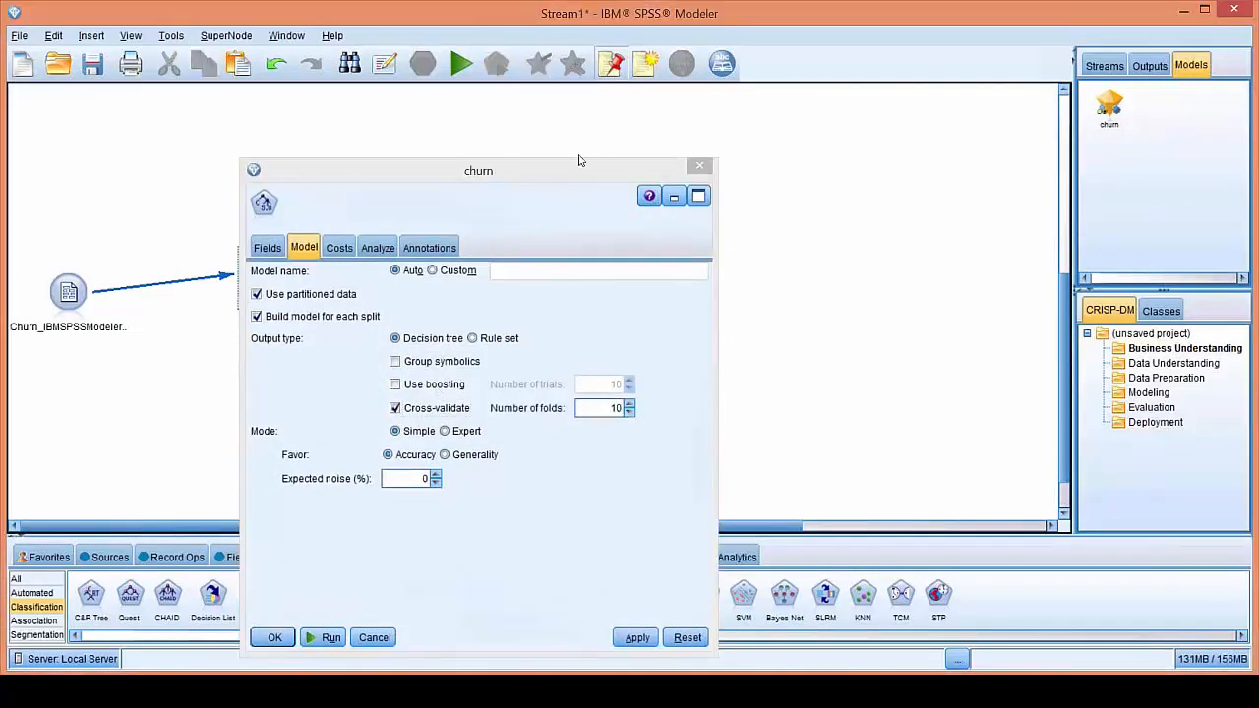
click(576, 166)
drag(555, 164, 635, 105)
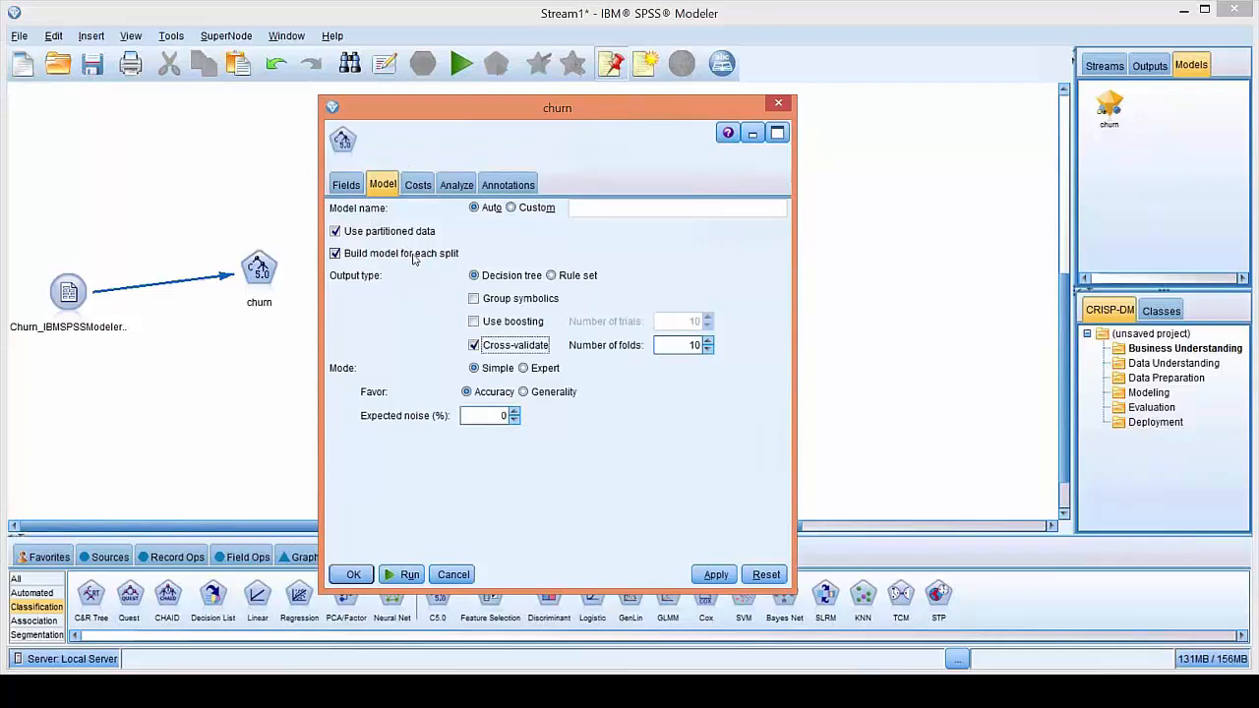
Check the C5.0 node's misclassification cost and predictor importance options, and run the model.
click(423, 187)
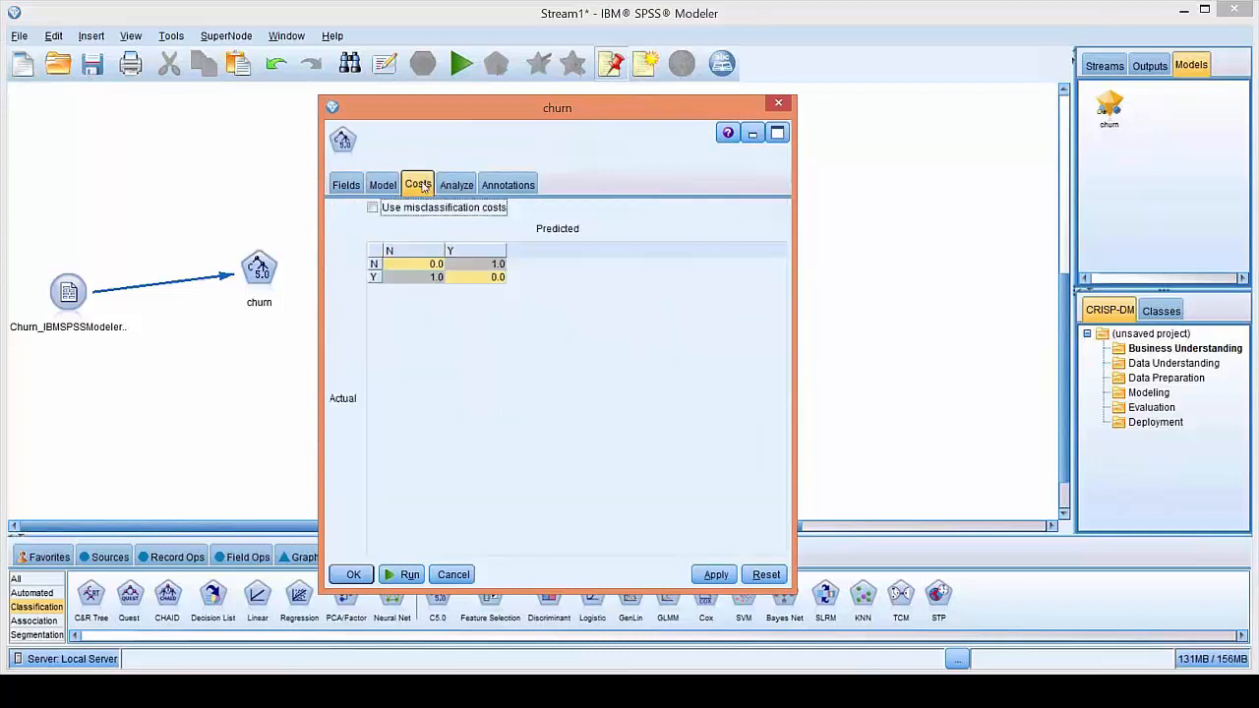
click(458, 187)
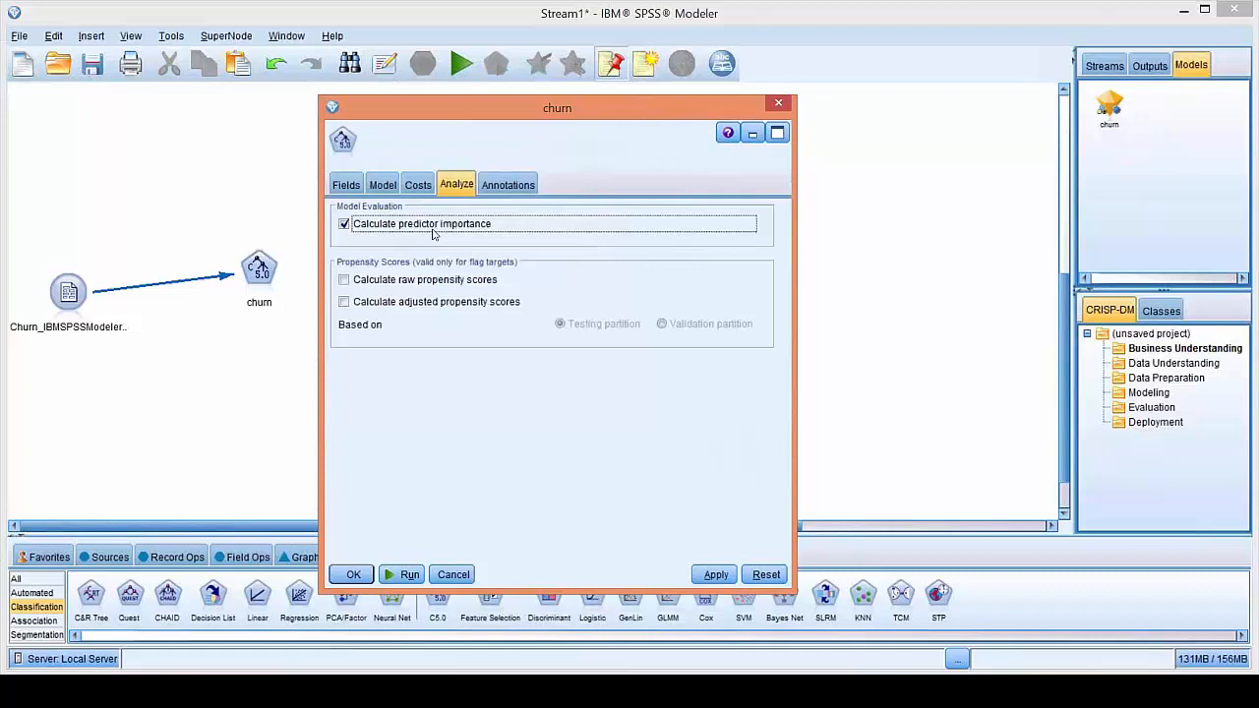
click(403, 575)
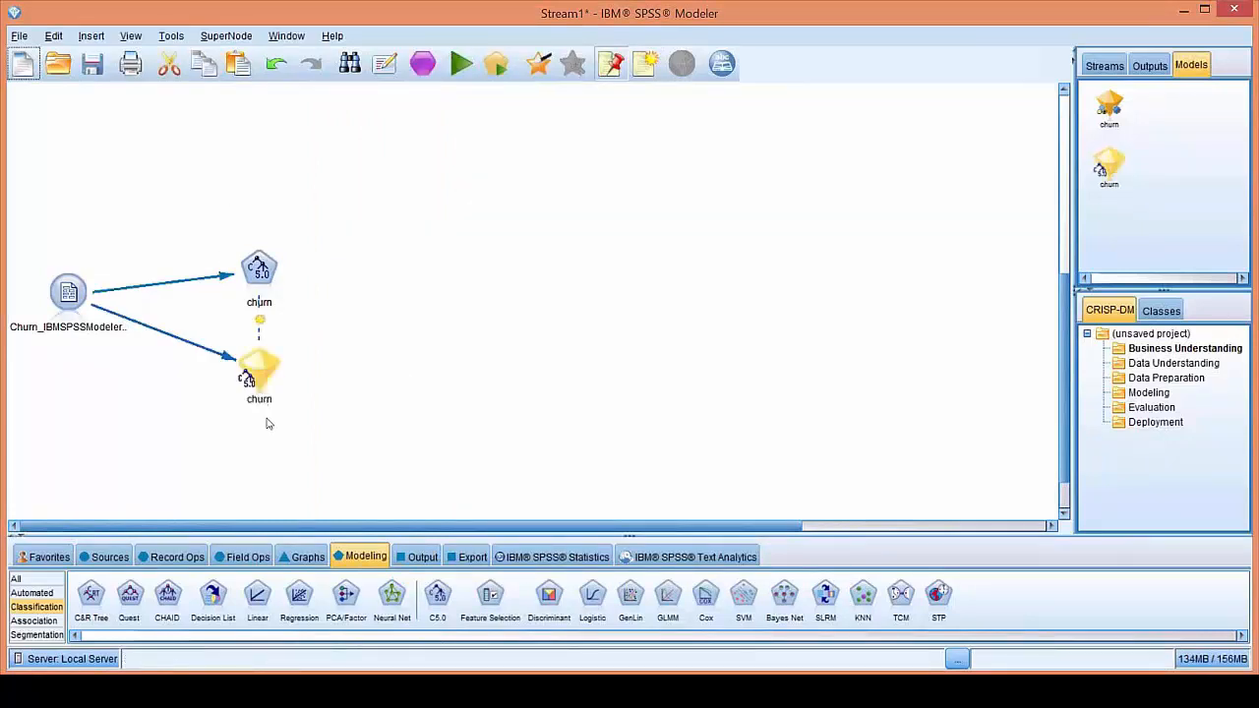
Open the generated C5.0 churn nugget, expand its decision rules to all levels and examine the predictor importance chart.
double_click(254, 370)
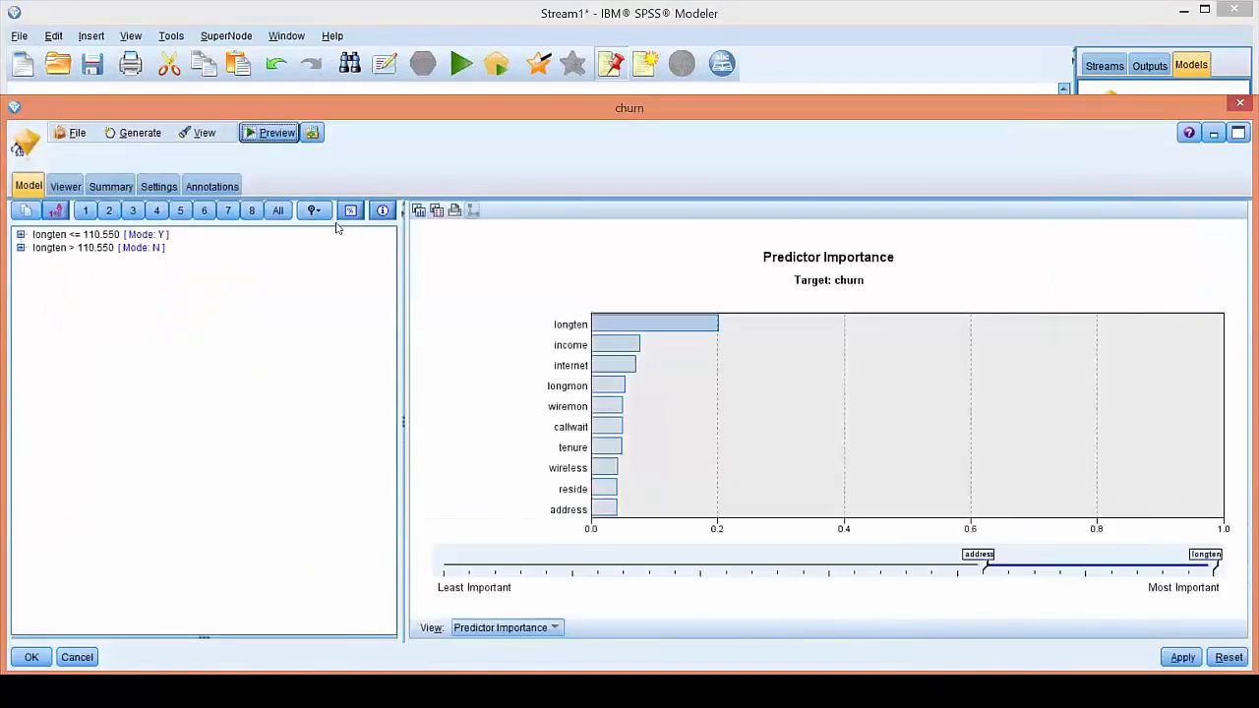
click(278, 212)
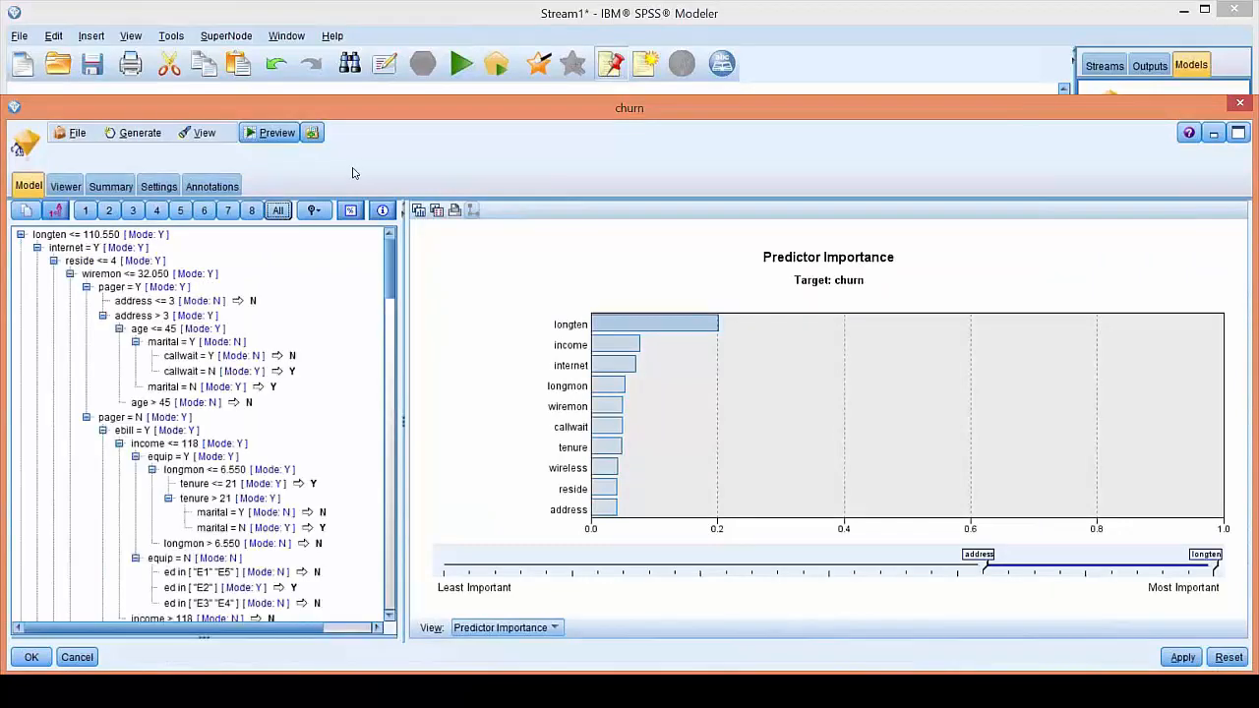
drag(390, 282, 368, 238)
click(945, 13)
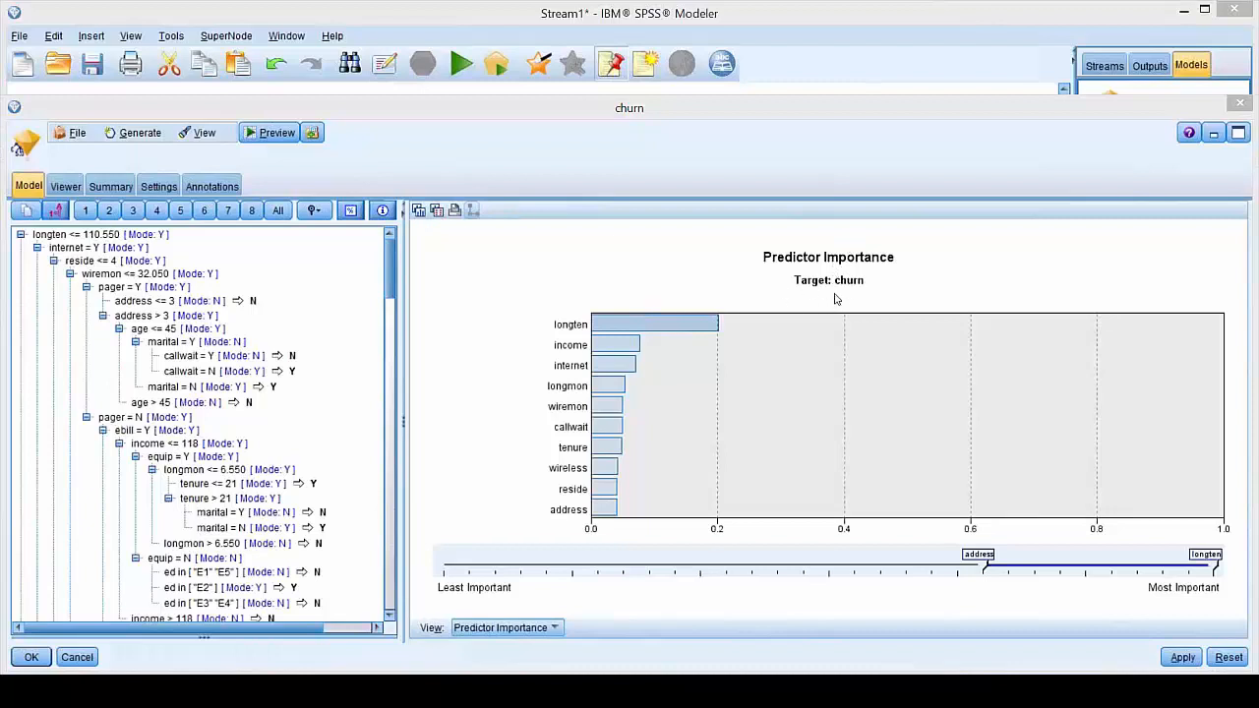
mouse_move(663, 331)
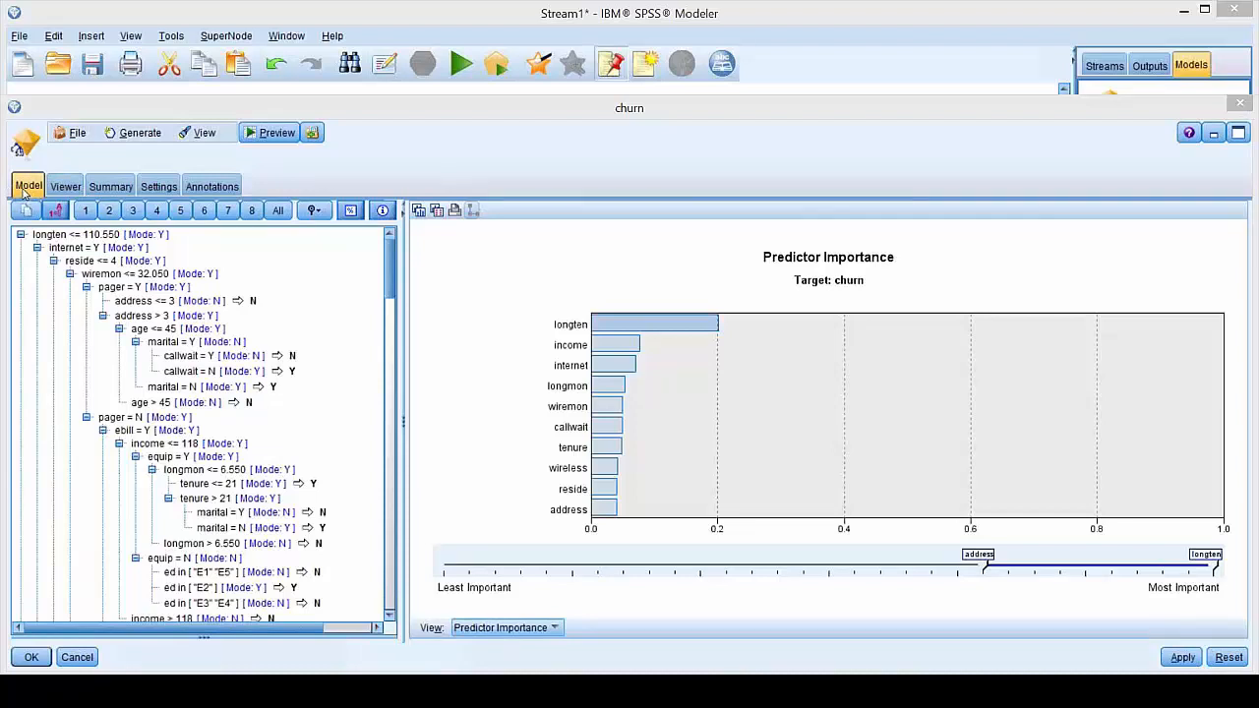
Examine the C5.0 decision tree diagram from the root node to the branches of the longten split.
click(64, 188)
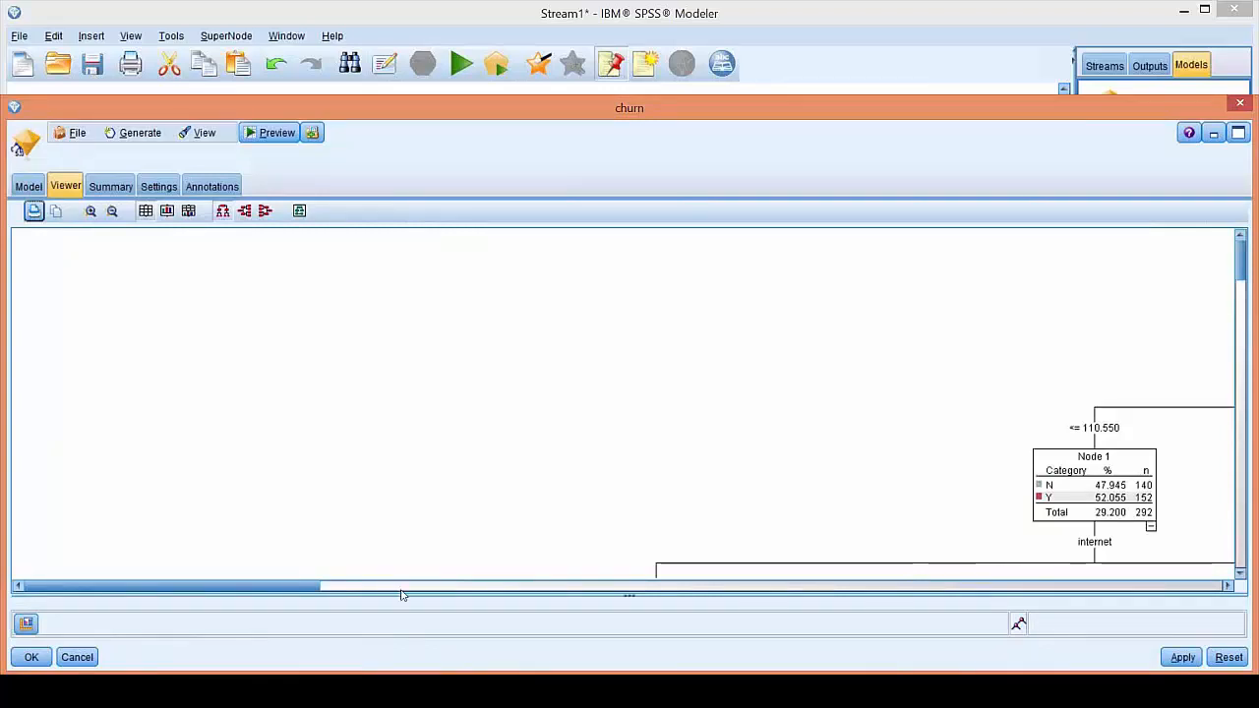
click(111, 214)
click(111, 214)
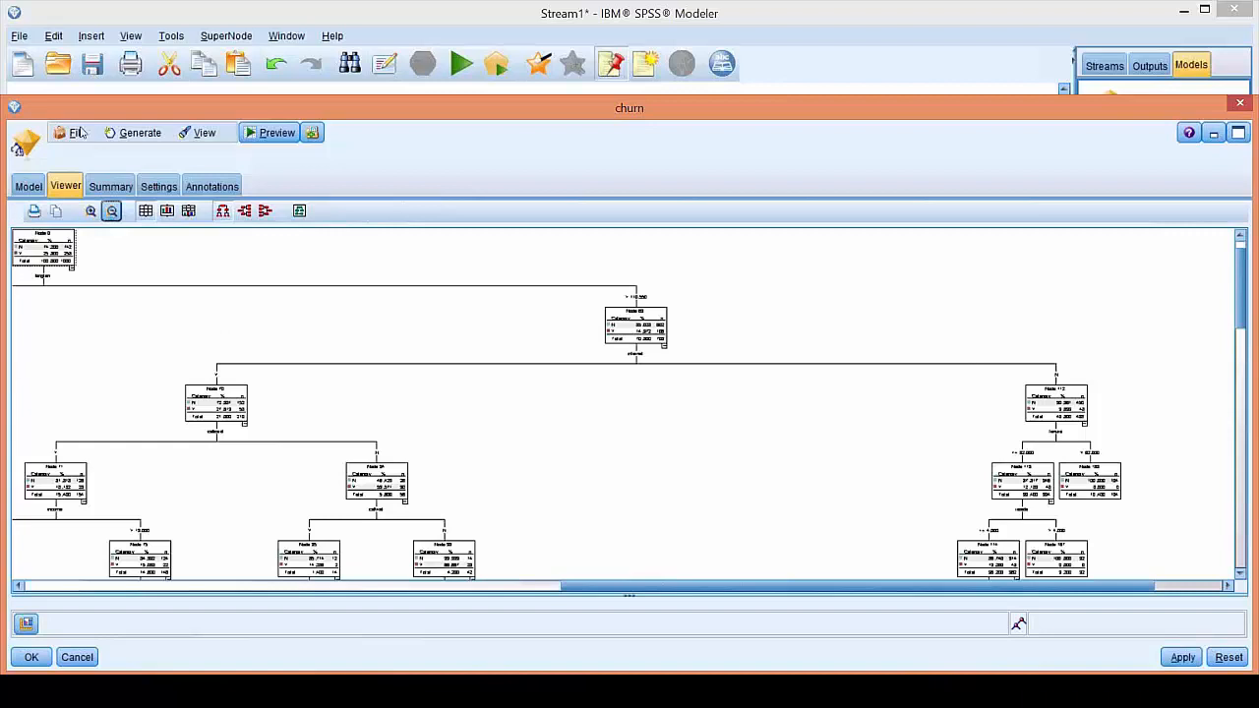
click(91, 213)
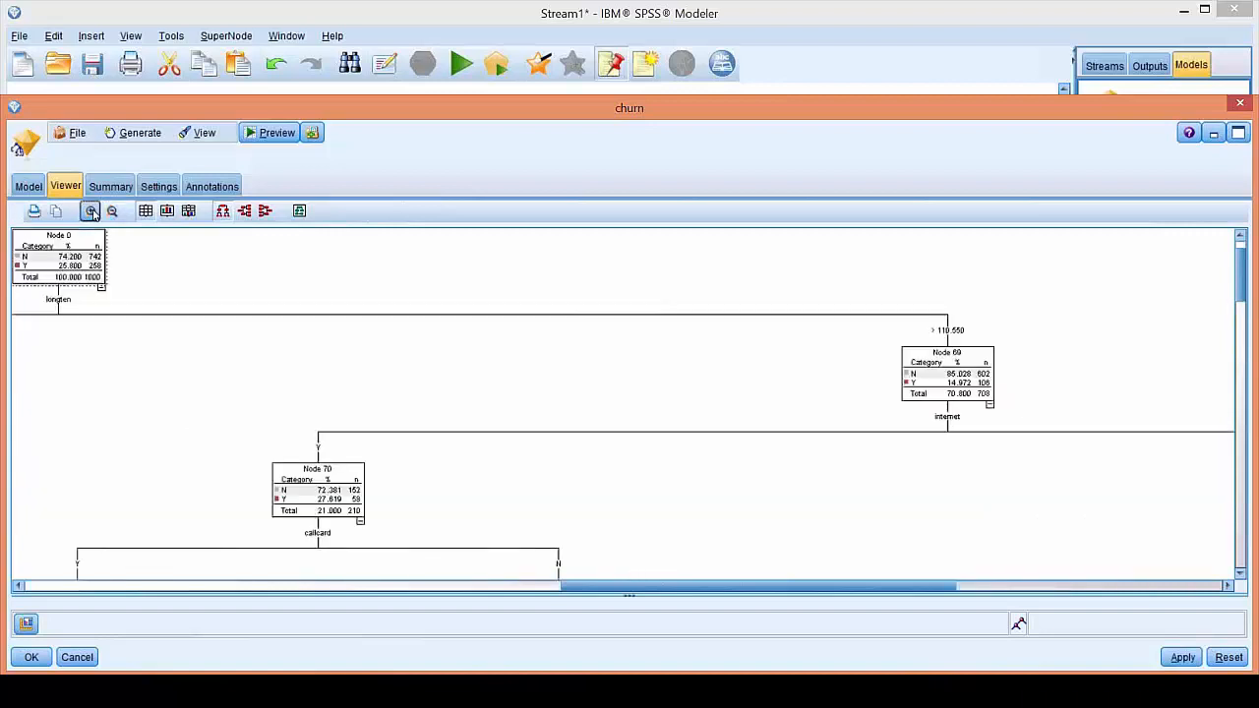
click(90, 212)
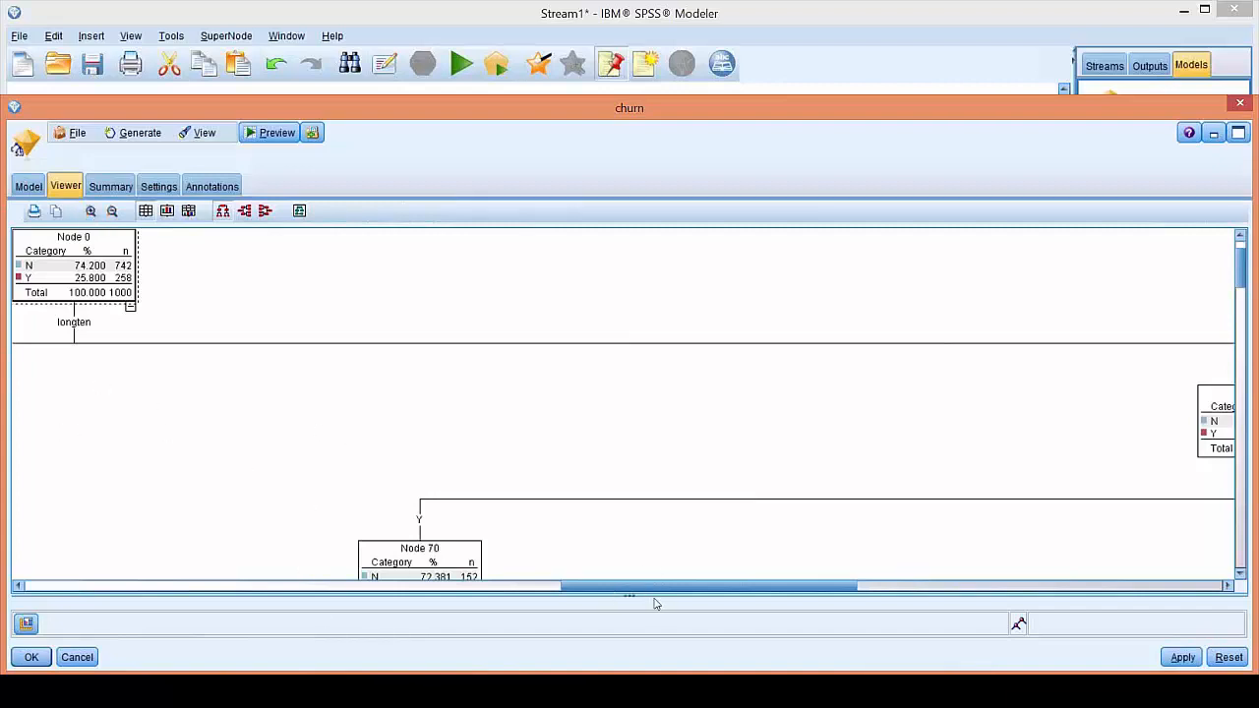
drag(656, 592, 589, 589)
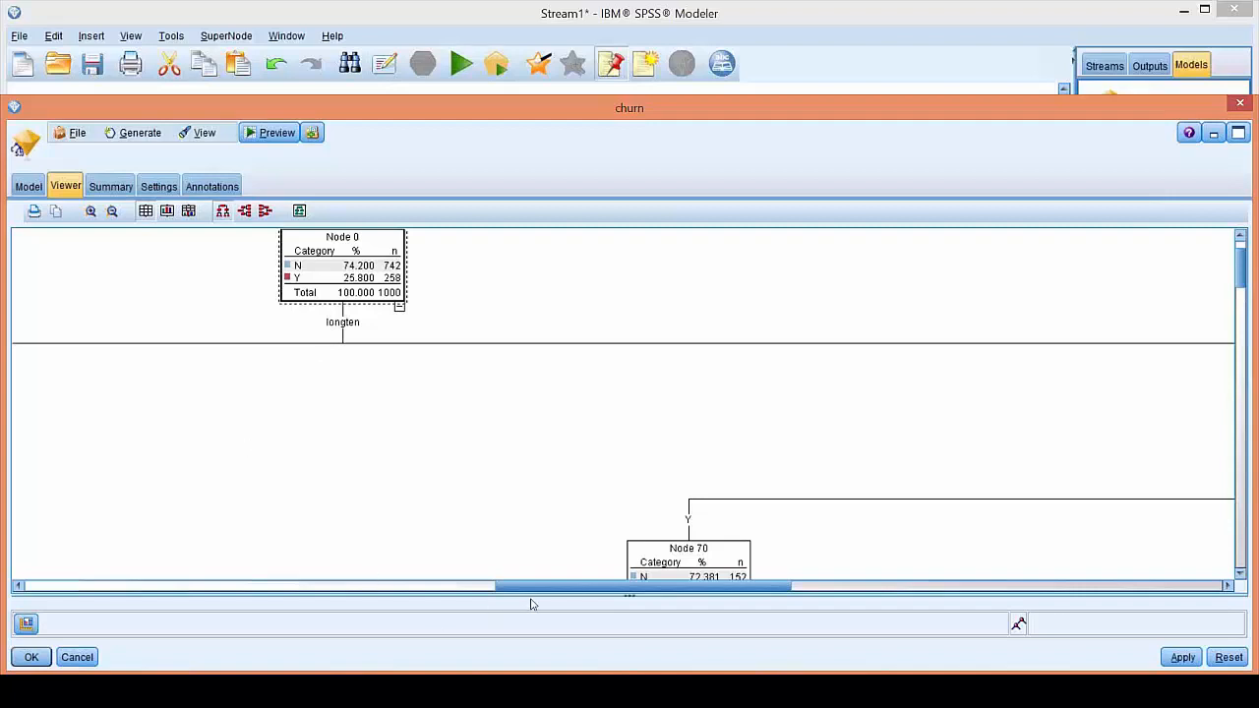
drag(536, 590, 253, 594)
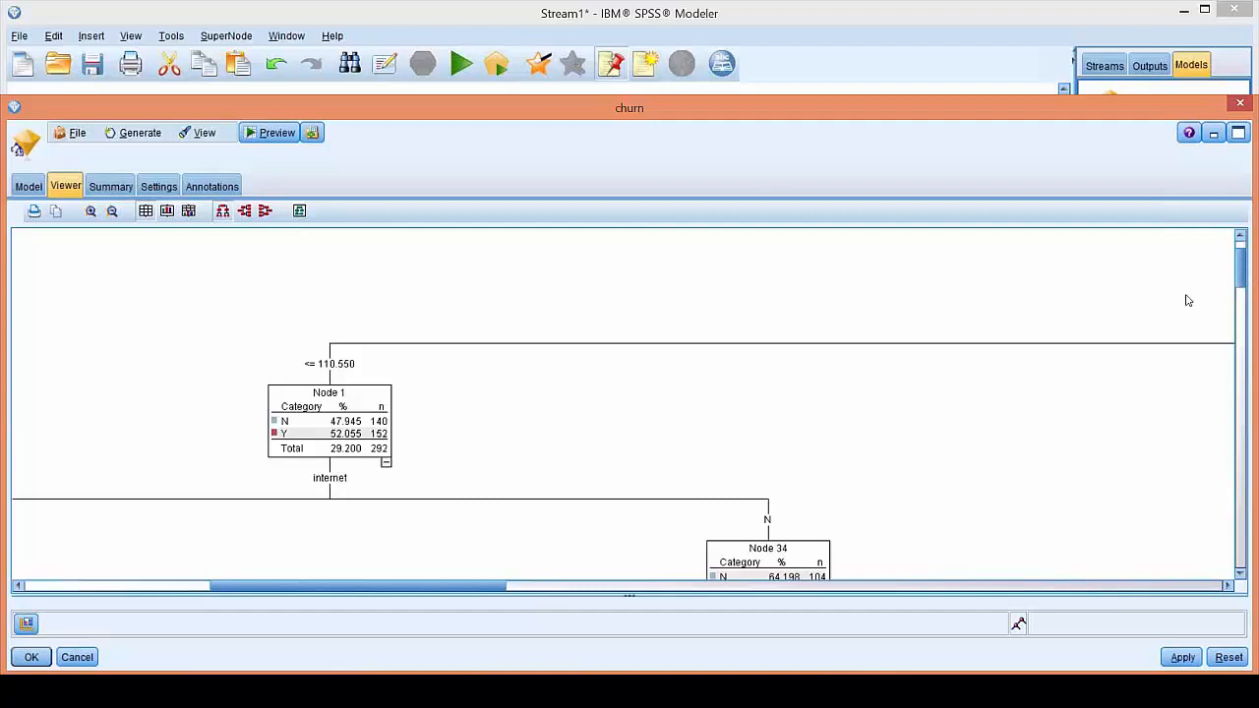
click(27, 187)
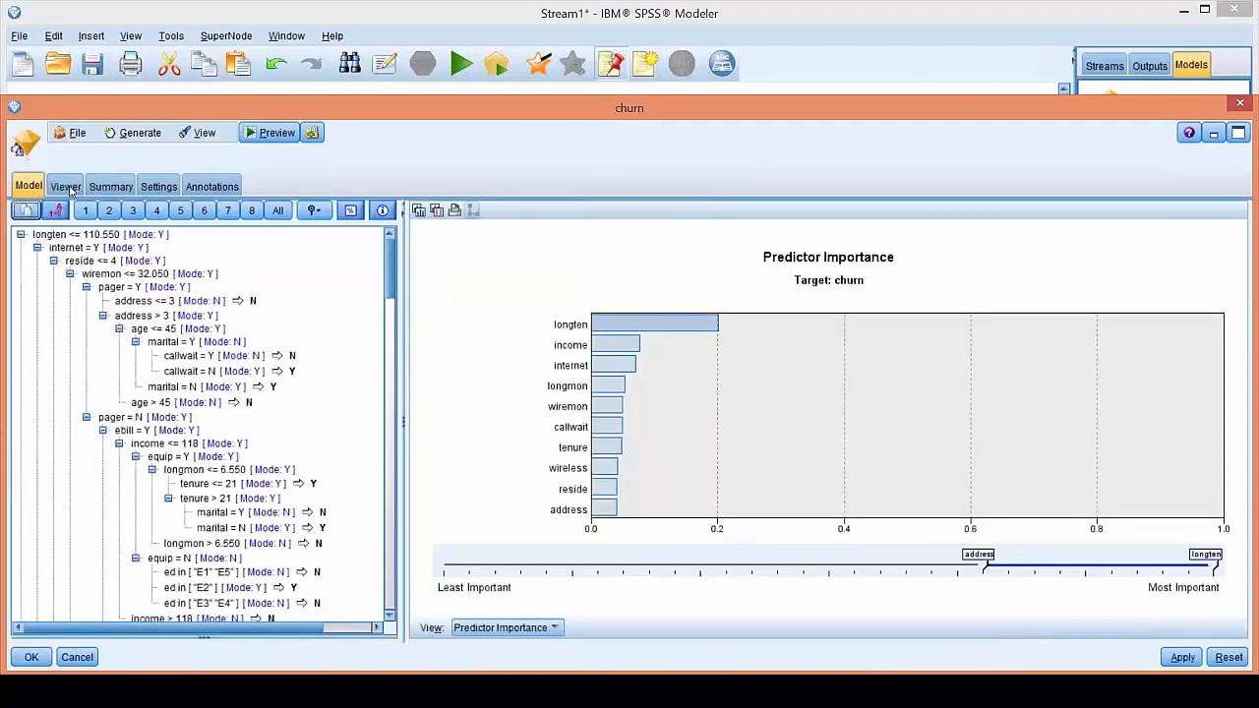
click(66, 187)
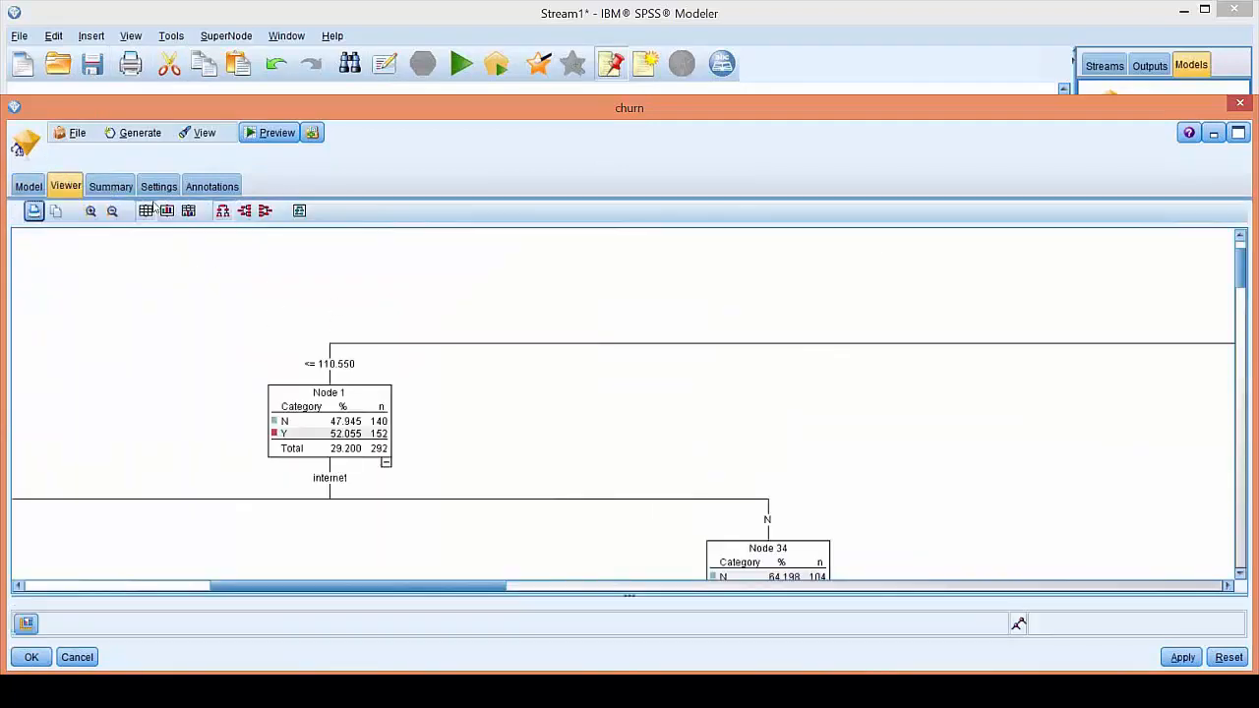
Review the fully expanded C5.0 model summary, including cross-validation and input fields, and close the nugget.
click(111, 187)
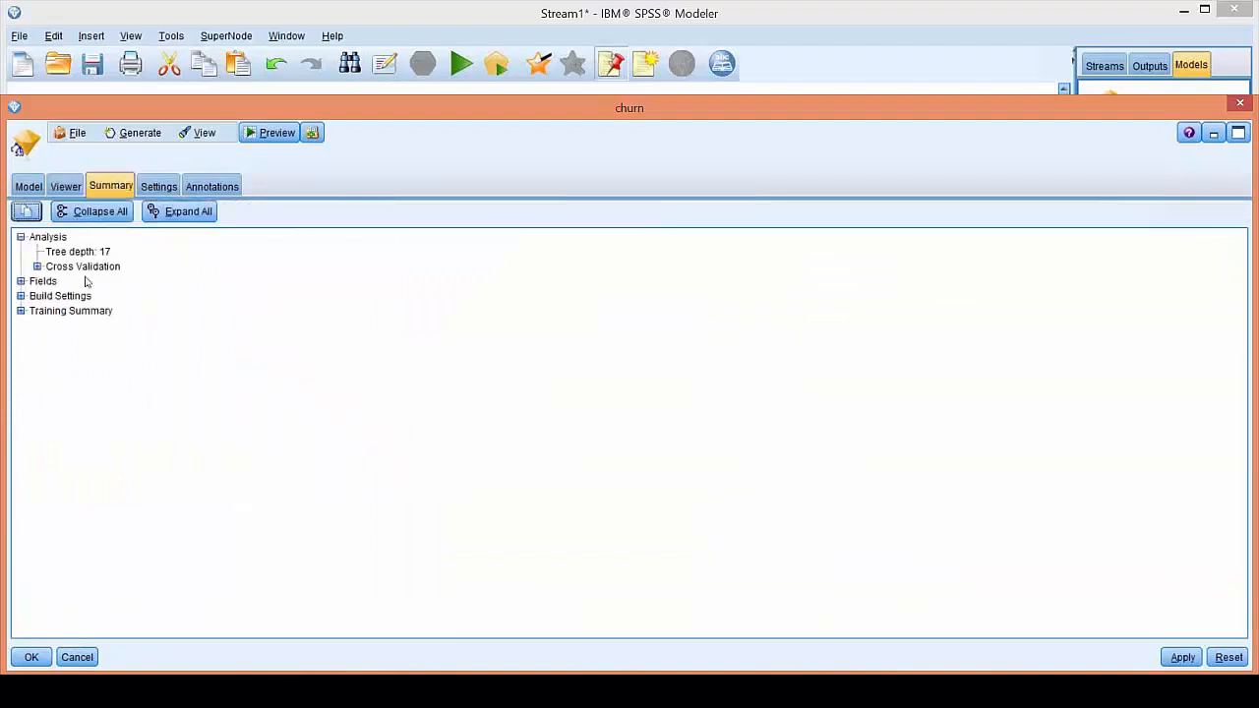
click(179, 216)
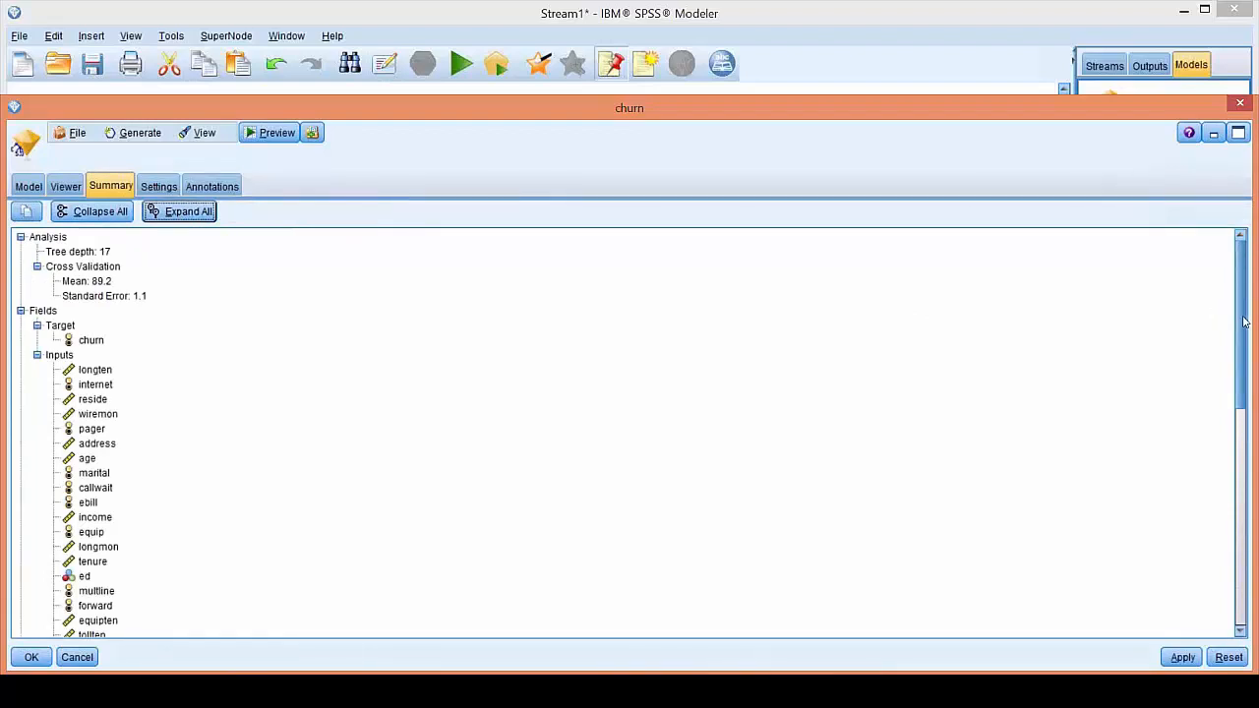
drag(1245, 322, 1245, 462)
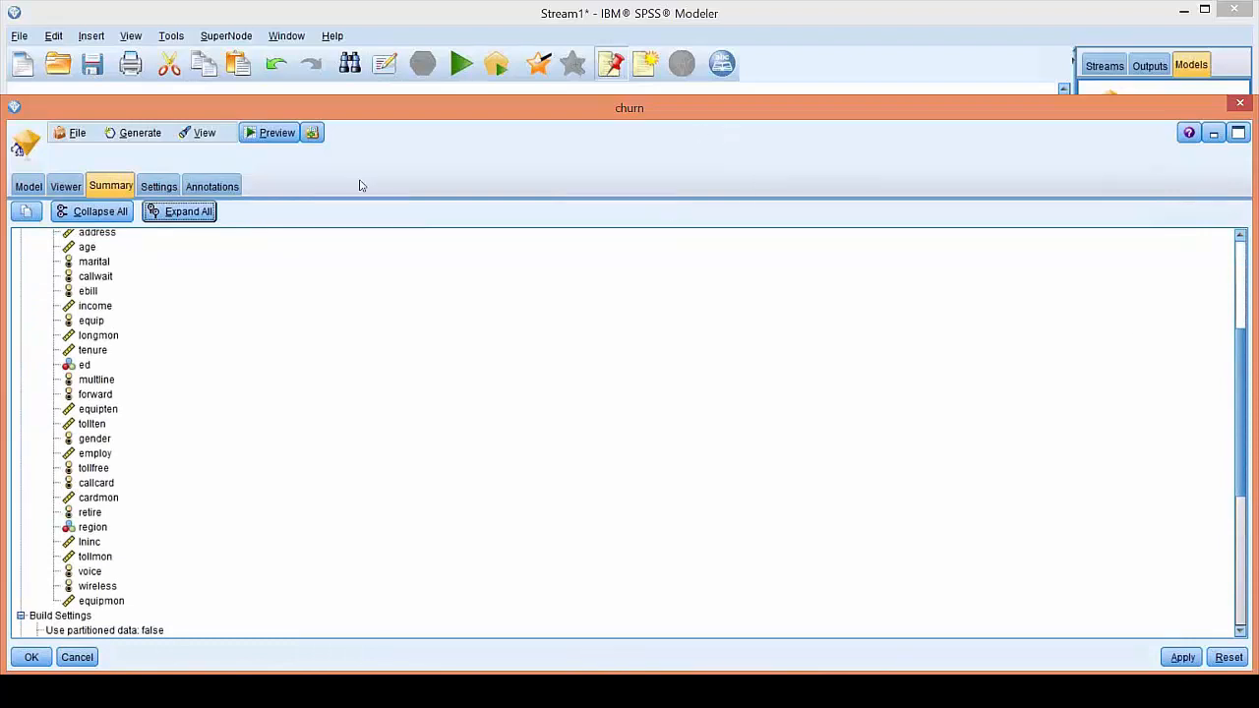
click(1242, 104)
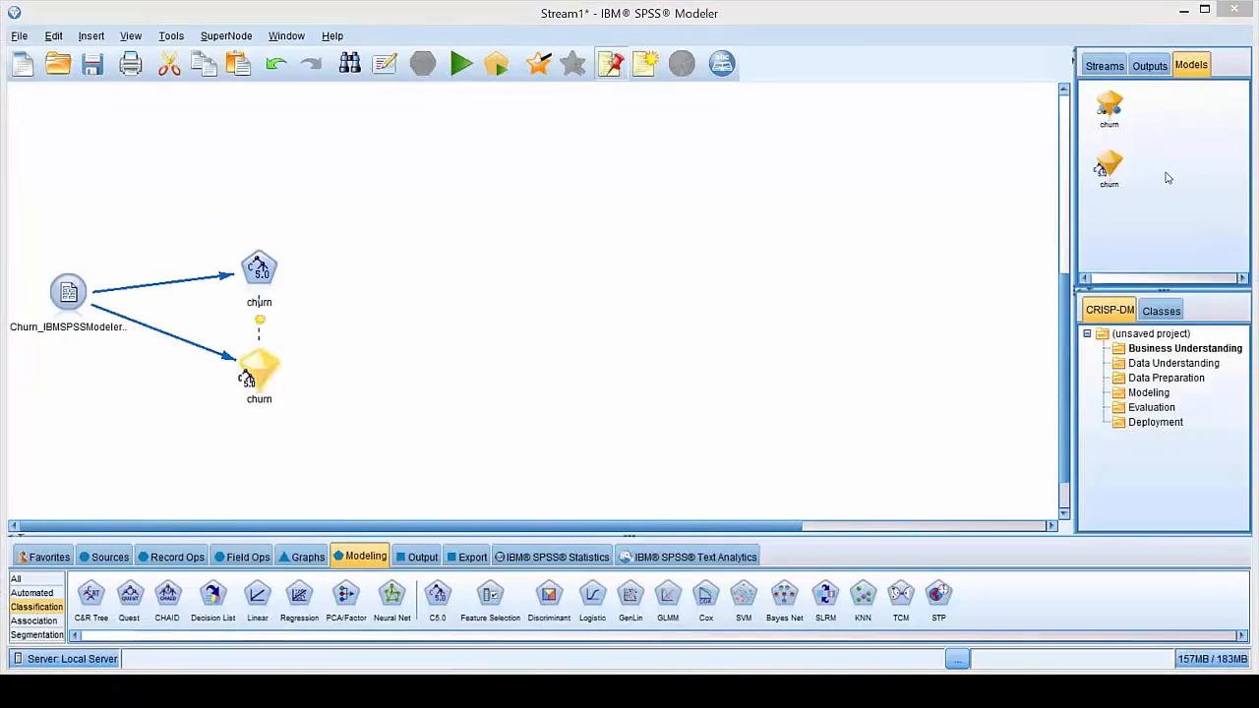
click(1146, 66)
click(1104, 66)
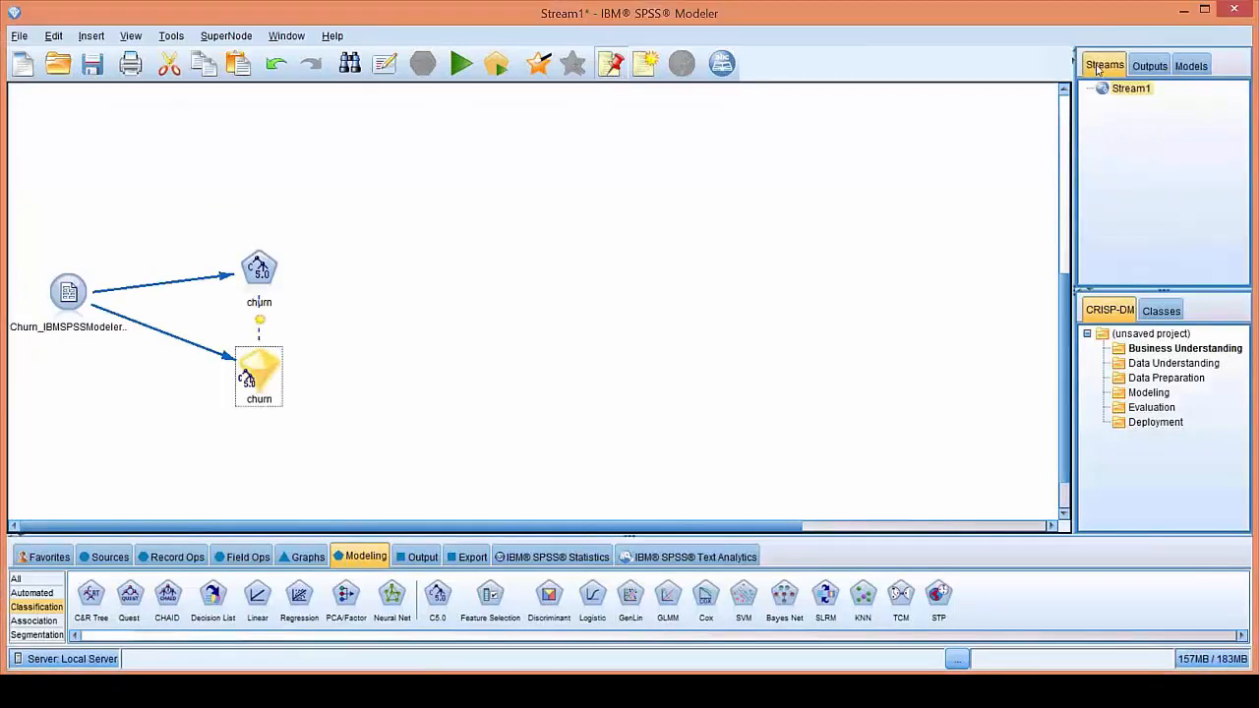
click(1187, 69)
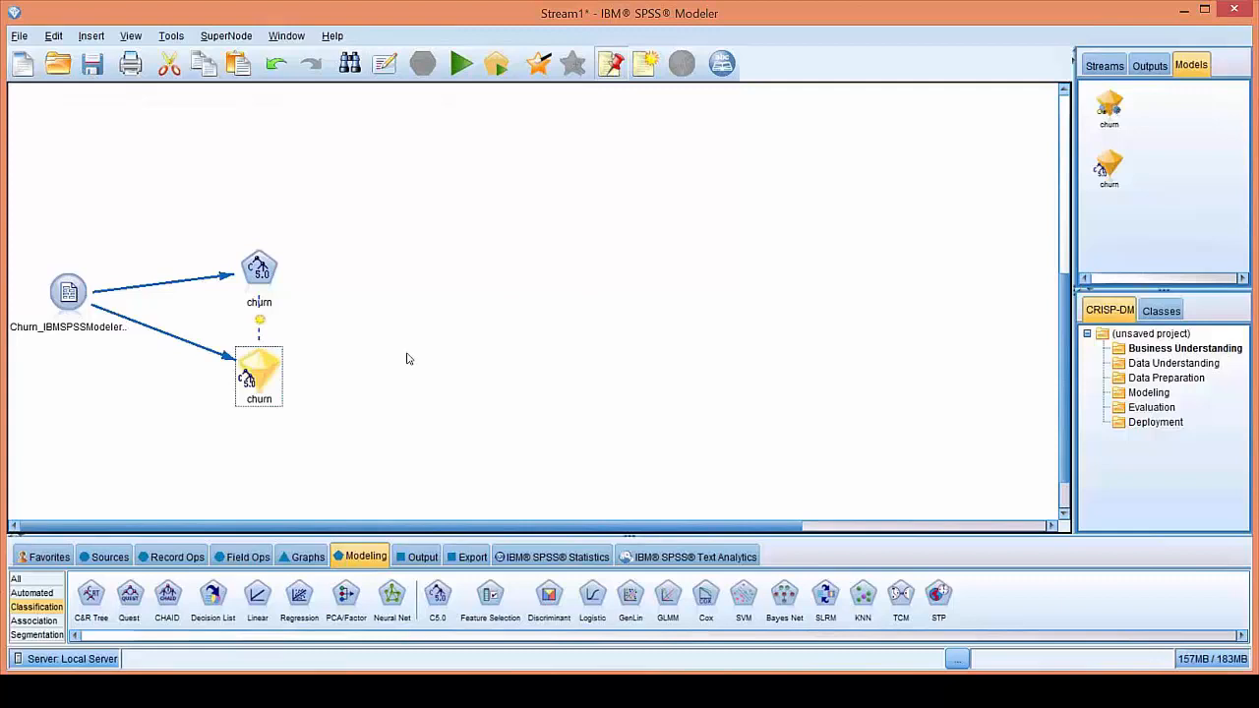
Place an Analysis output node on the stream canvas beside the C5.0 churn nugget.
click(421, 557)
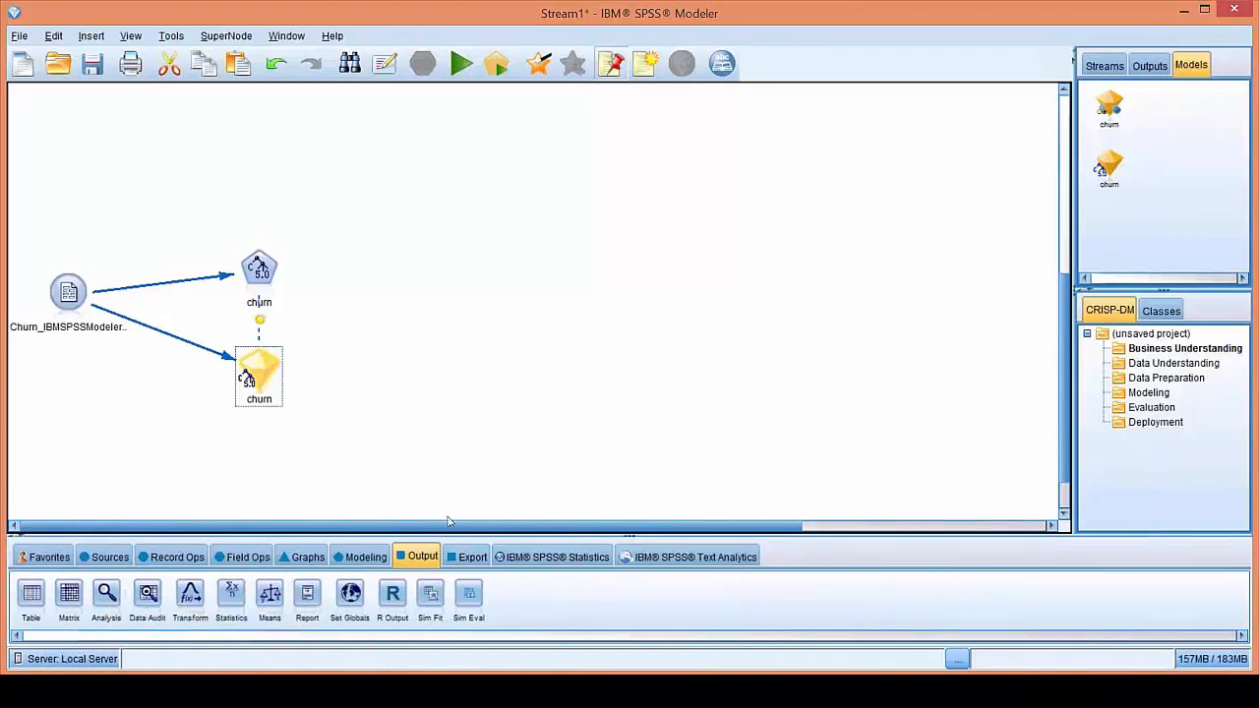
click(106, 594)
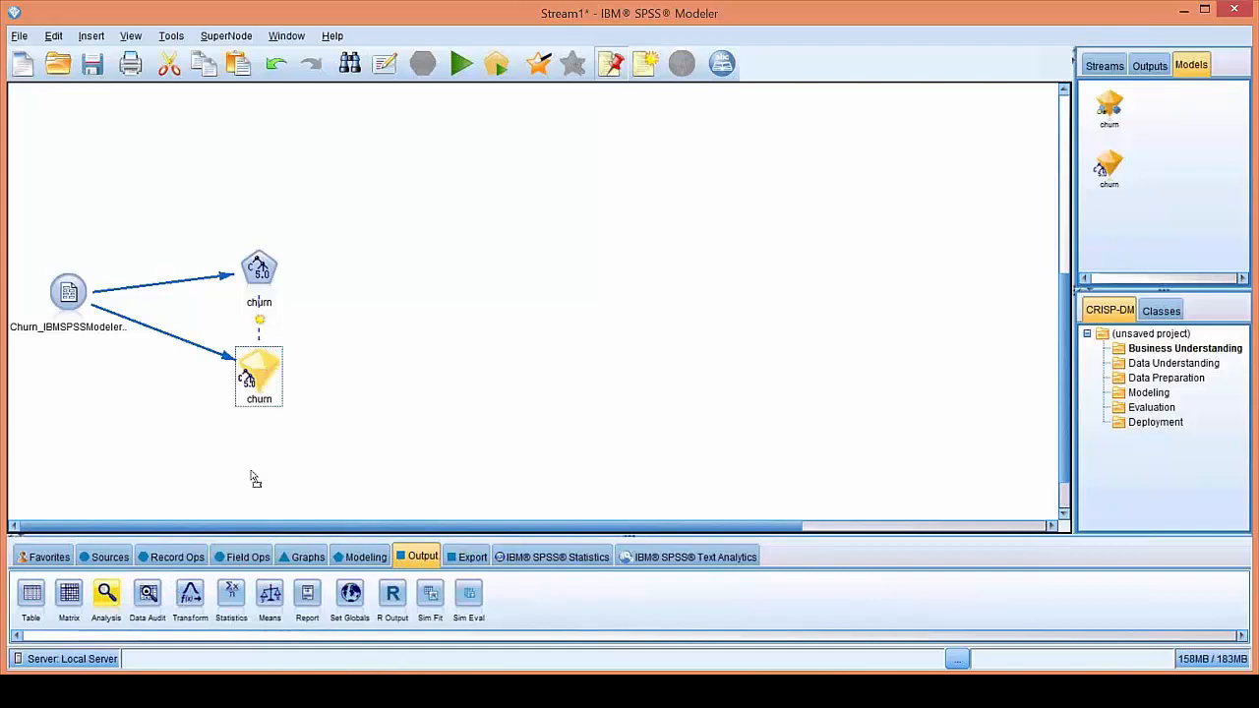
click(398, 374)
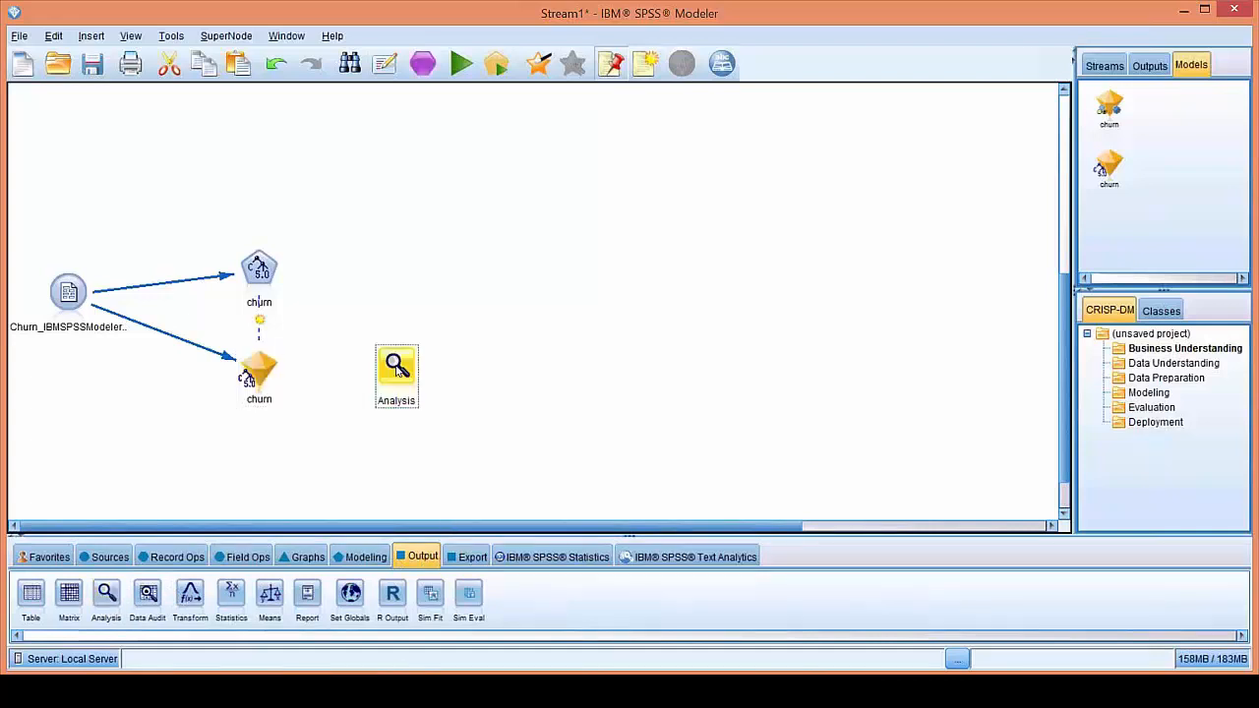
click(263, 370)
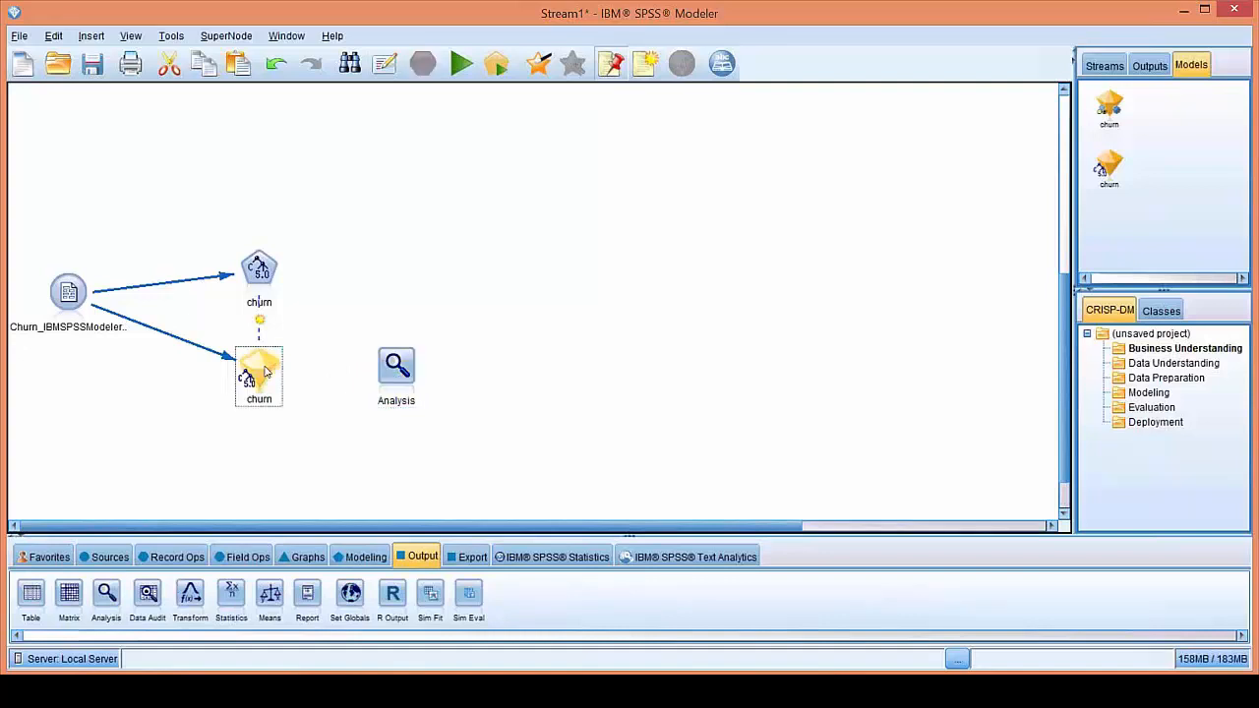
right_click(264, 370)
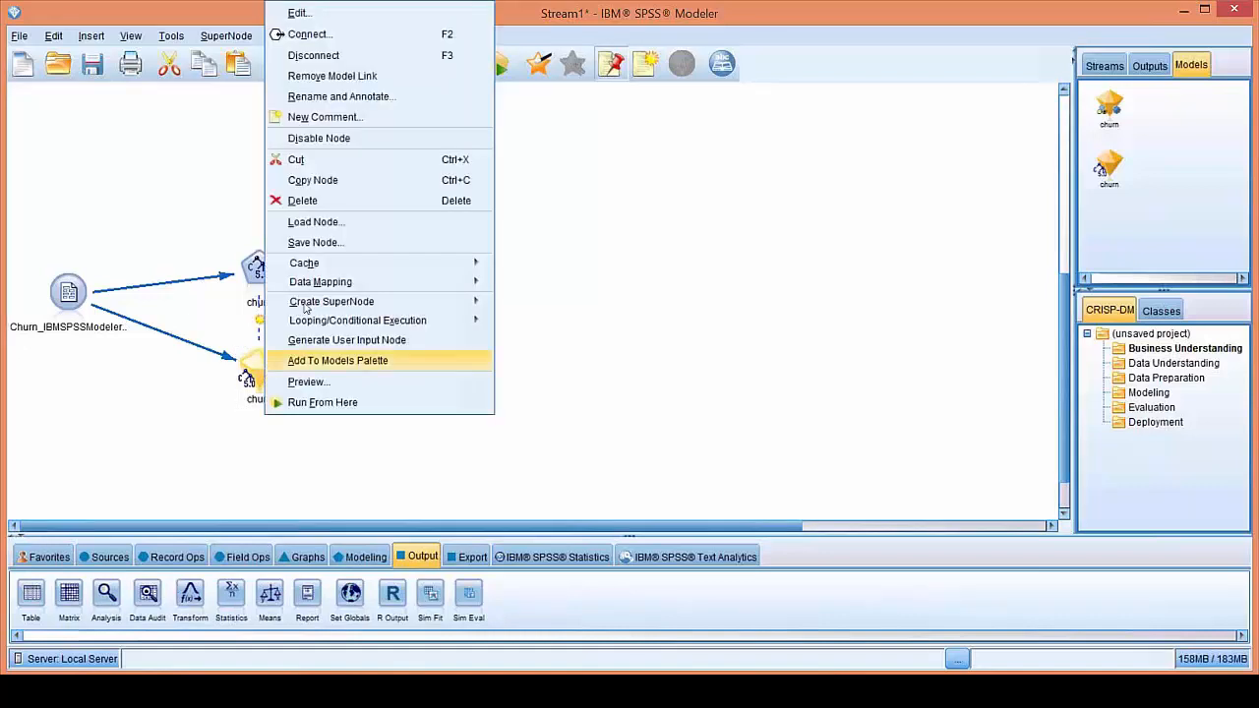
click(313, 13)
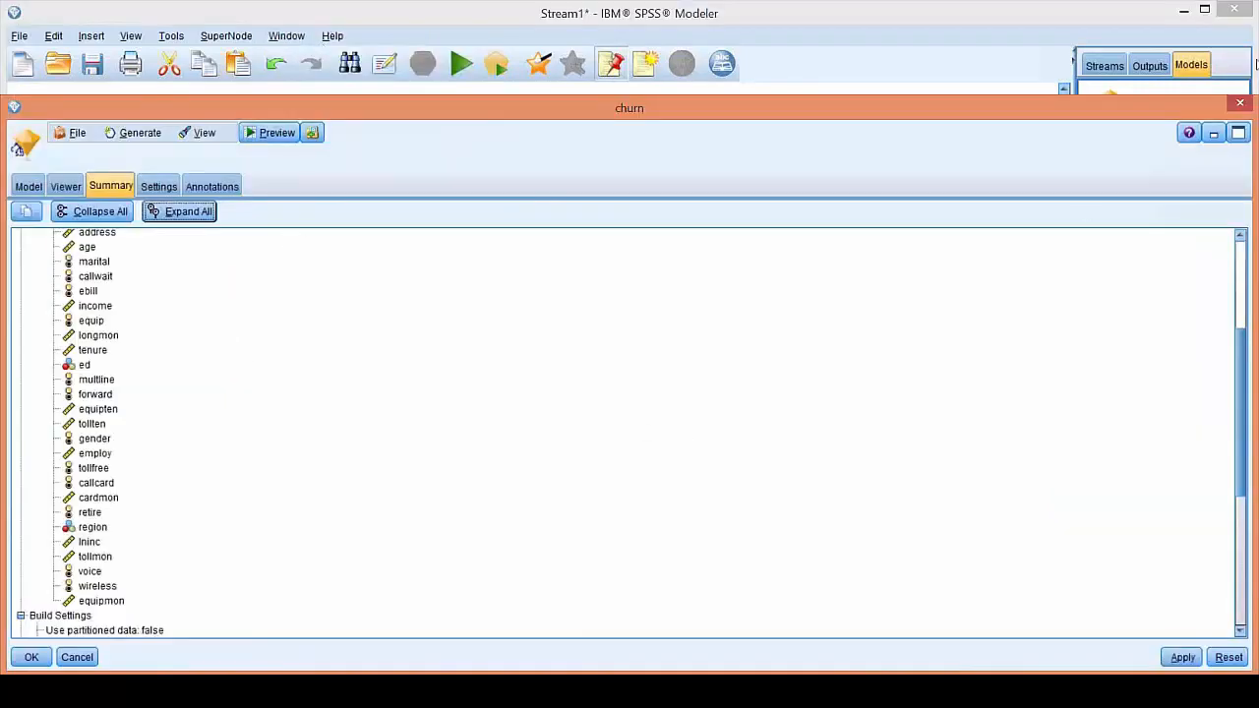
click(1239, 106)
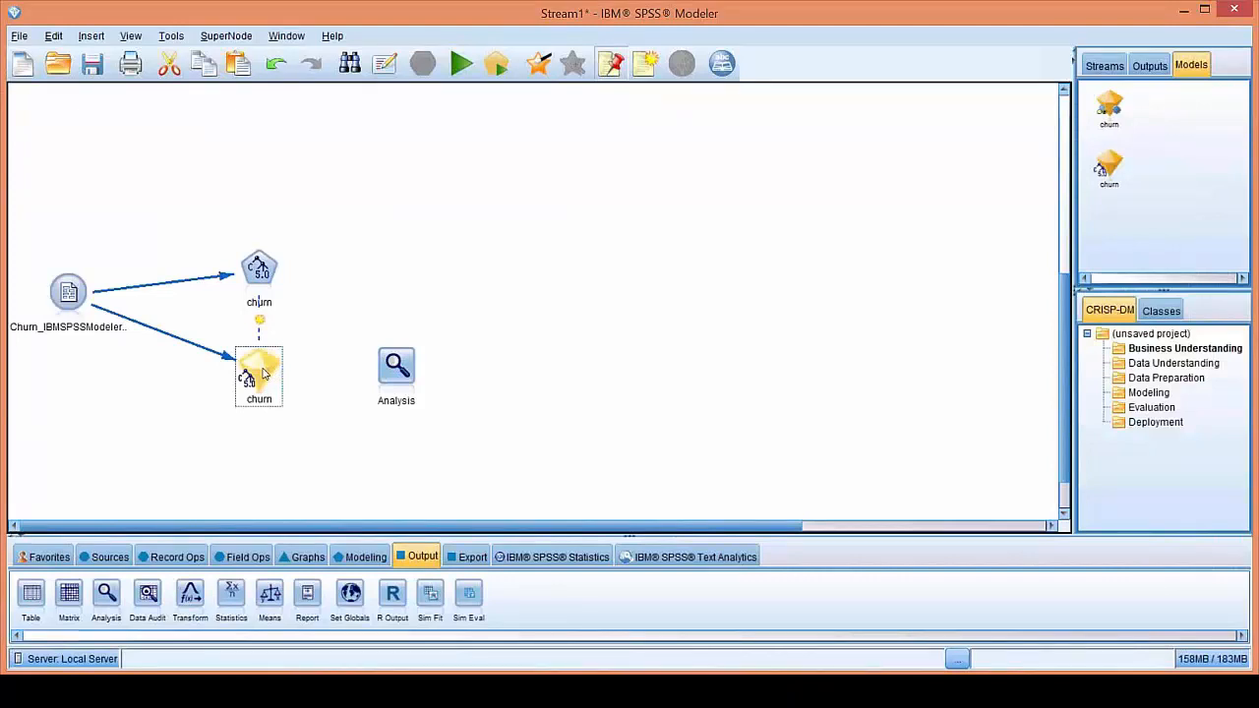
Connect the C5.0 churn nugget to the Analysis node.
drag(264, 372, 404, 371)
key(alt+f)
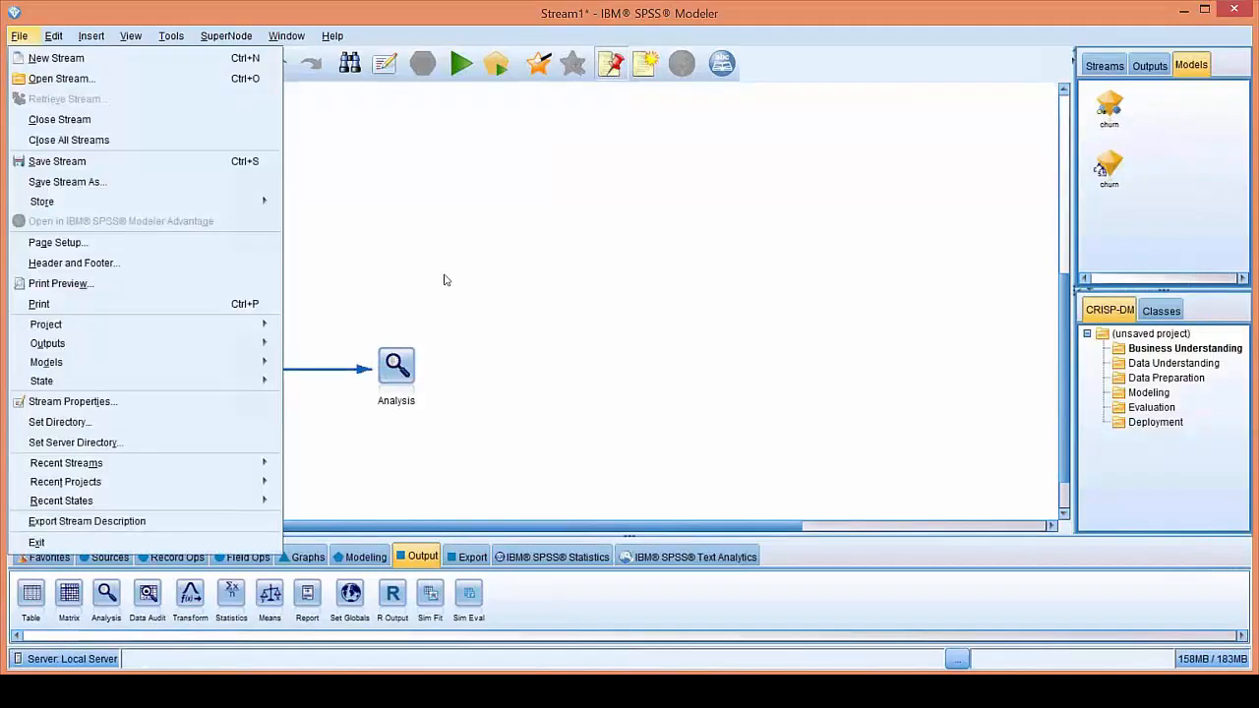
click(441, 282)
Enable coincidence matrices and the AUC & Gini evaluation metric in the Analysis node, run it and examine the results for churn.
double_click(397, 367)
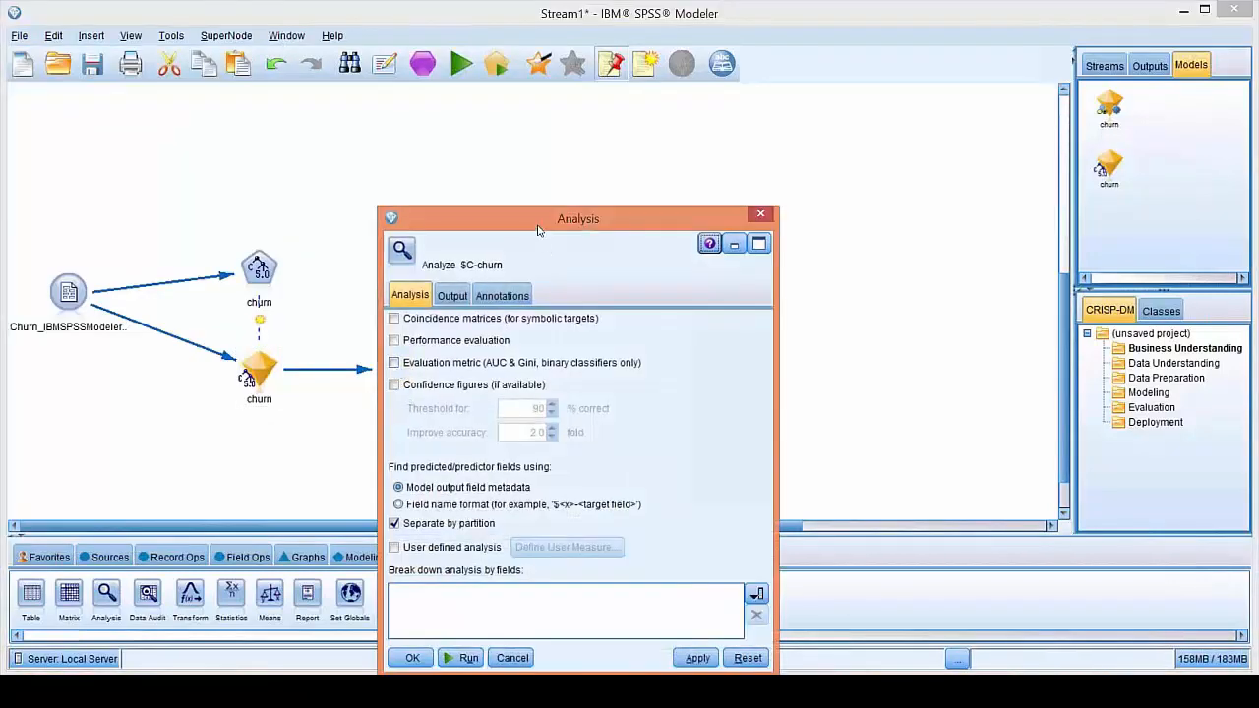
drag(538, 227, 495, 119)
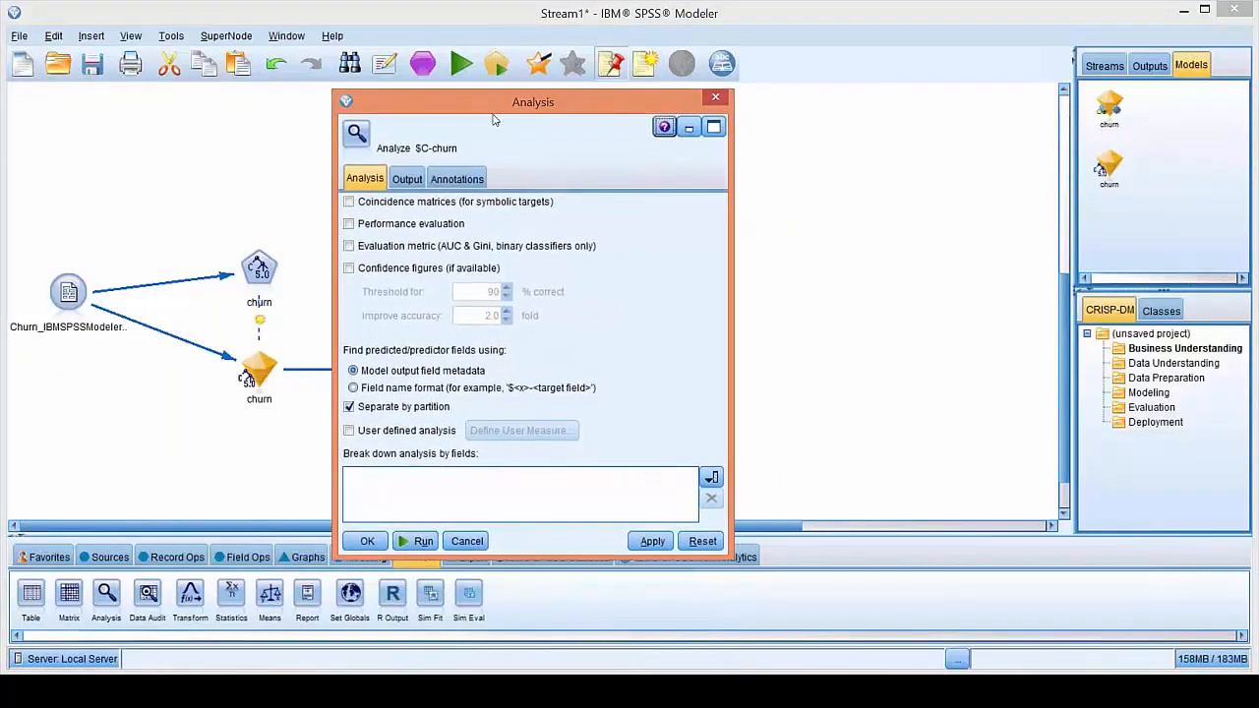
click(350, 202)
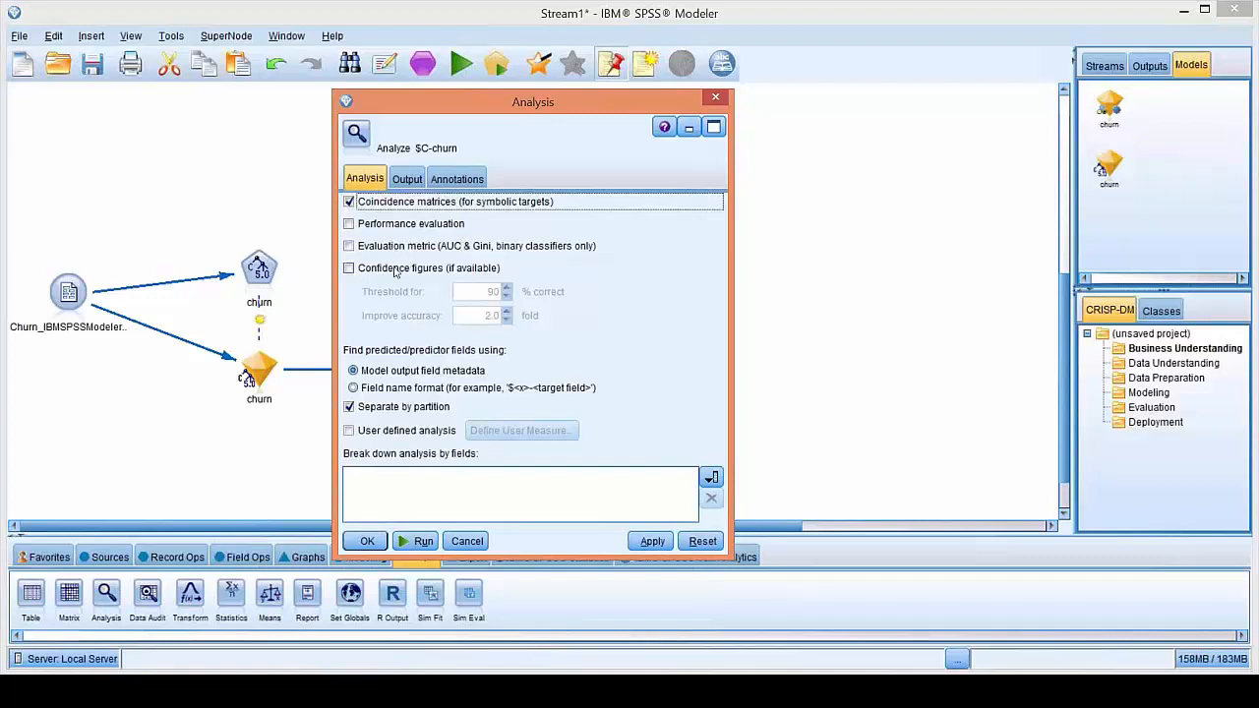
click(349, 247)
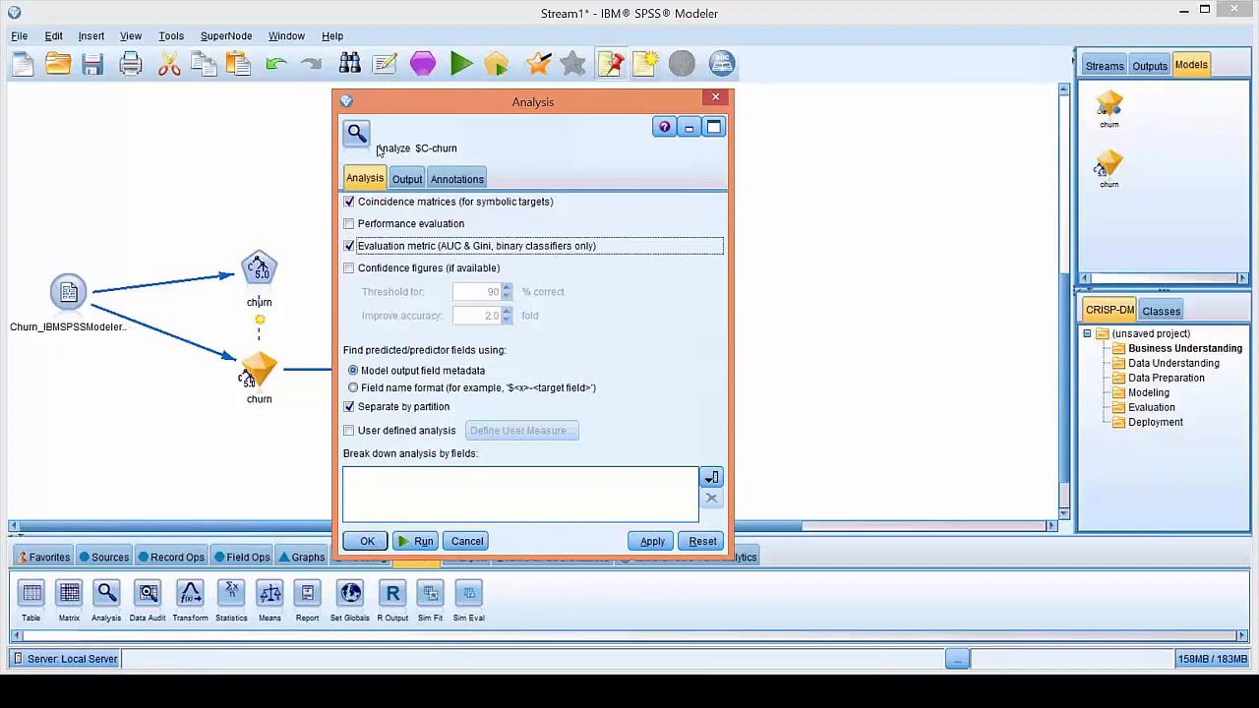
click(412, 183)
click(454, 185)
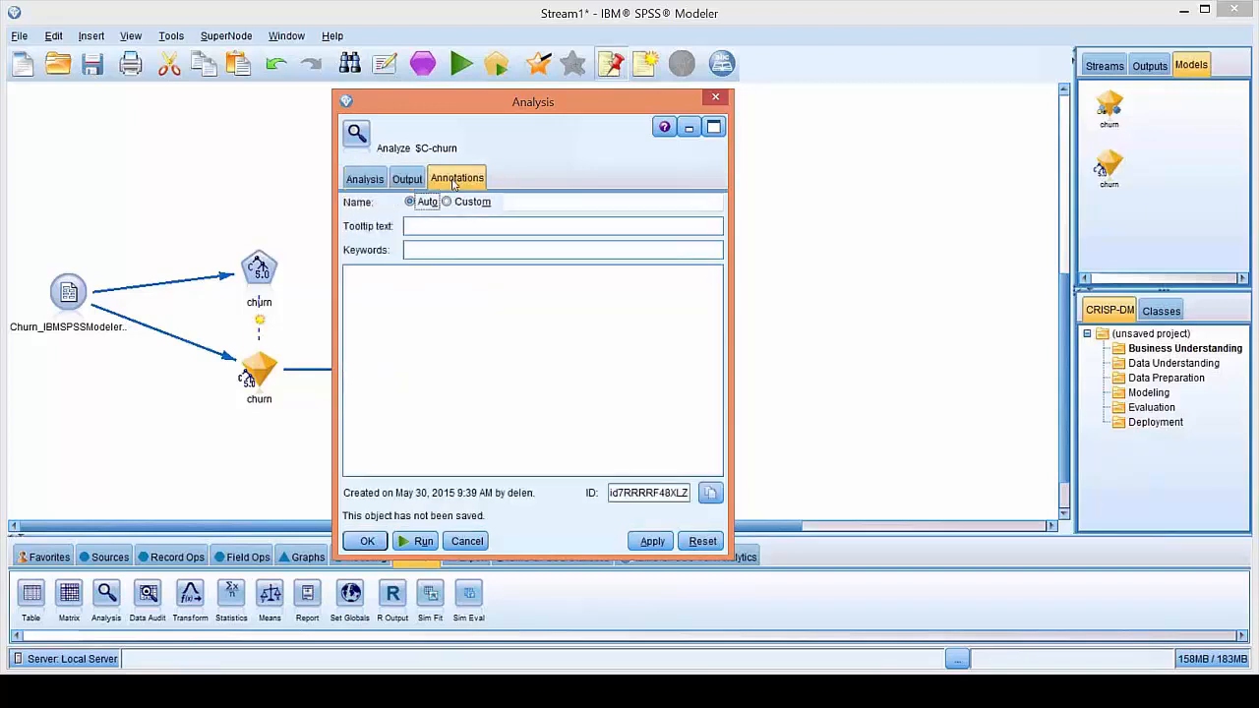
click(366, 182)
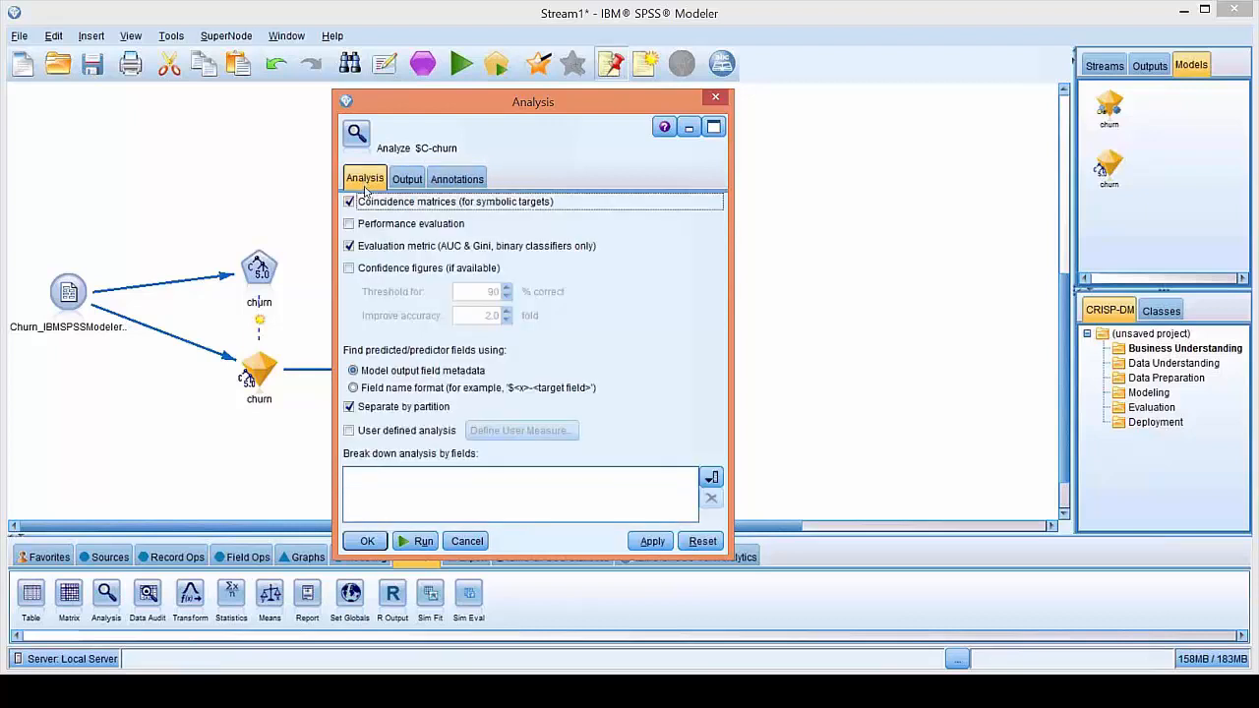
click(410, 545)
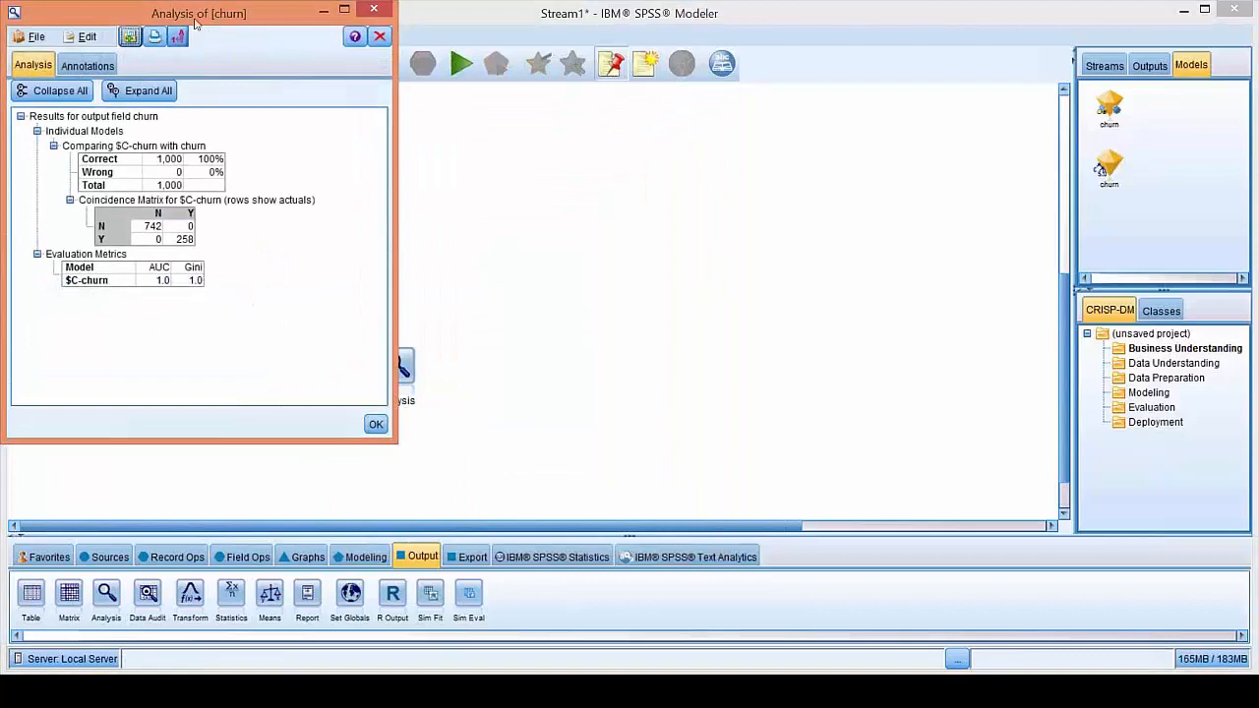
drag(206, 18, 430, 80)
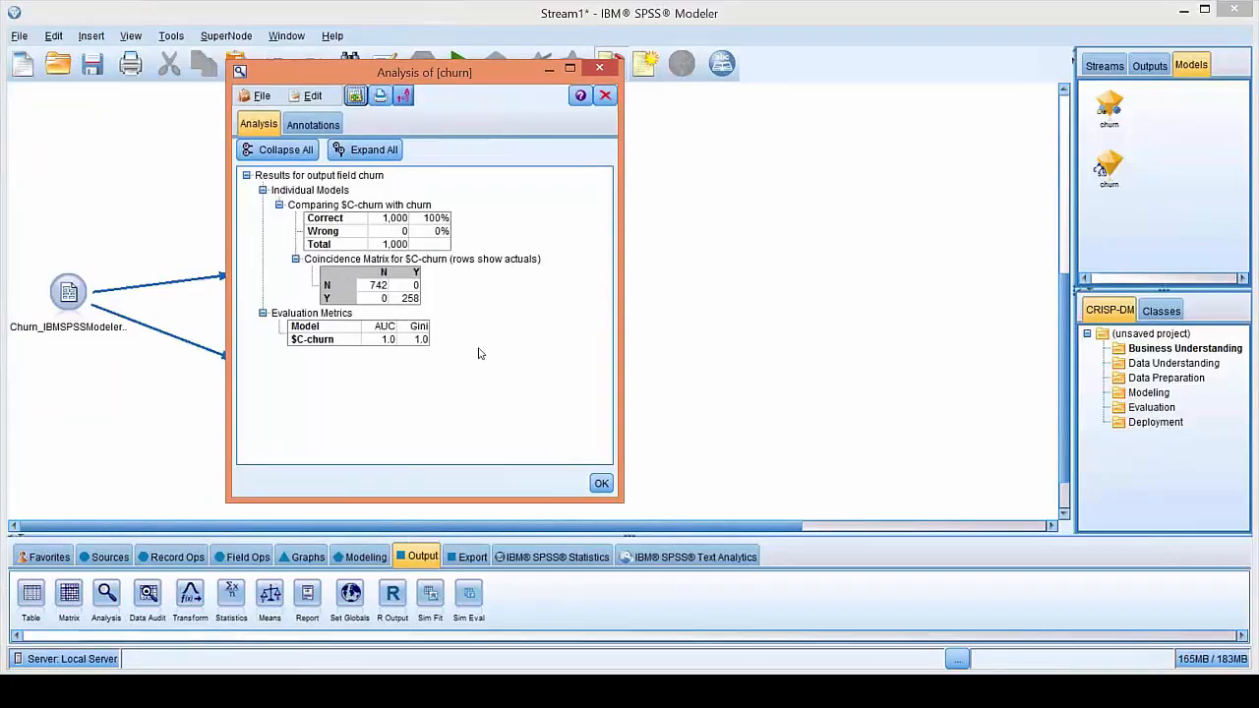
drag(474, 83, 567, 131)
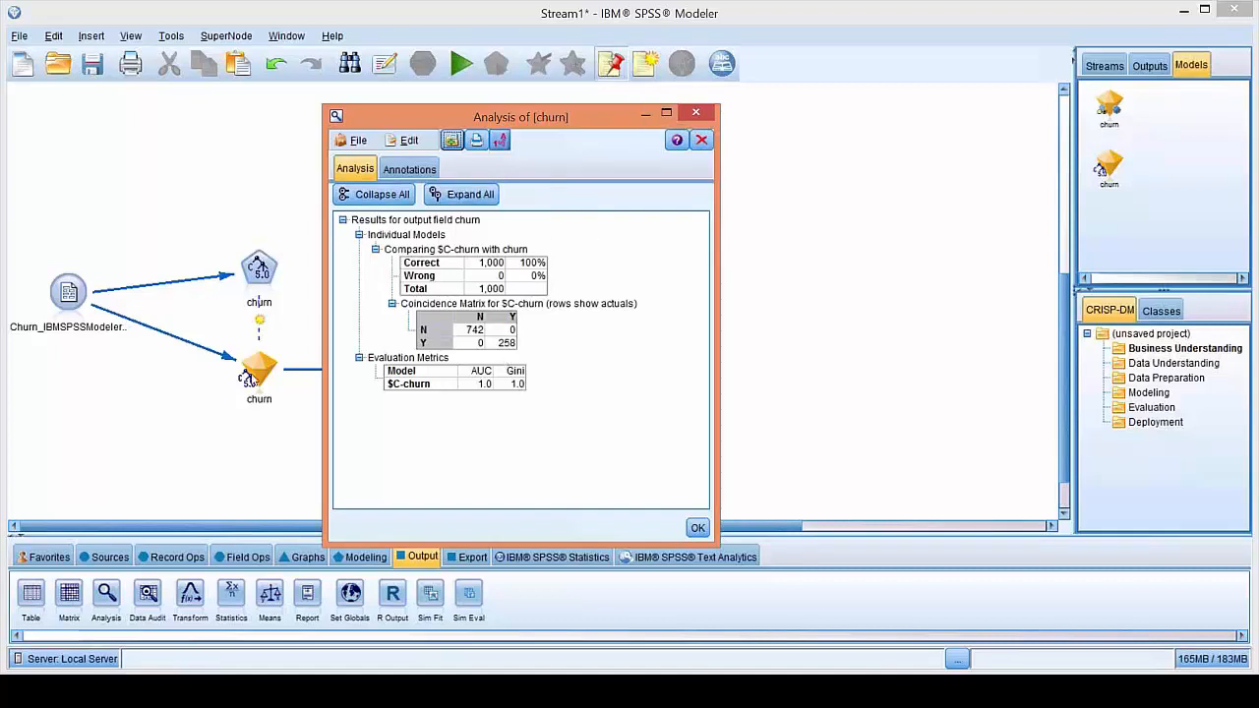
Reopen the C5.0 churn nugget and extend the predictor importance chart's range from address down to marital to examine more predictors.
click(255, 373)
double_click(255, 373)
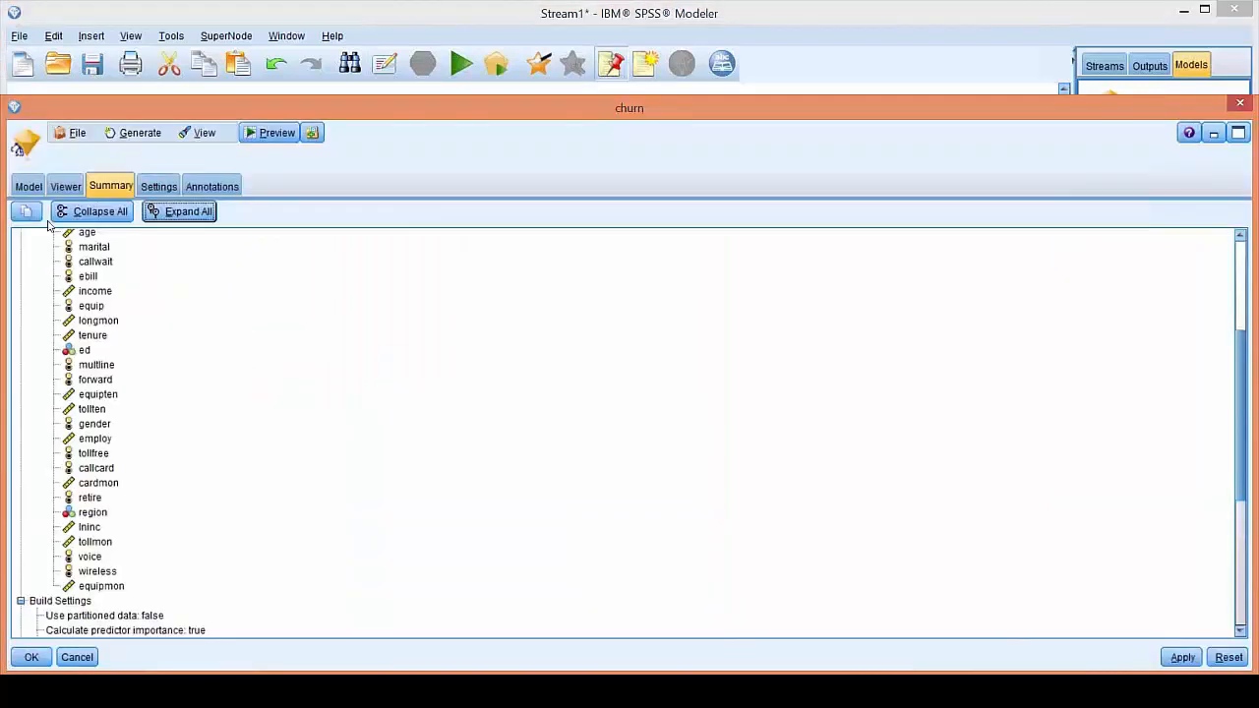
click(55, 189)
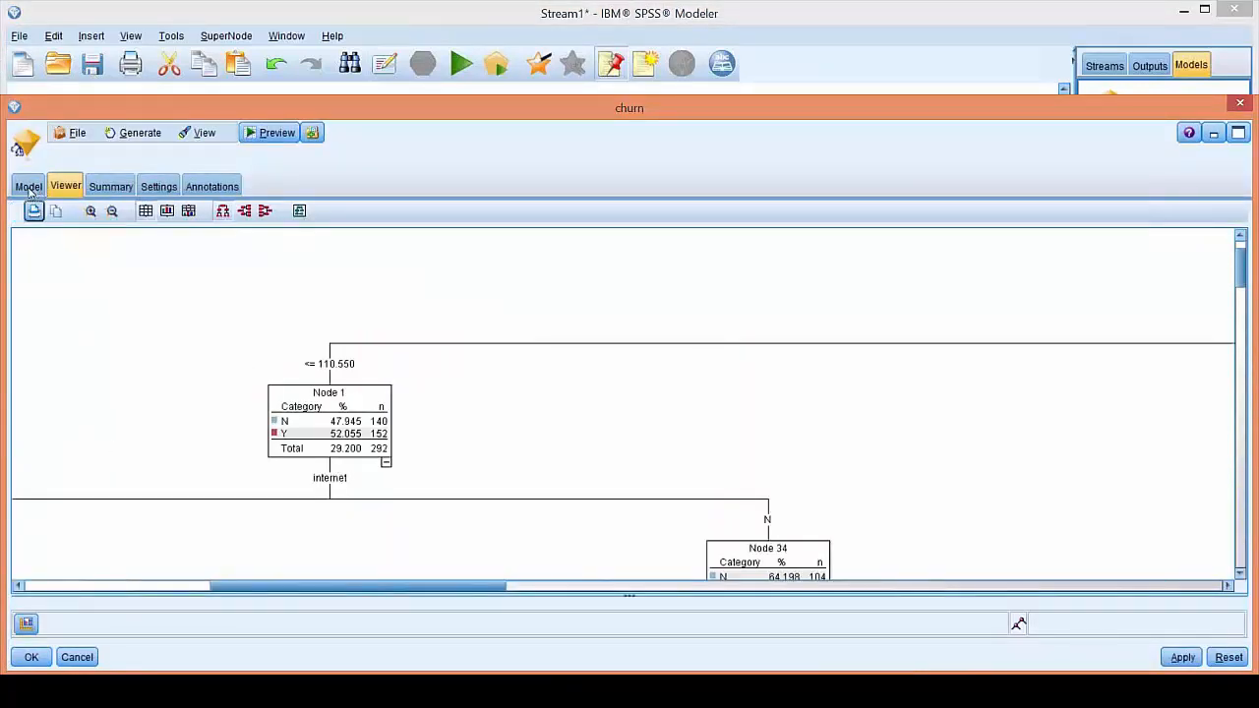
click(31, 191)
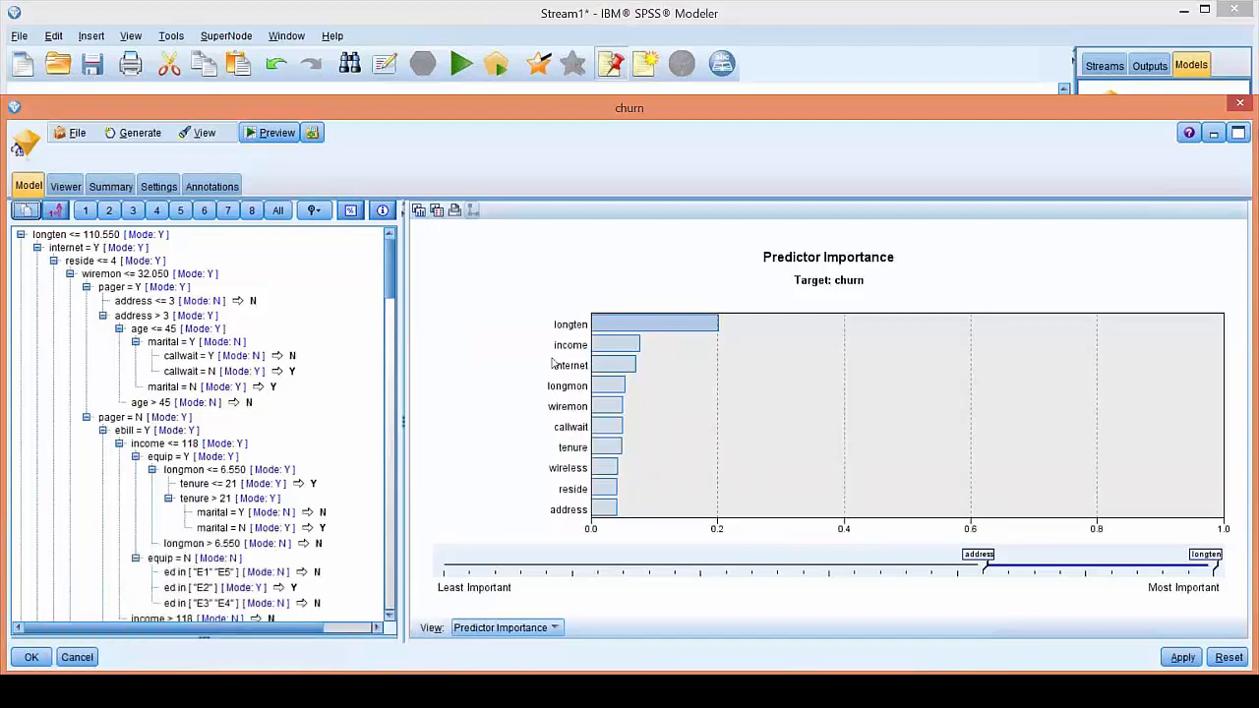
mouse_move(600, 339)
mouse_move(667, 335)
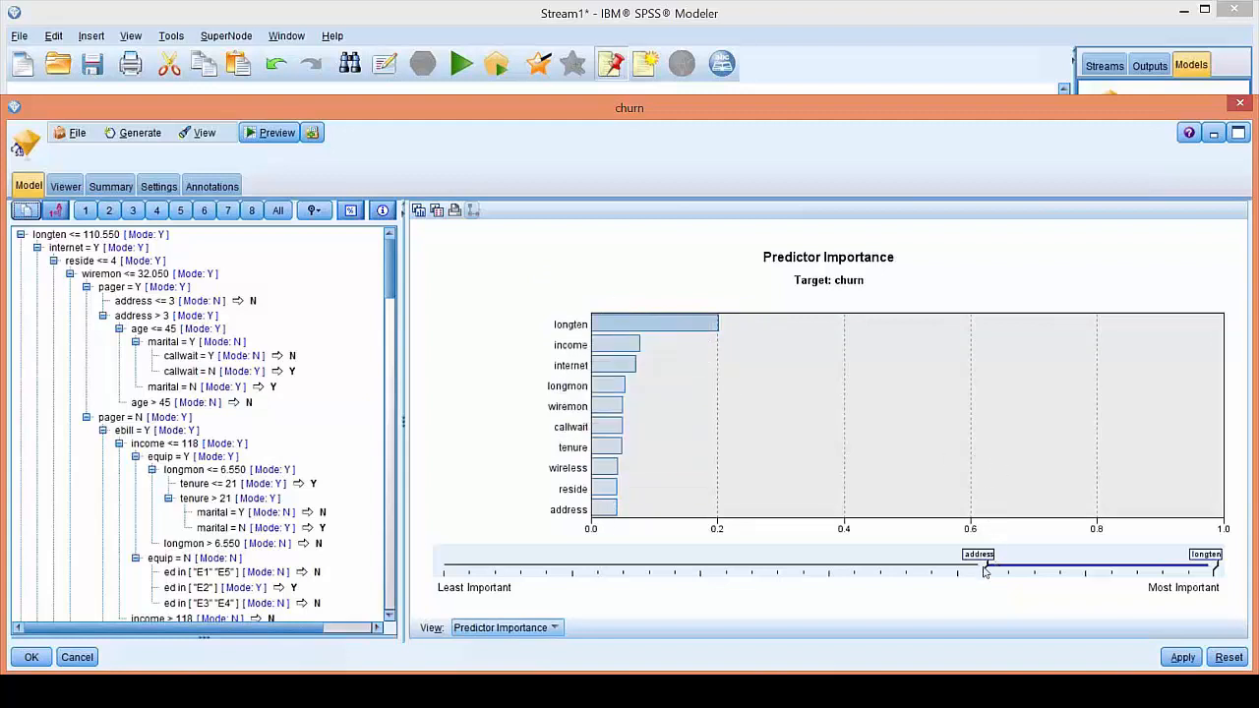
drag(986, 571, 694, 574)
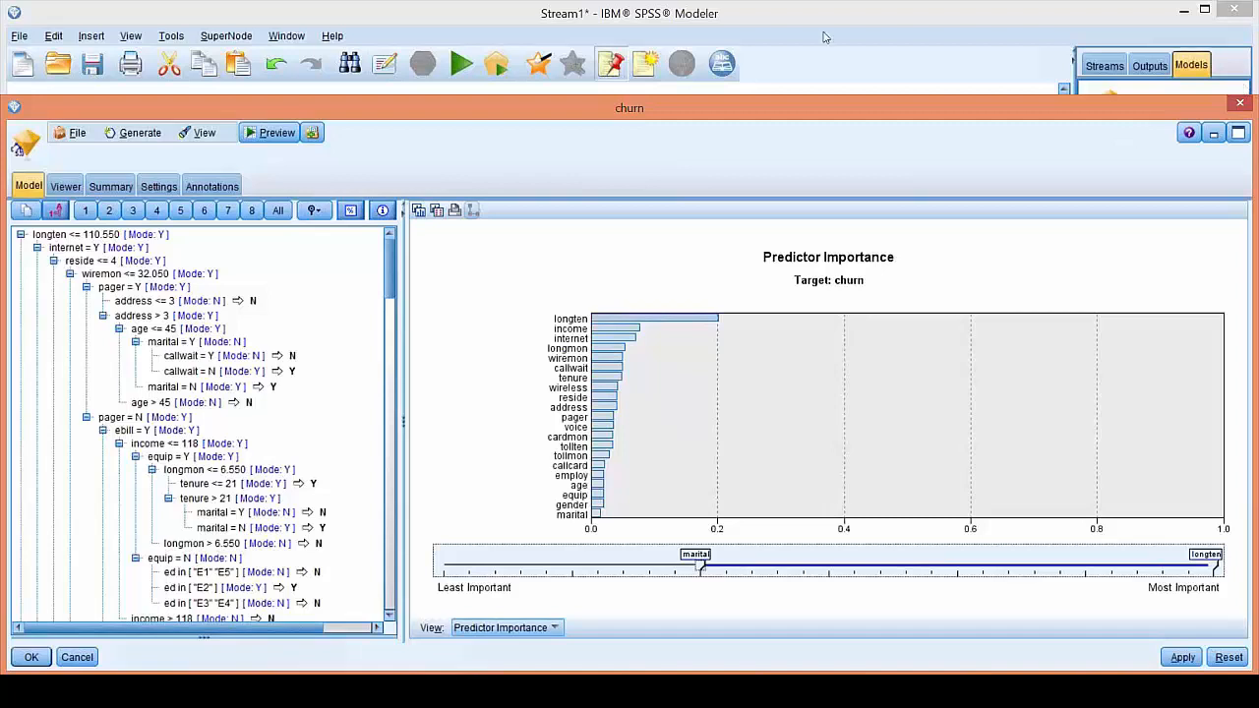
Examine the overall structure of the full C5.0 decision tree diagram and close the nugget.
click(72, 189)
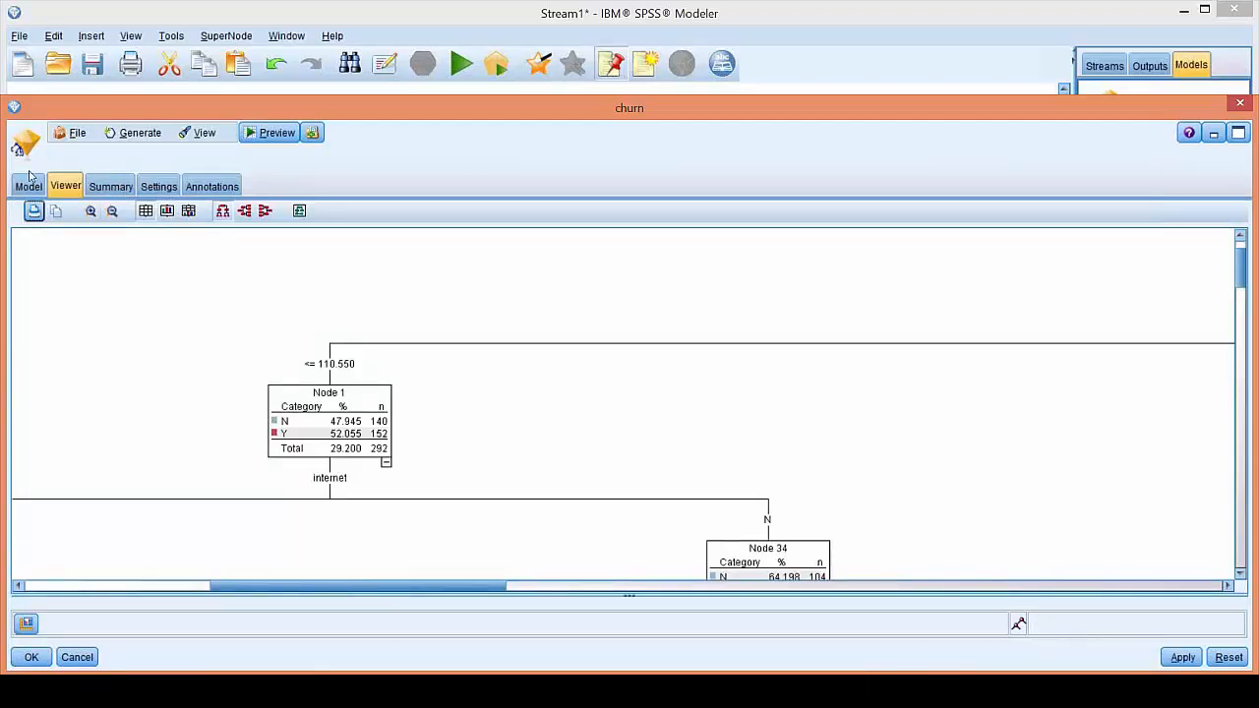
click(111, 211)
click(111, 212)
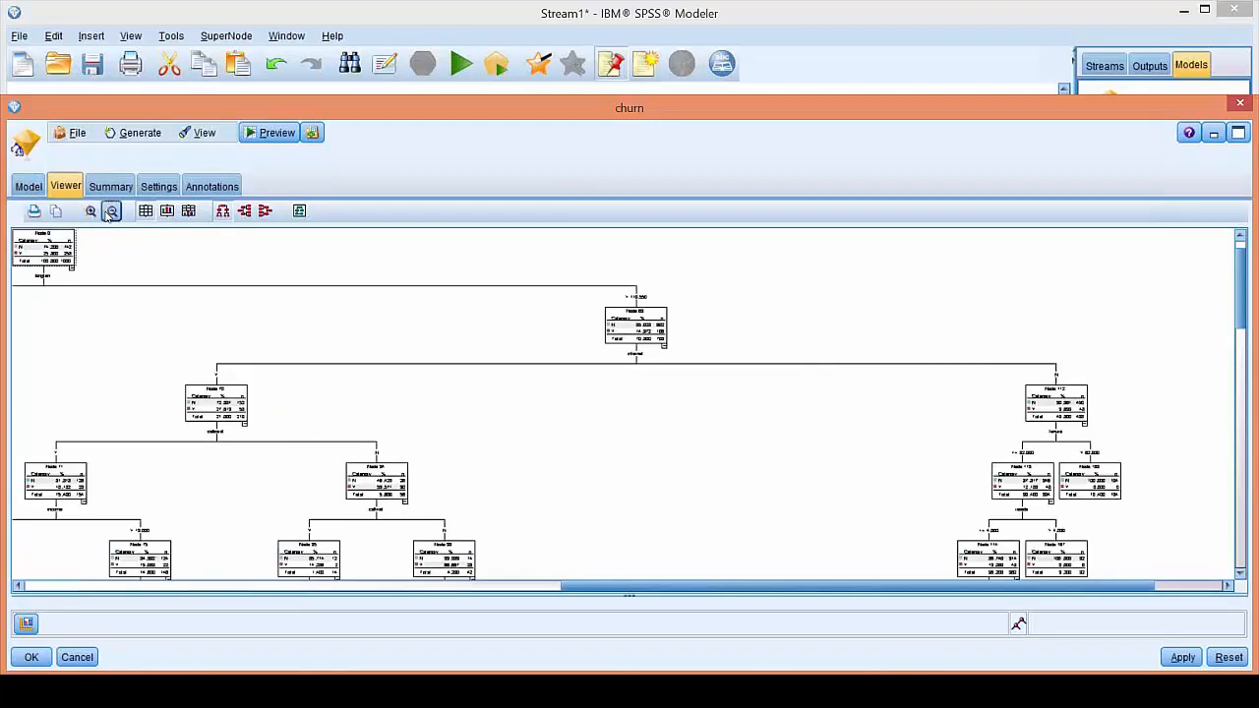
click(112, 212)
click(110, 213)
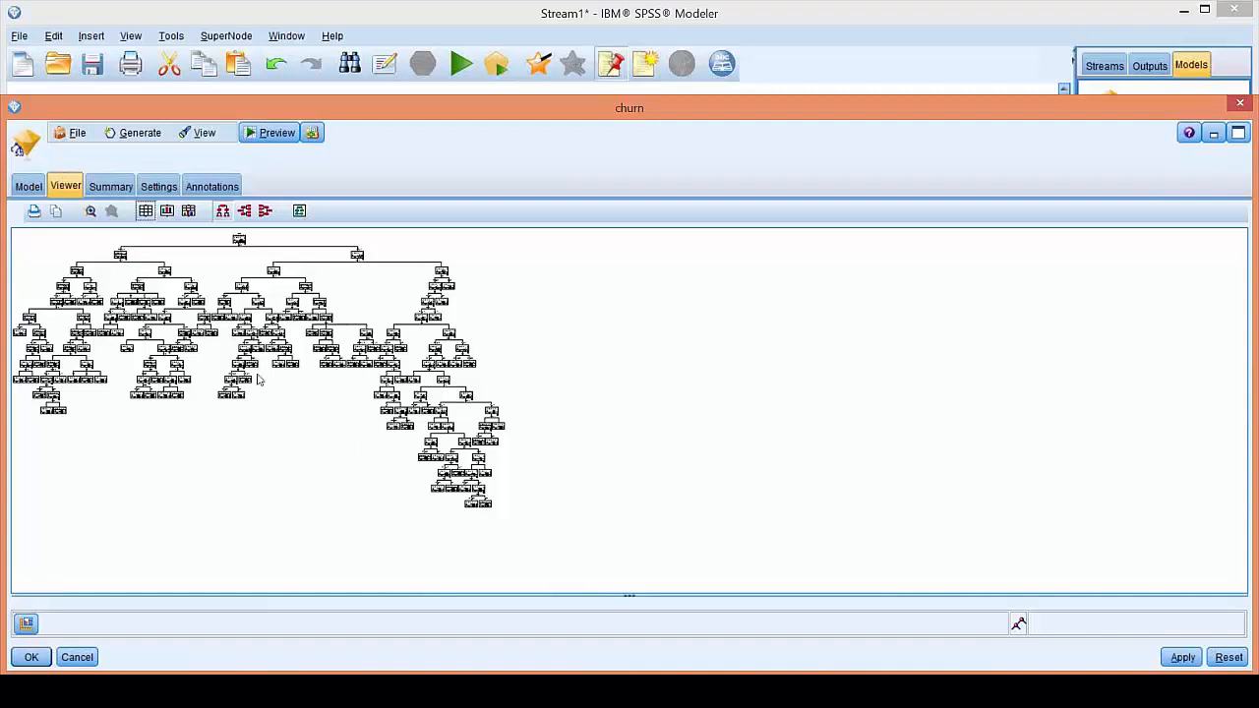
click(89, 212)
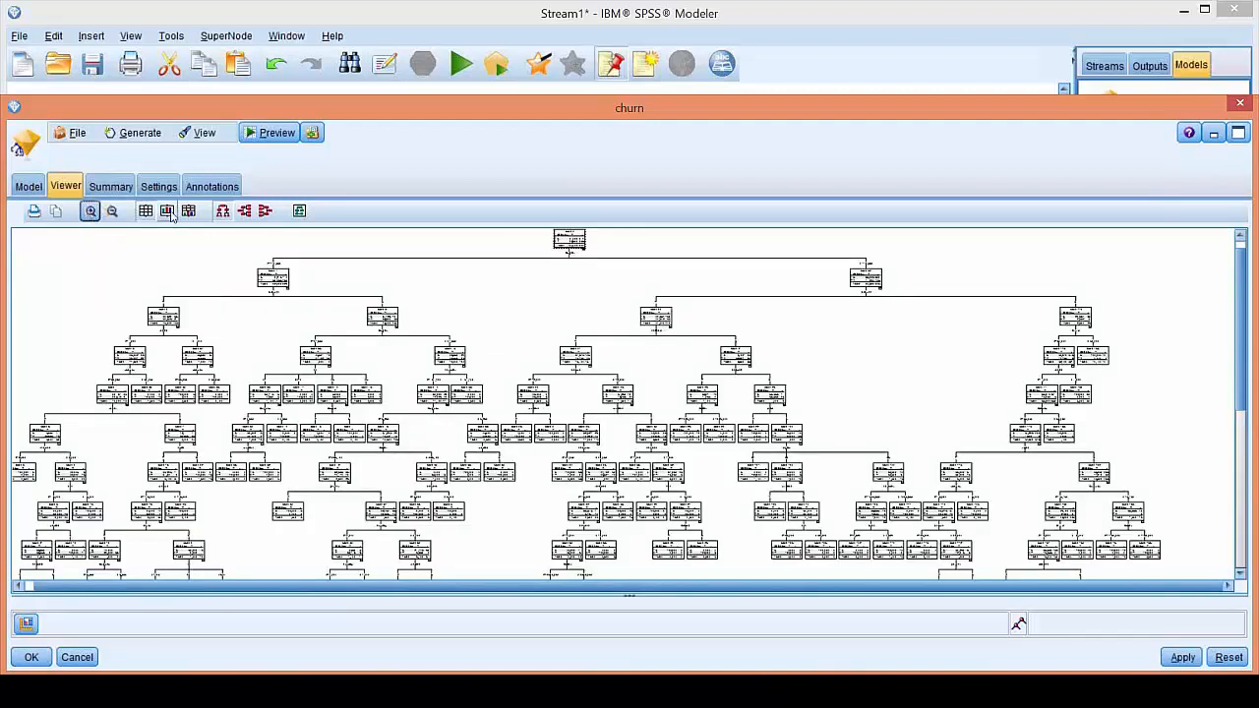
click(1240, 103)
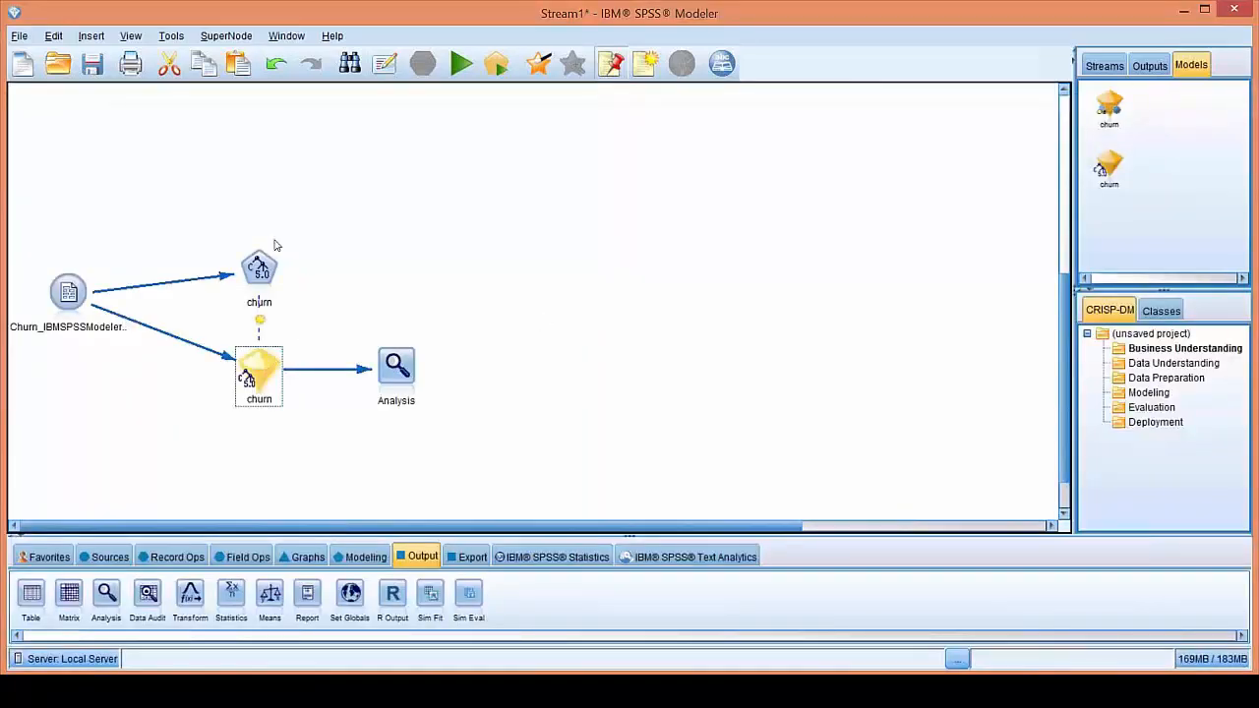
Delete the C5.0 churn modeling node and its generated nugget from the stream.
click(256, 283)
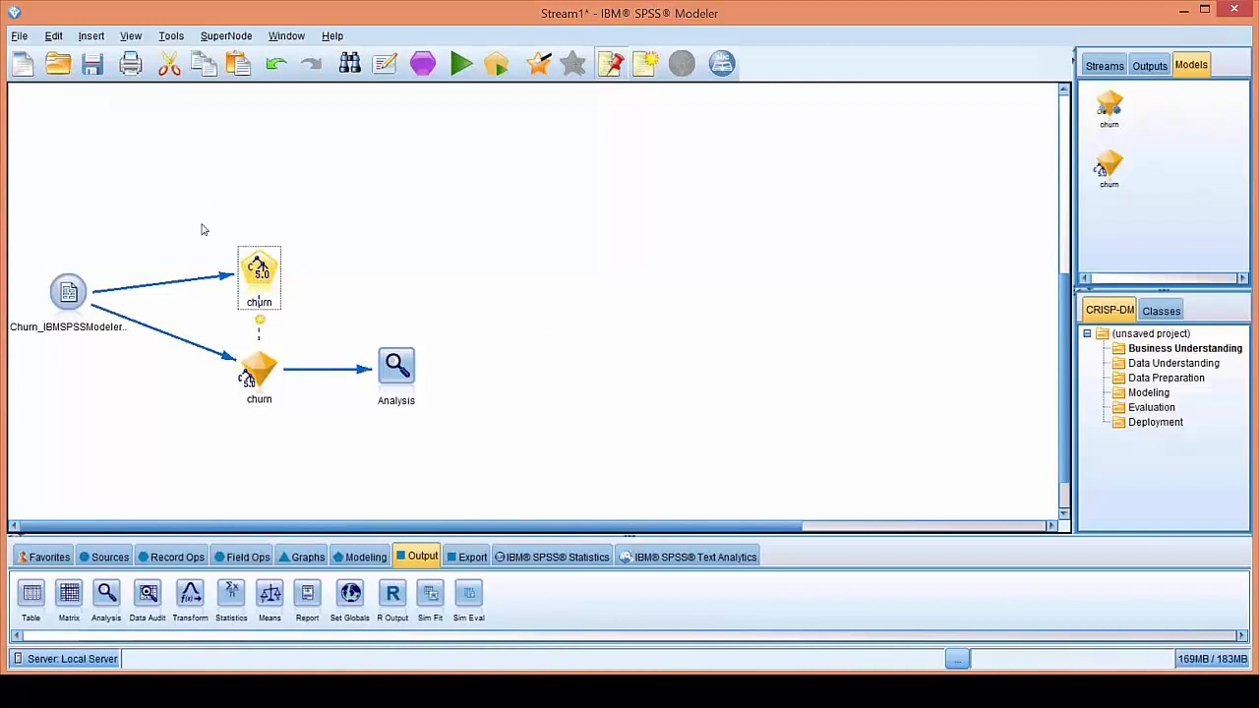
drag(206, 211, 320, 422)
key(Delete)
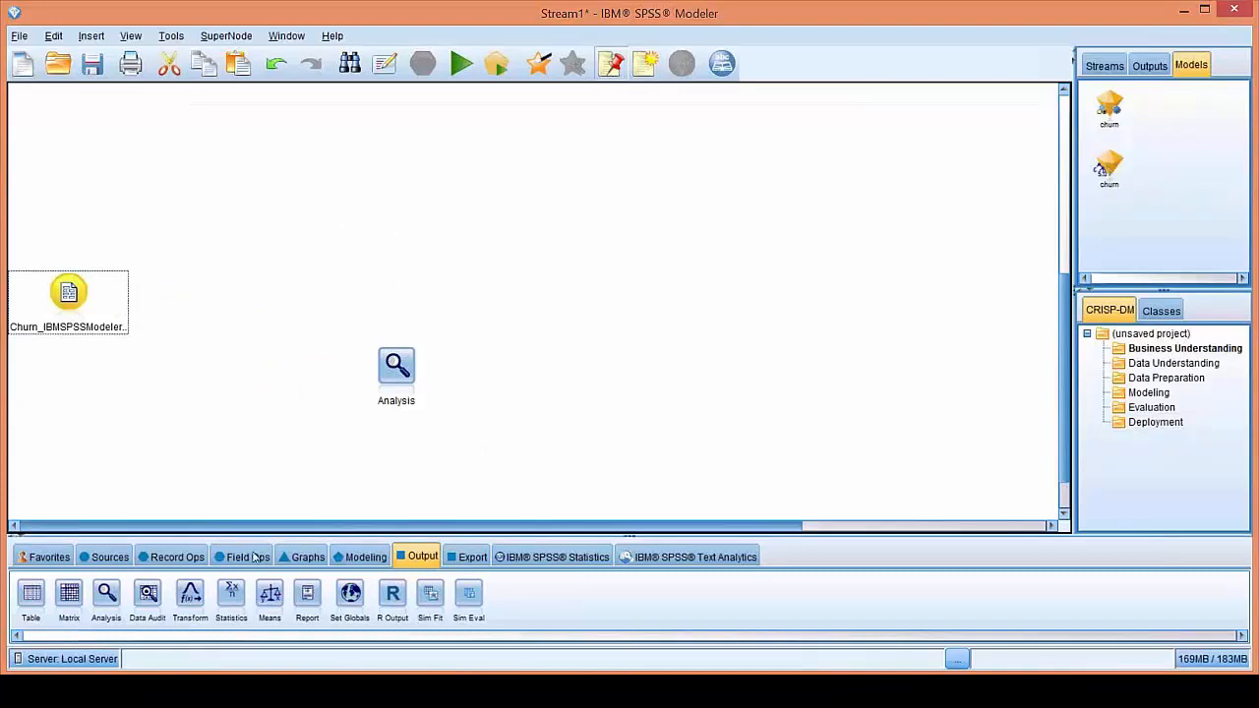
Add a Logistic modeling node to the stream and connect the churn CSV source node to it.
click(359, 557)
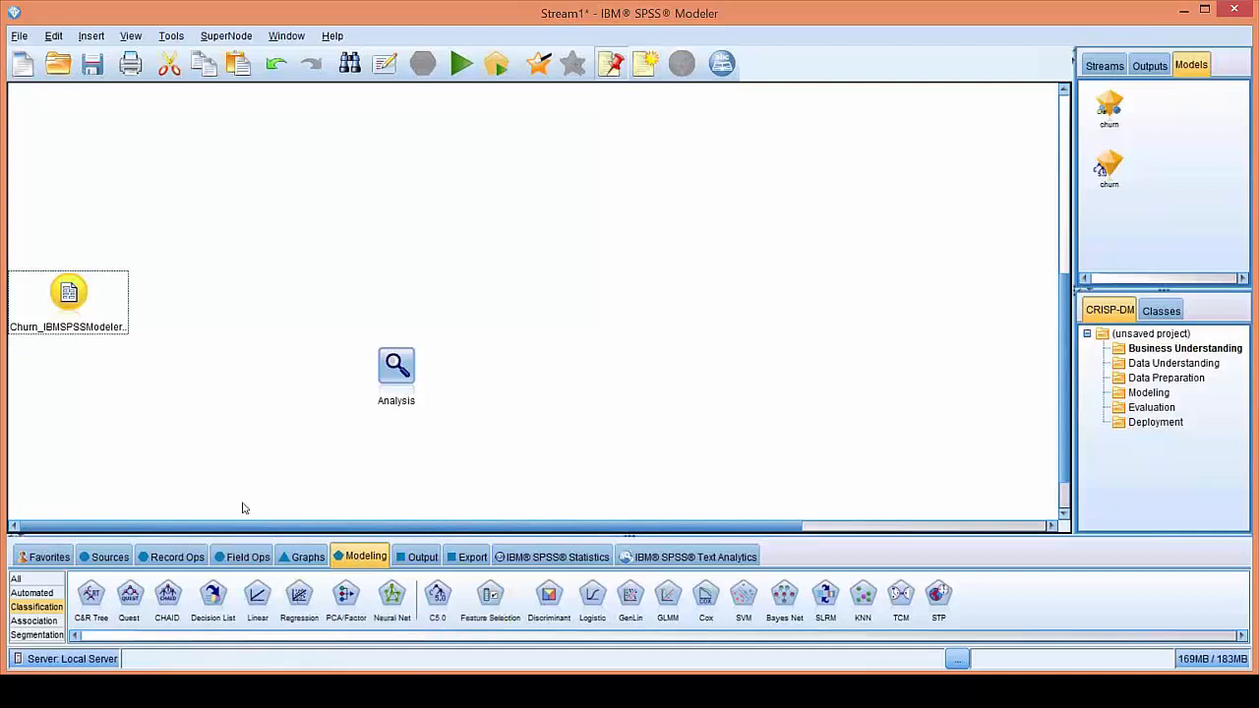
click(594, 598)
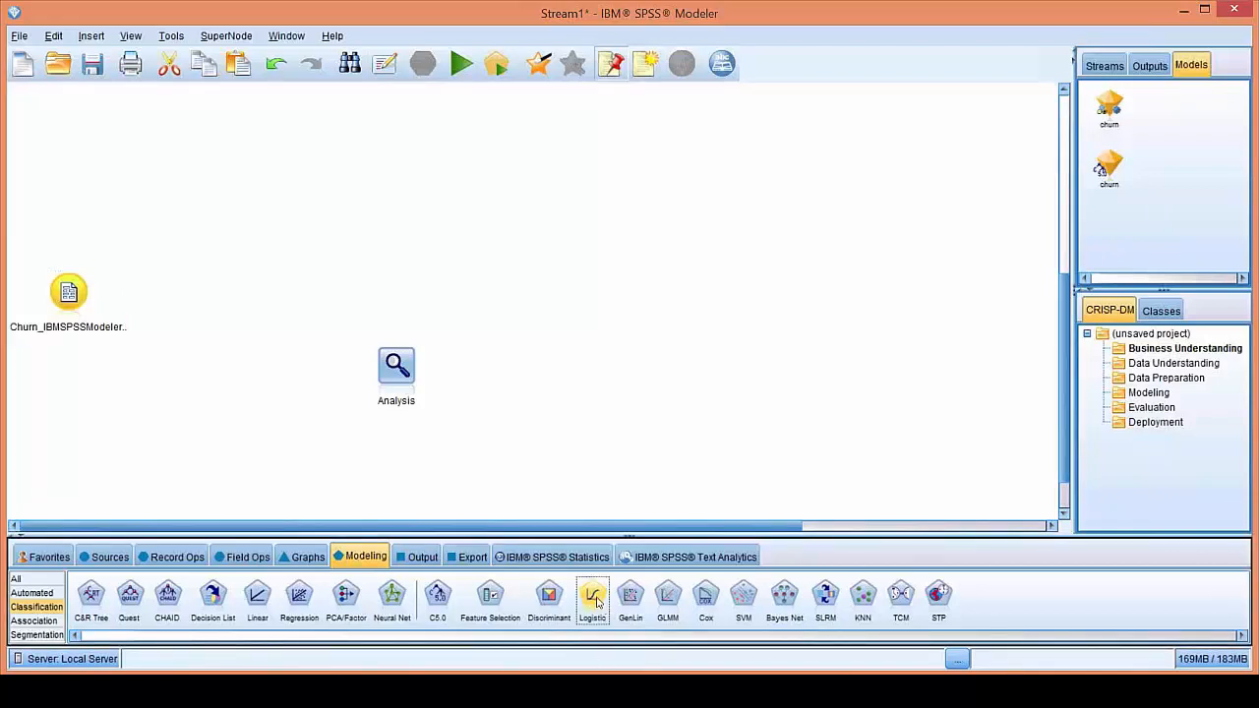
click(248, 271)
click(67, 299)
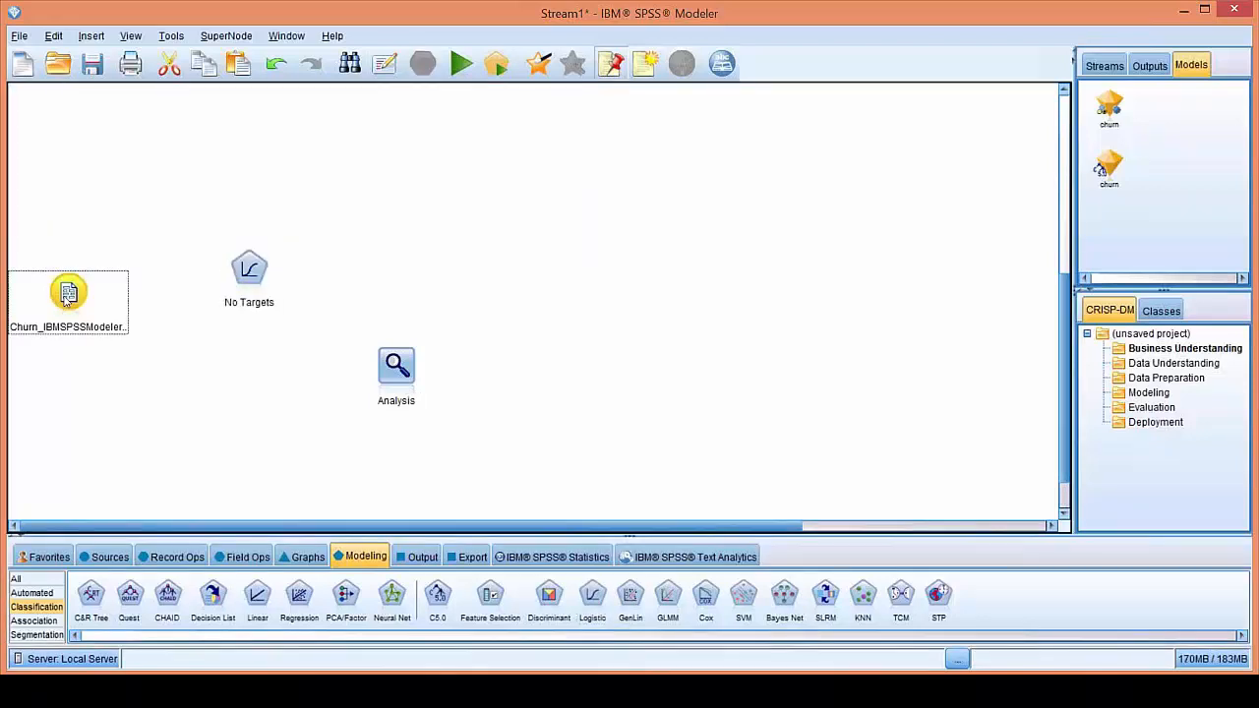
drag(67, 299, 249, 261)
key(alt+f)
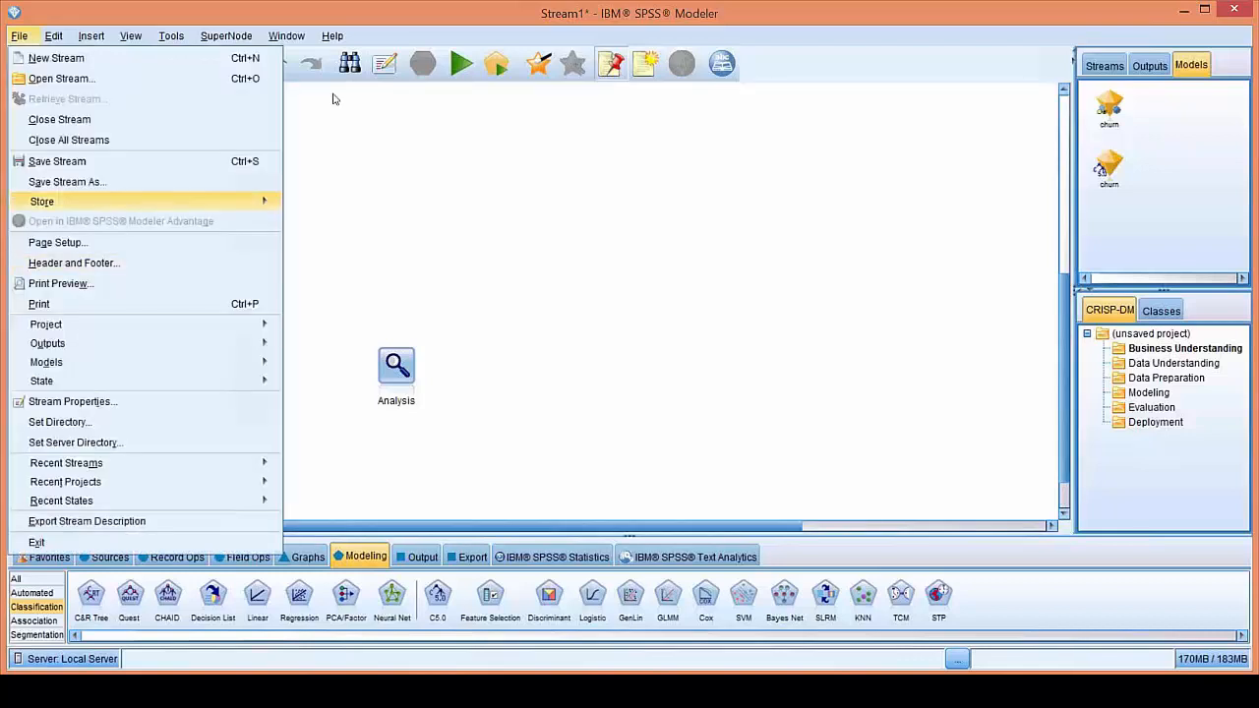
key(Escape)
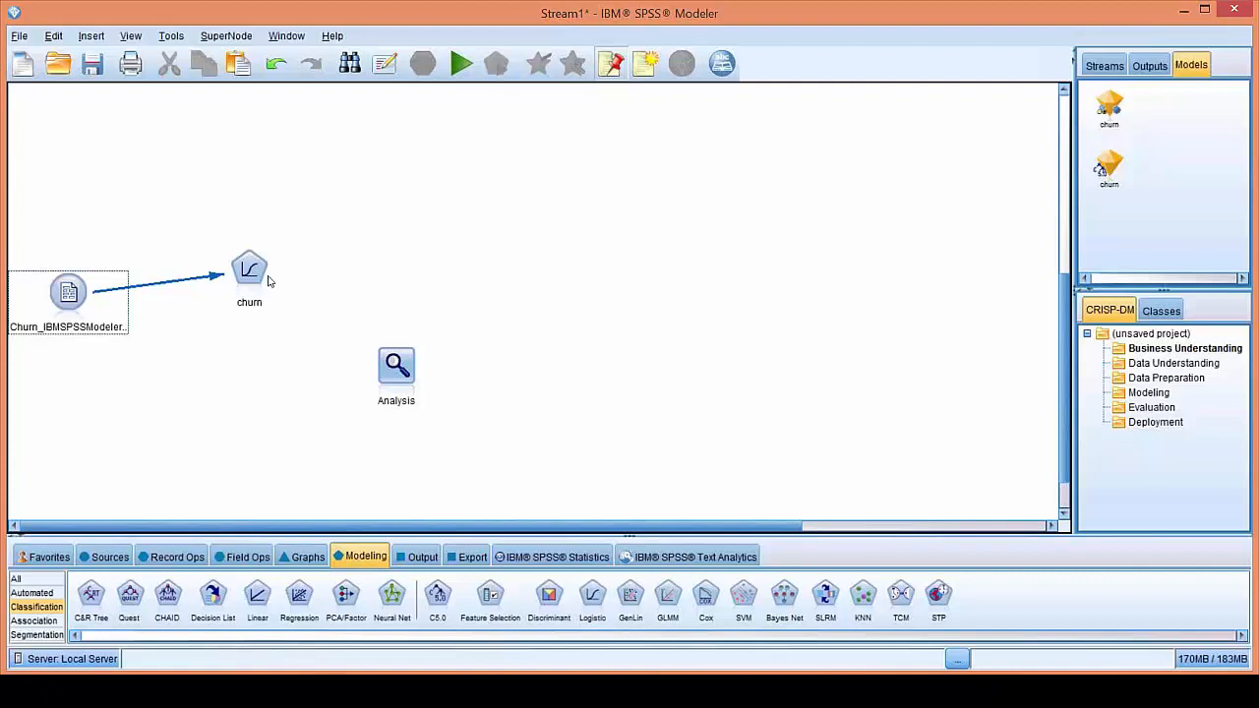
Review the Logistic churn node's model settings and run it with the Multinomial procedure and the Enter method.
click(252, 273)
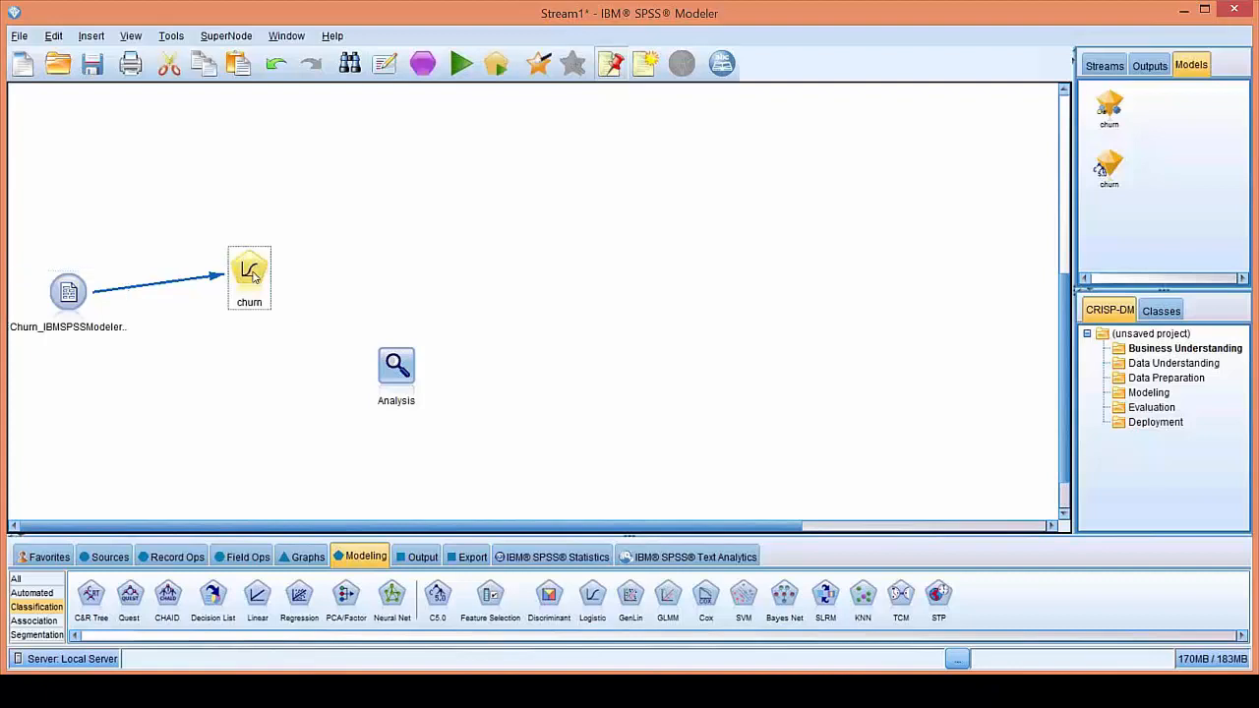
double_click(252, 273)
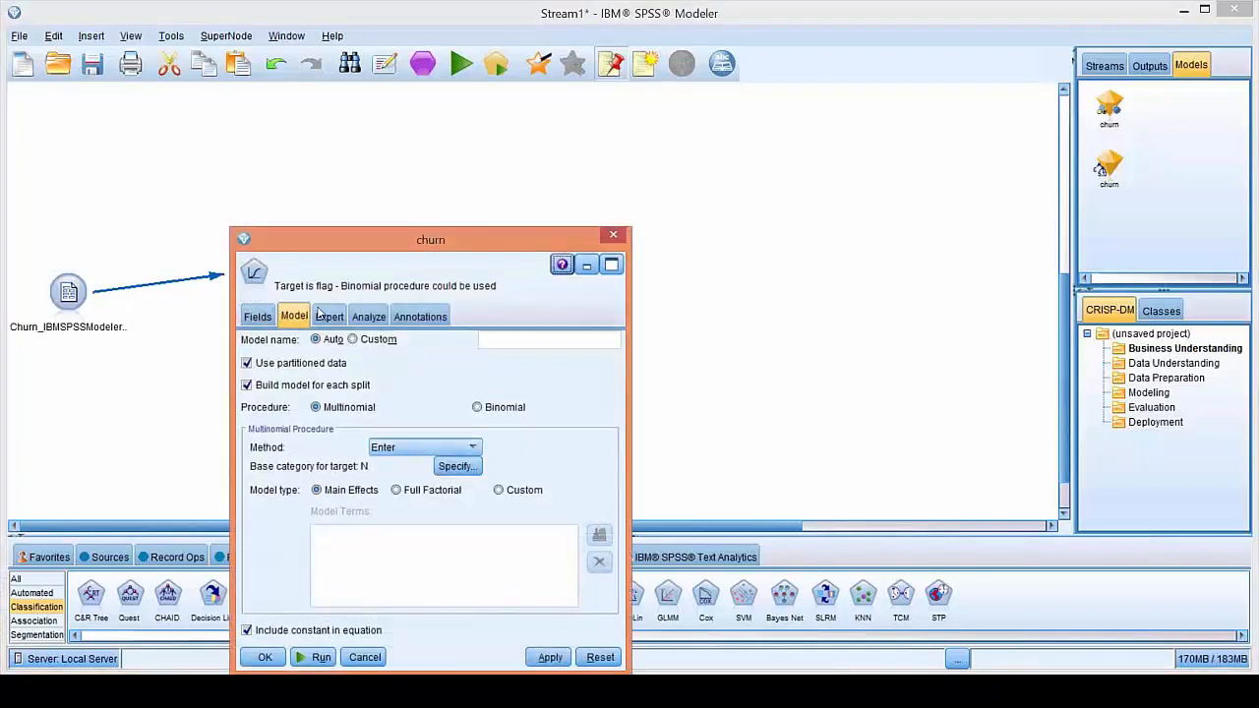
drag(396, 178, 445, 136)
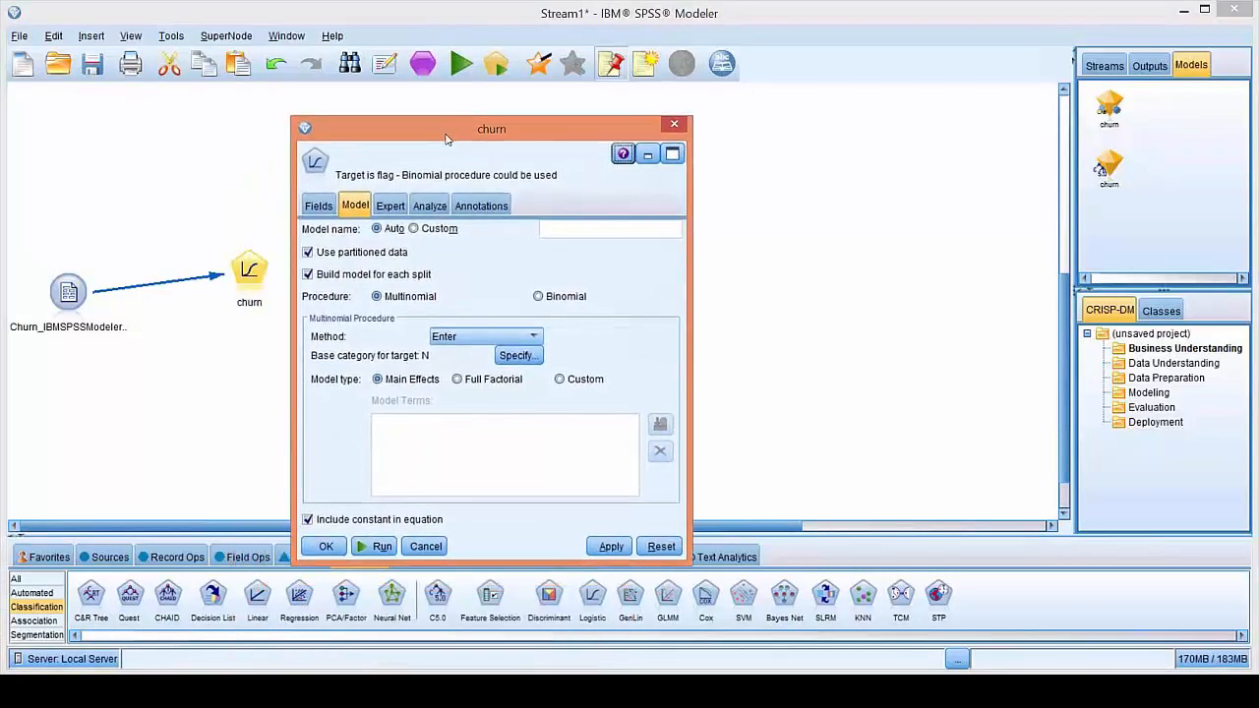
click(536, 340)
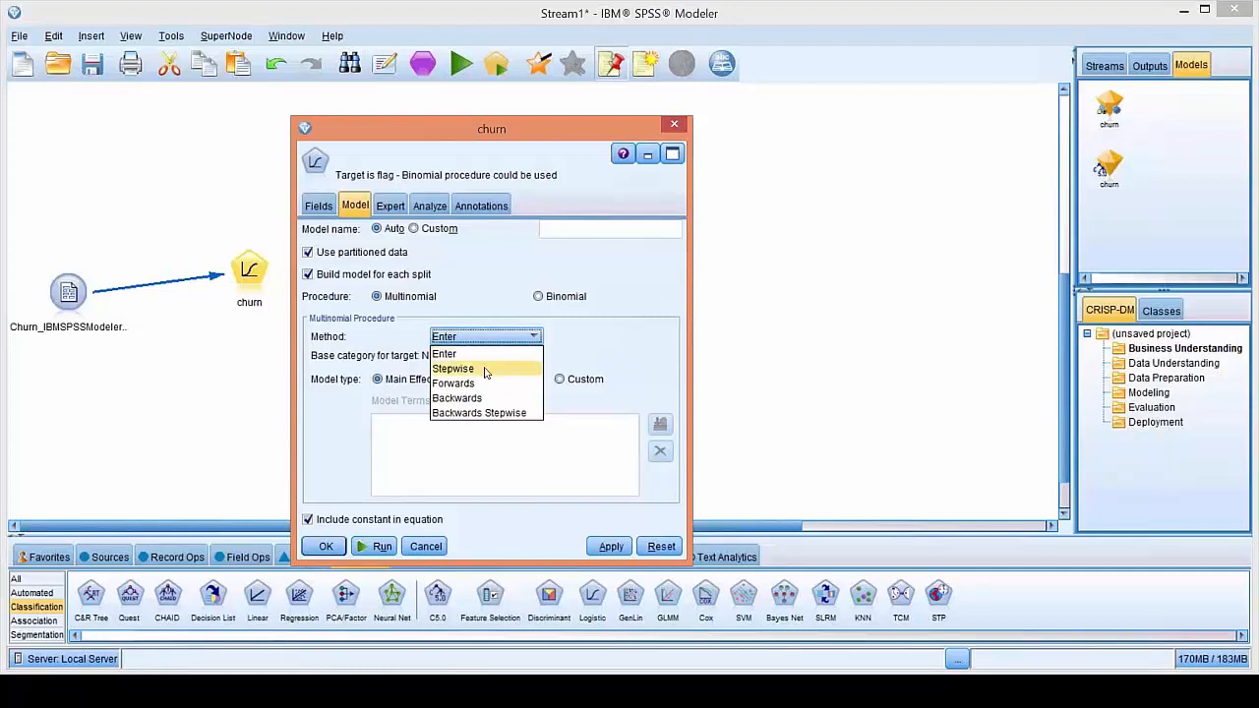
click(620, 354)
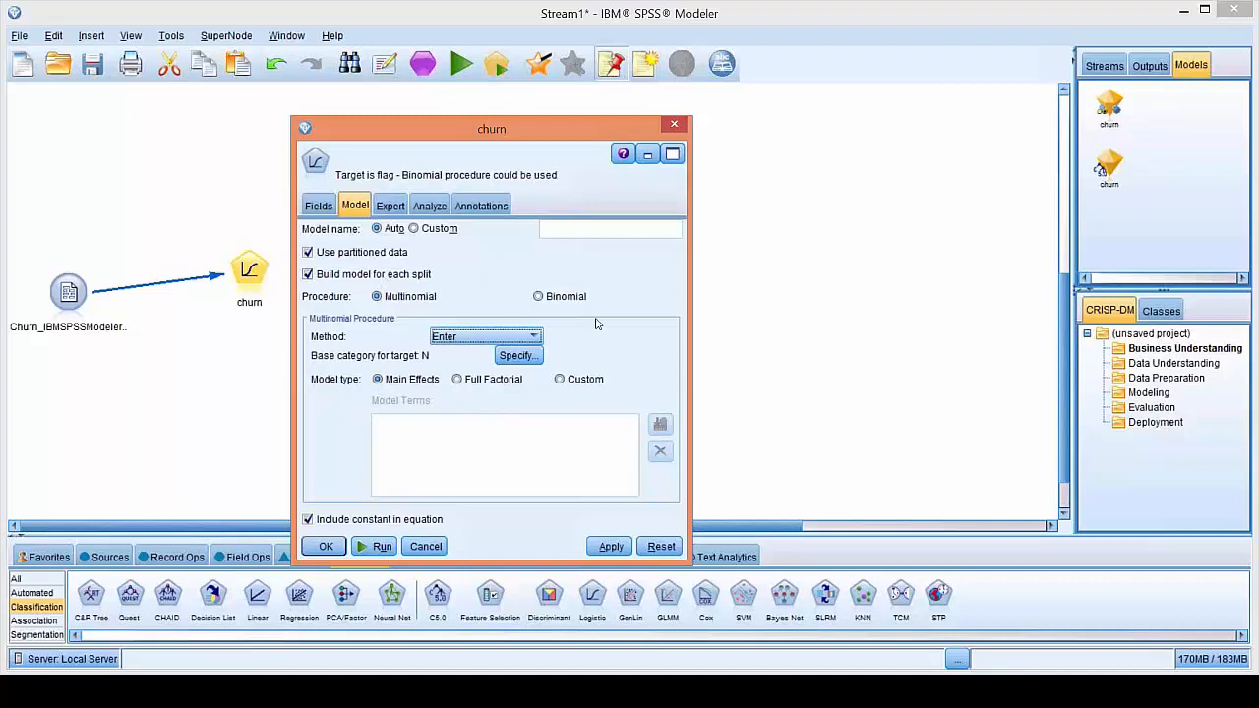
click(380, 551)
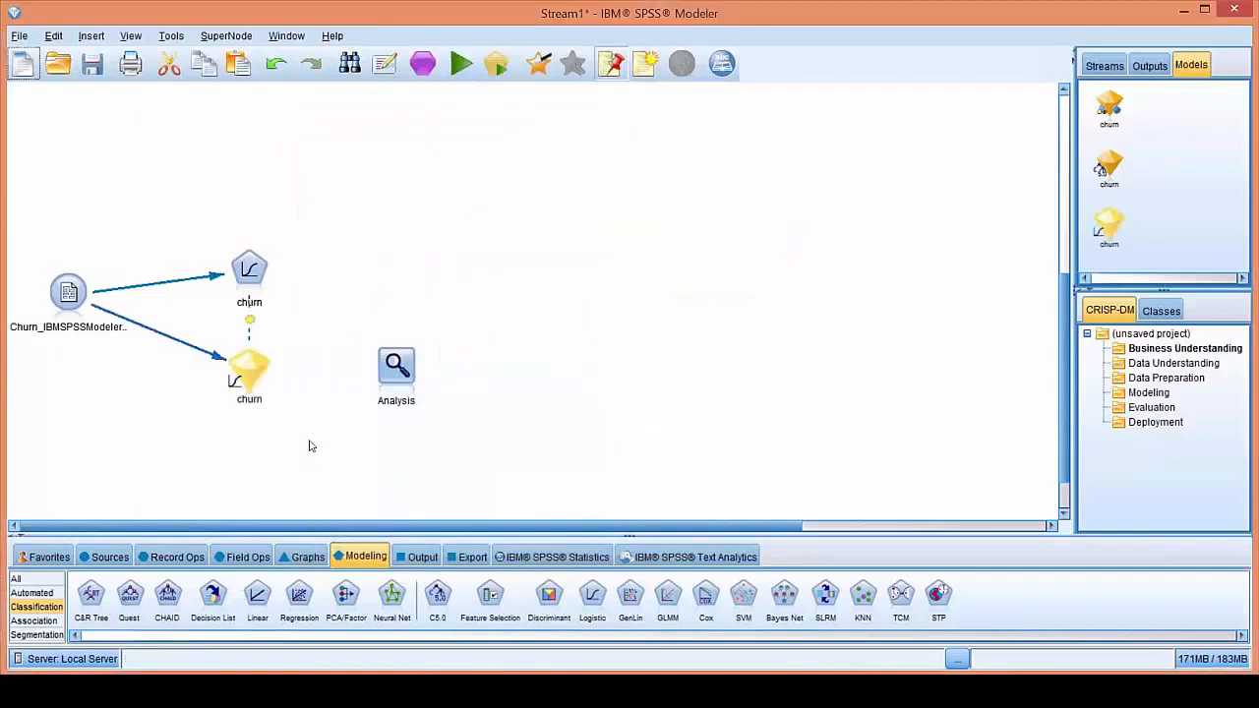
Connect the generated logistic churn nugget to the Analysis node.
click(256, 377)
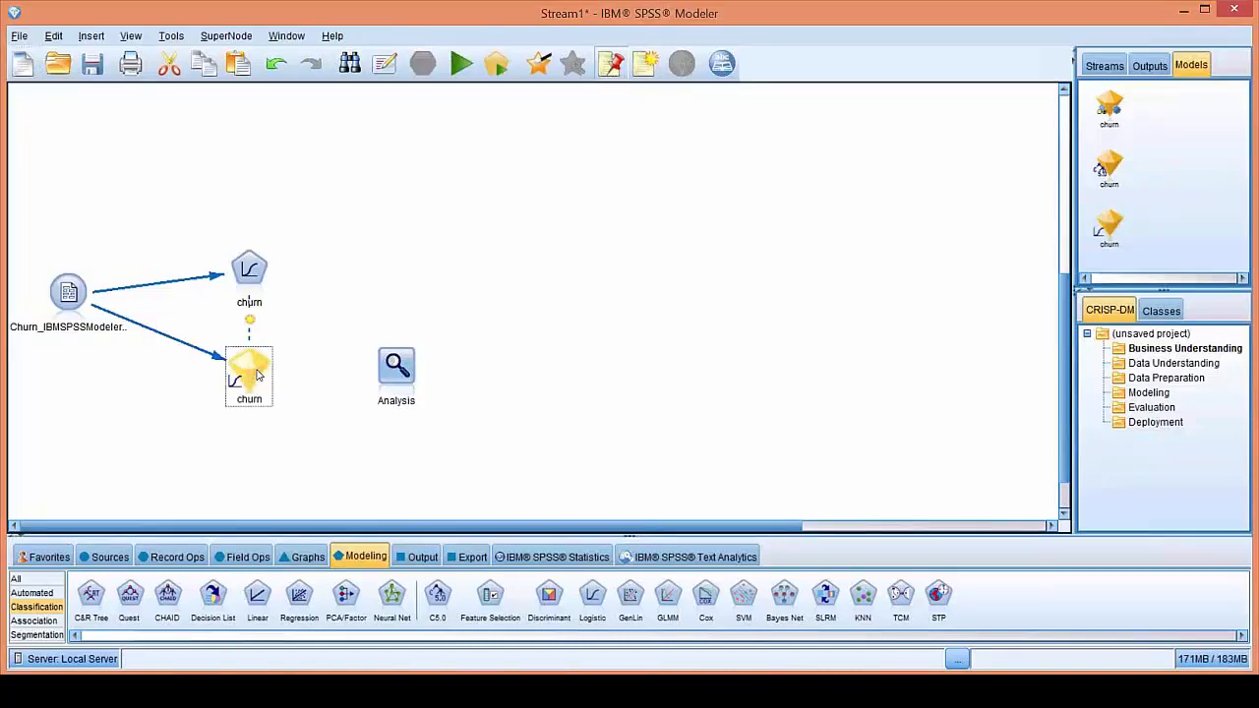
right_click(257, 373)
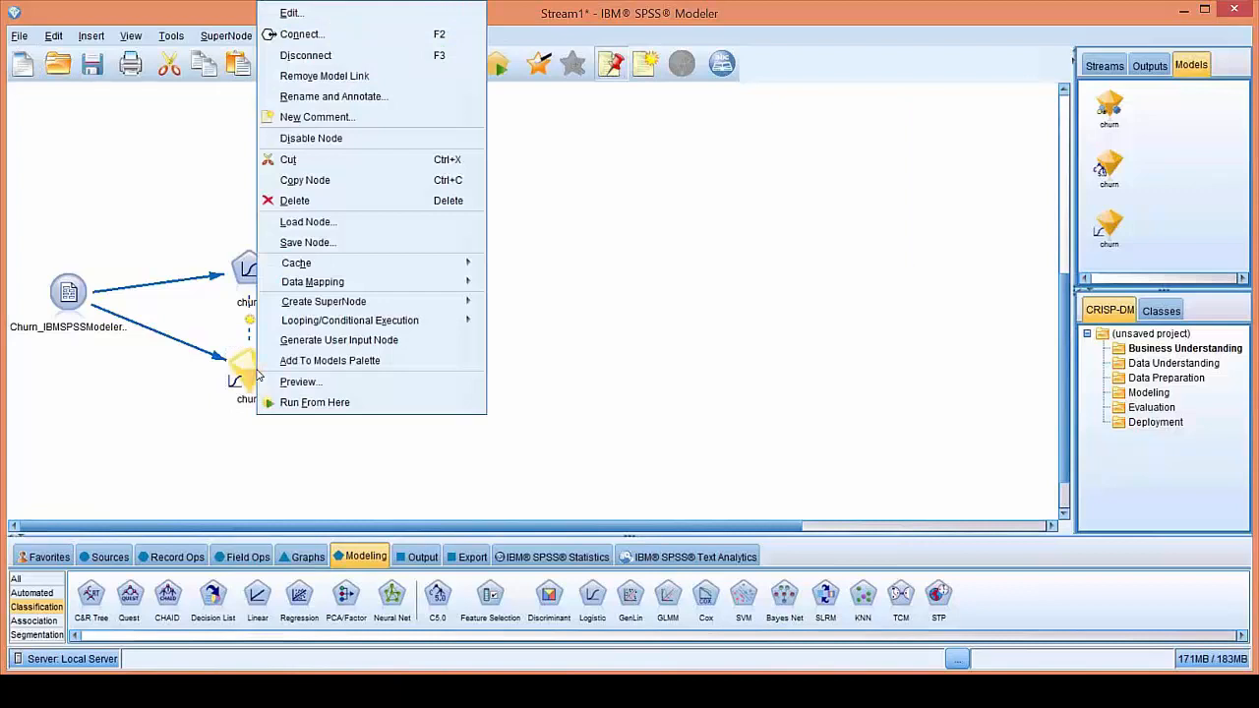
click(313, 38)
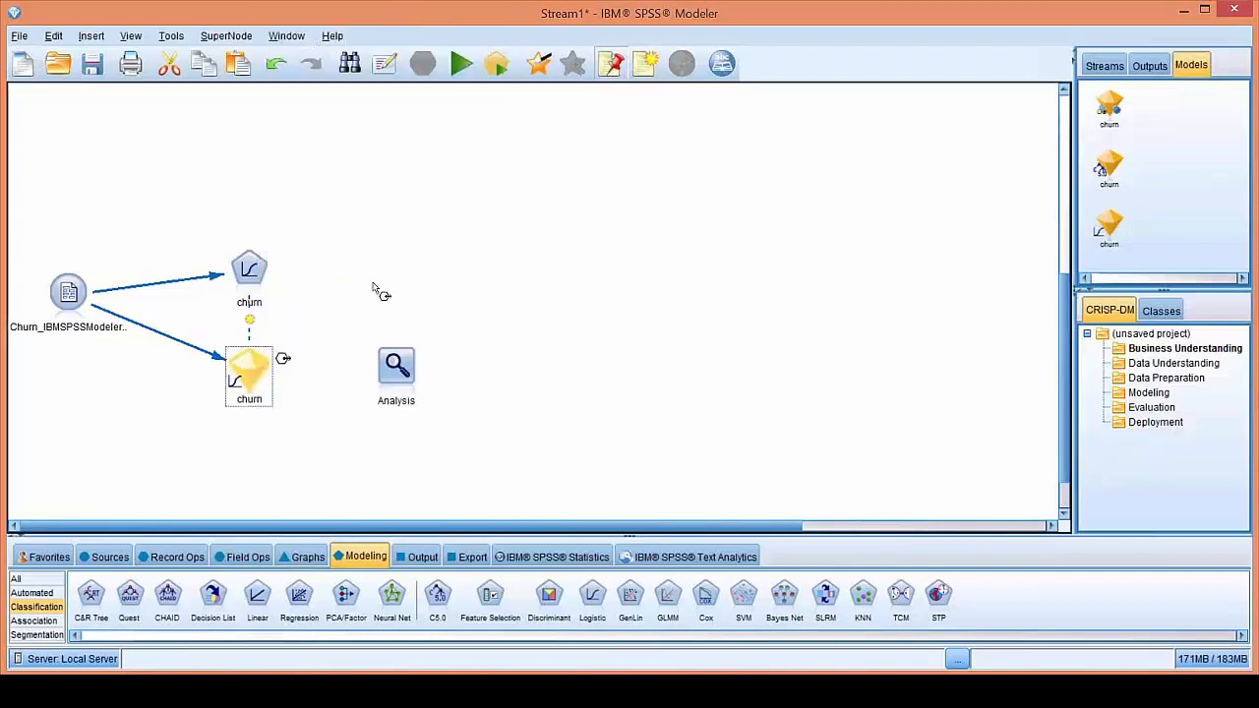
click(397, 370)
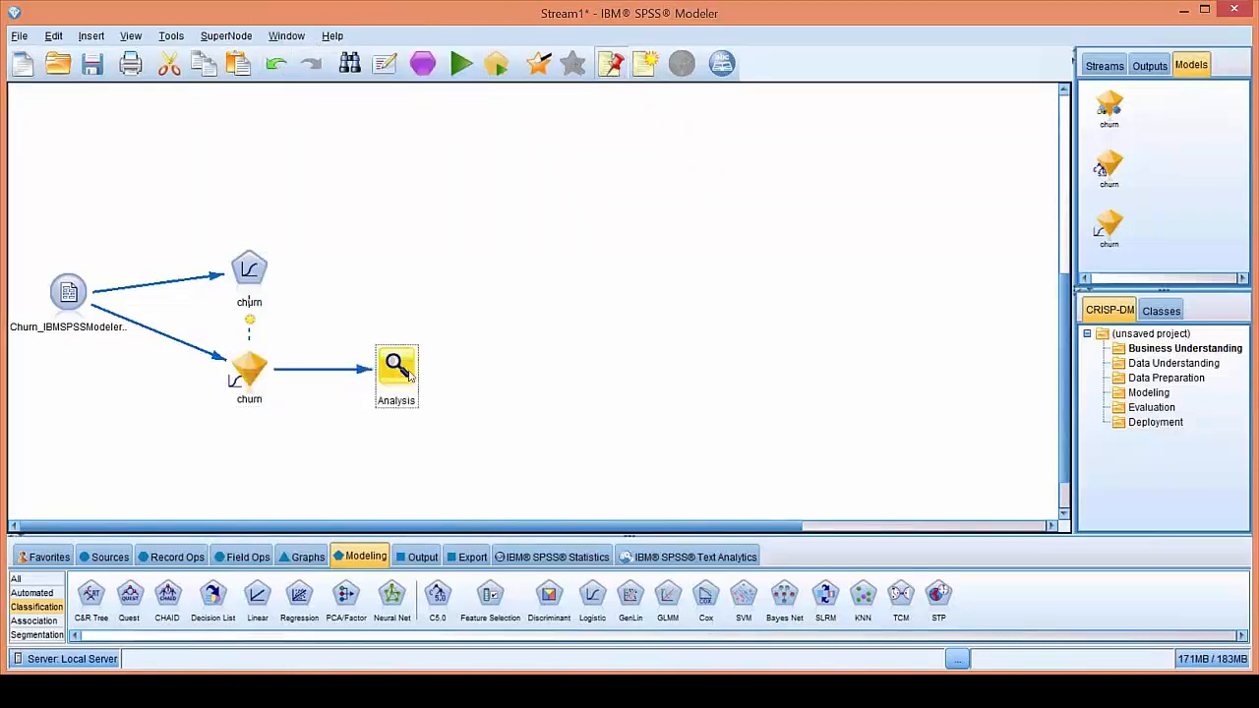
Run the Analysis node, review the logistic model's accuracy, coincidence matrix and evaluation metrics, and close the output.
right_click(398, 371)
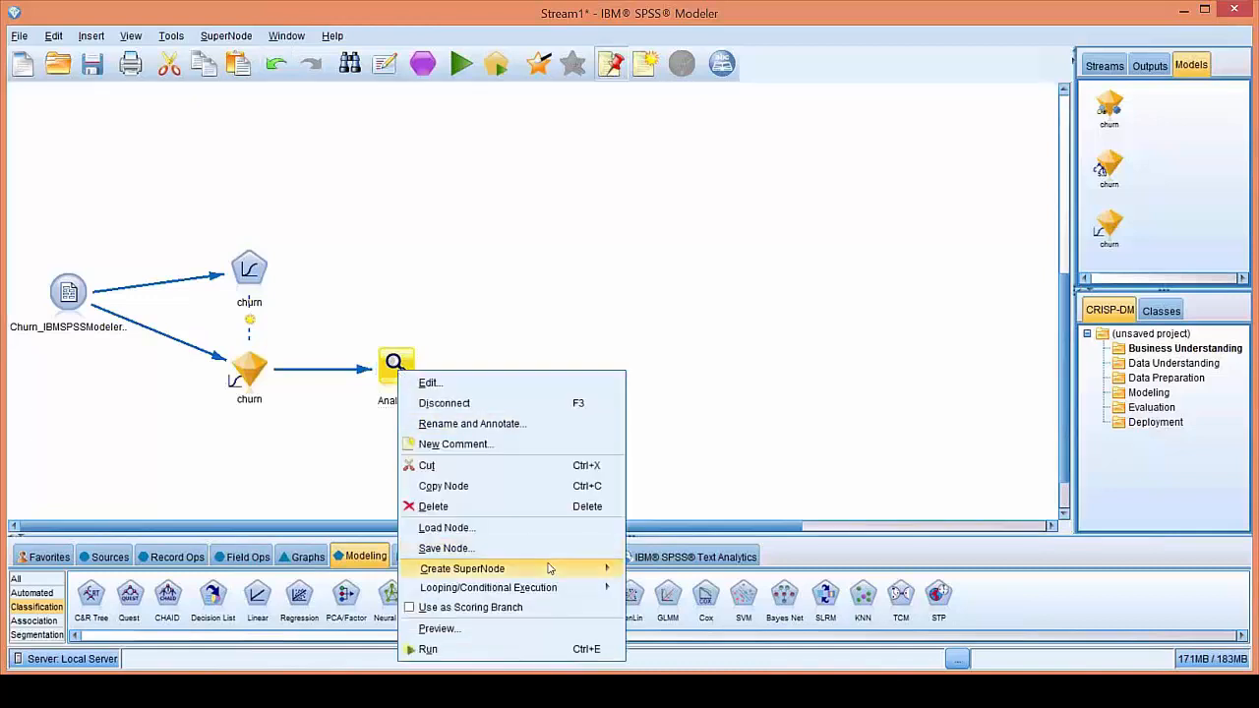
click(508, 651)
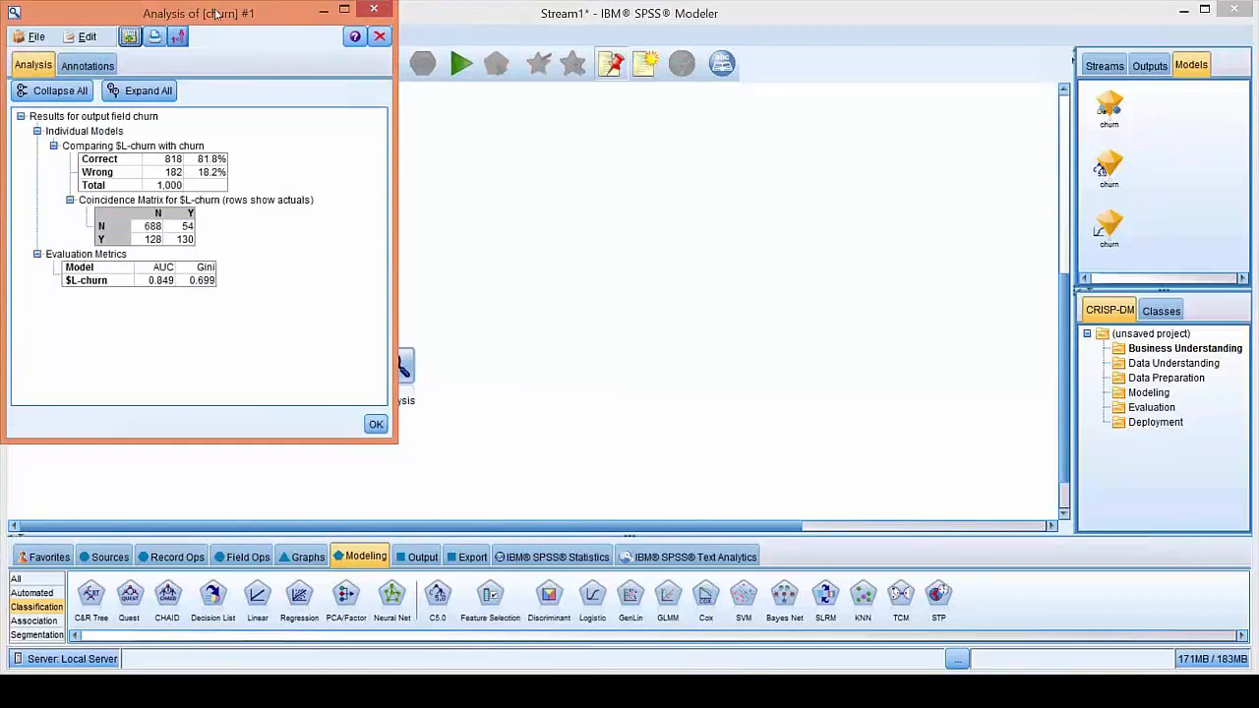
drag(216, 13, 400, 53)
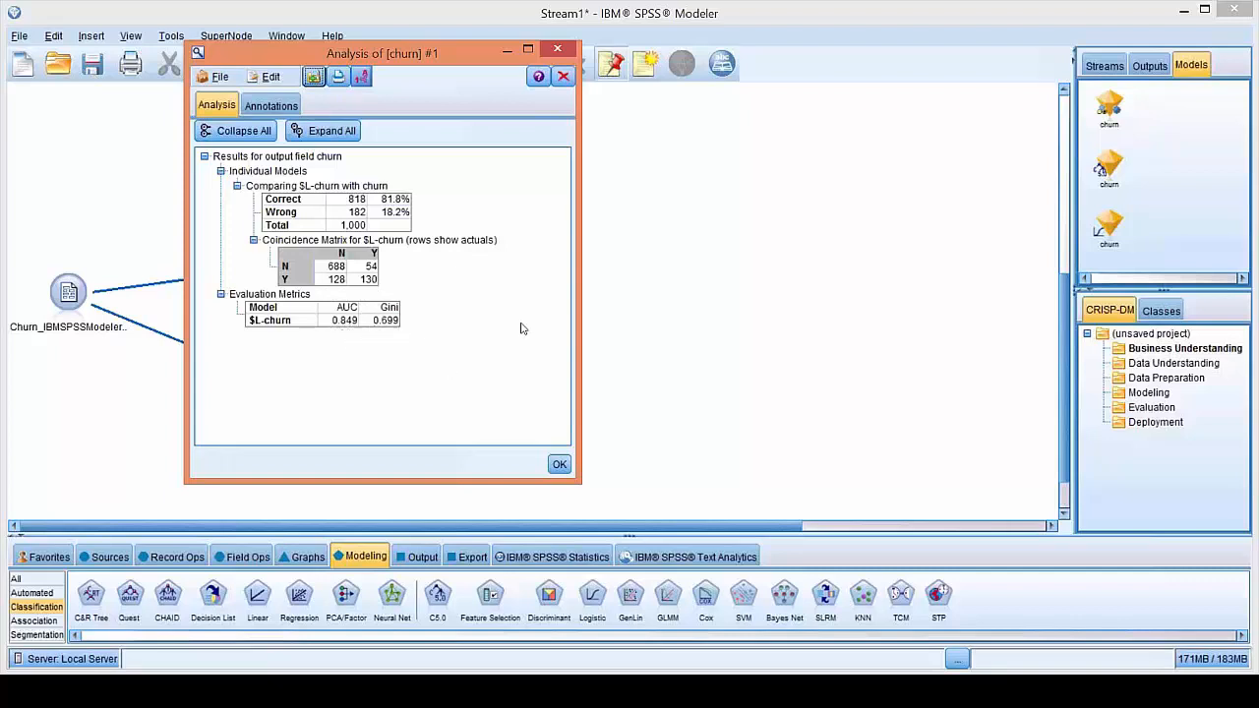
click(557, 51)
Open the logistic churn nugget, expand the equations for N and Y, examine all their coefficients, and close the nugget.
double_click(247, 371)
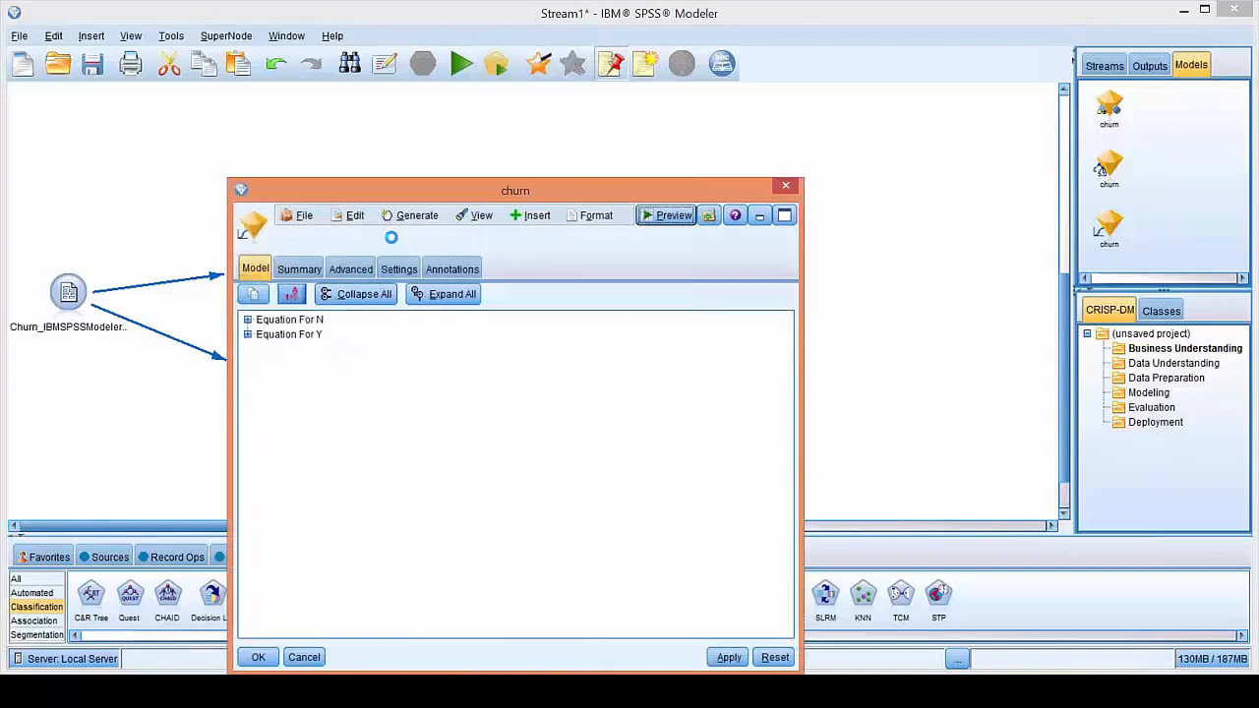
drag(421, 192, 337, 126)
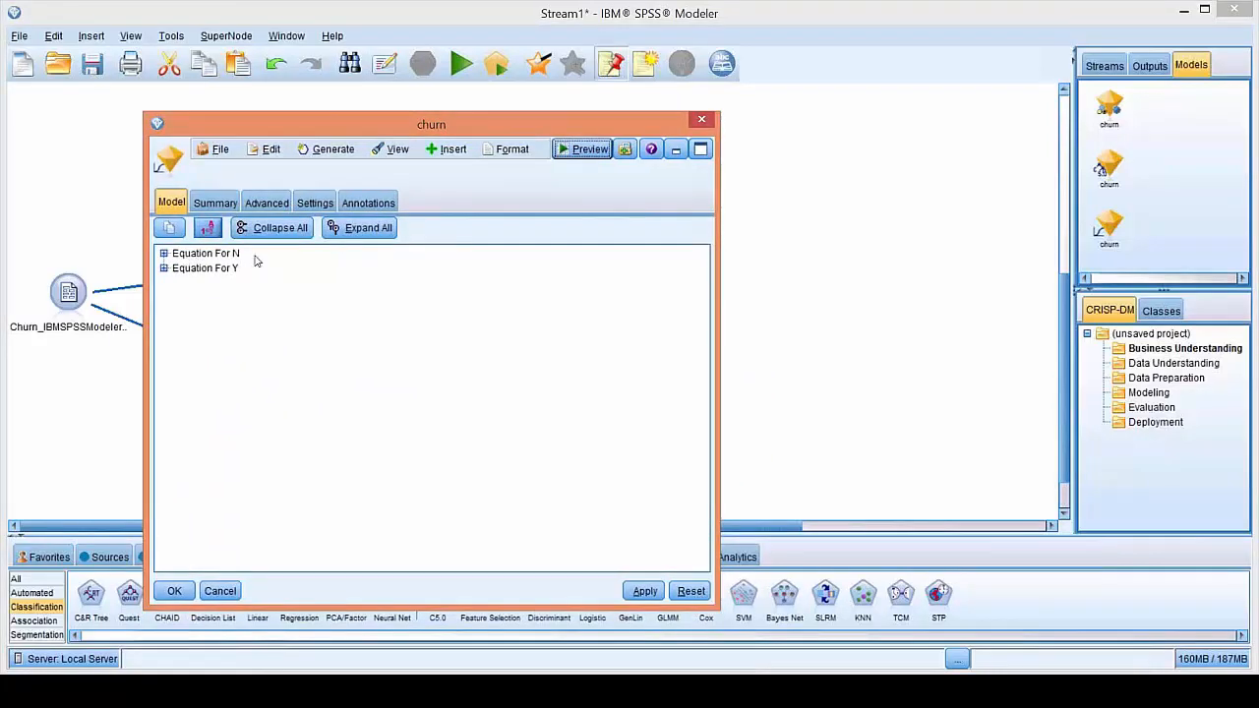
click(342, 234)
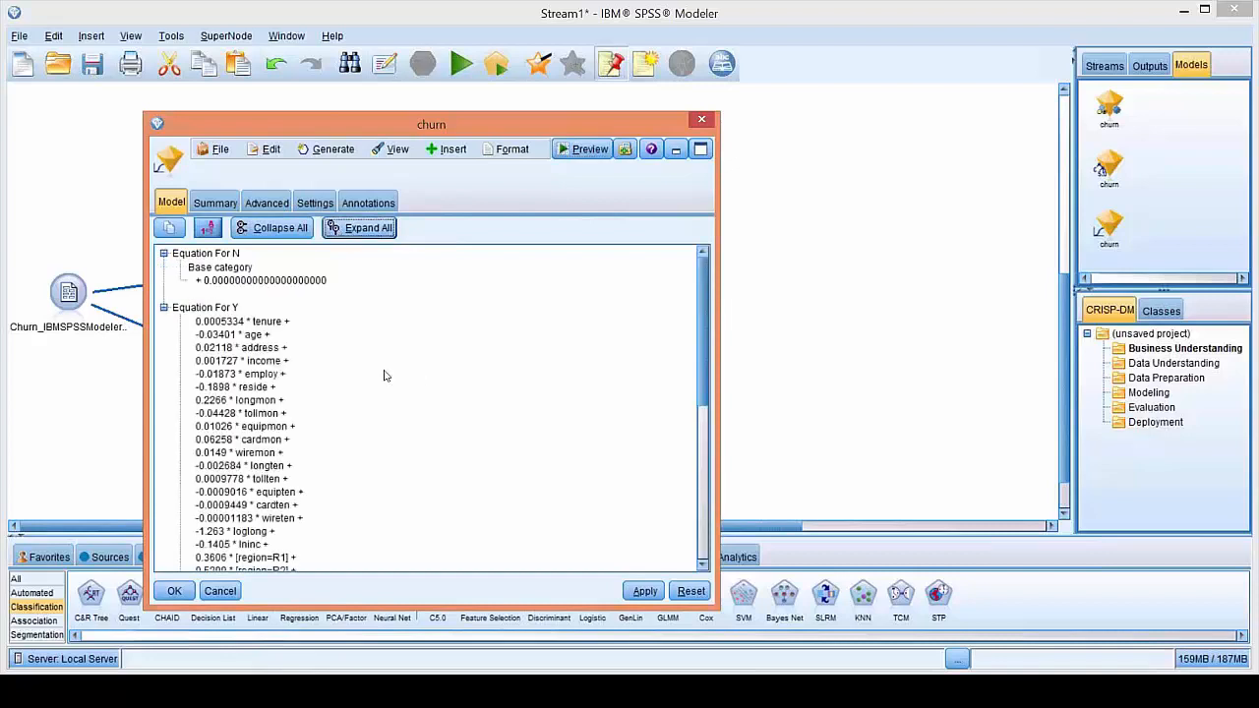
scroll(703, 346, down, 1)
drag(704, 347, 694, 298)
drag(701, 358, 709, 539)
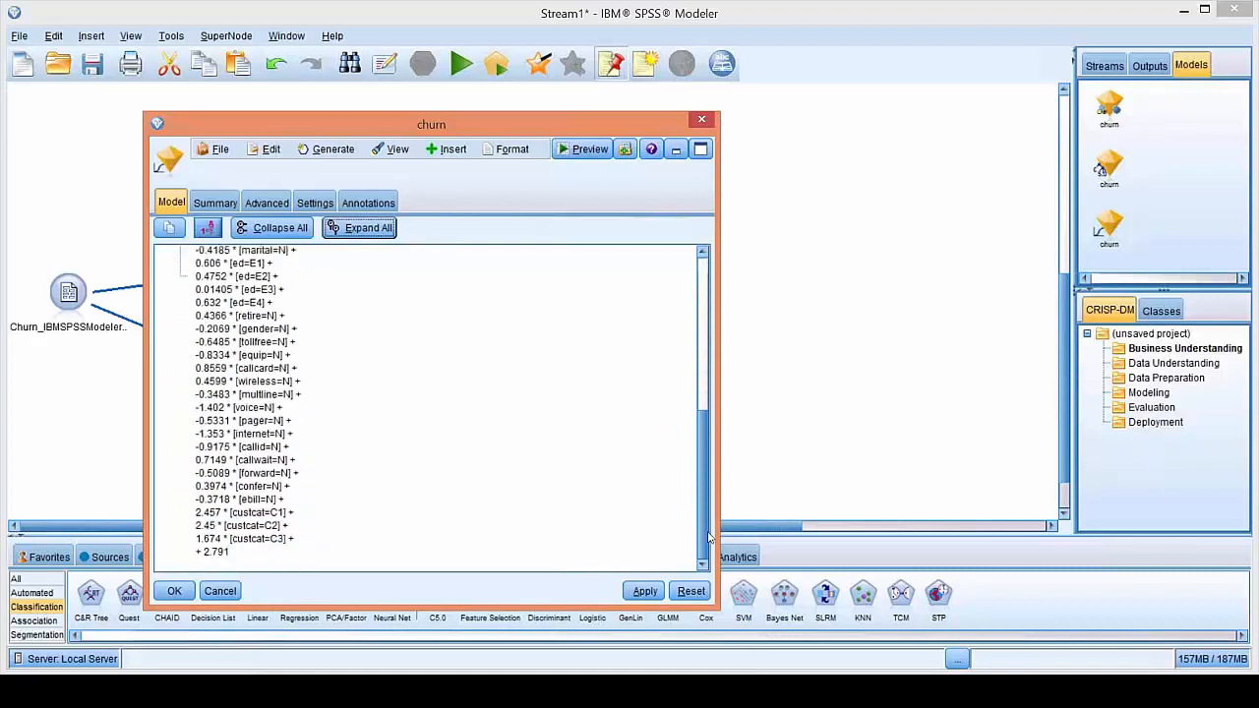
scroll(709, 515, up, 10)
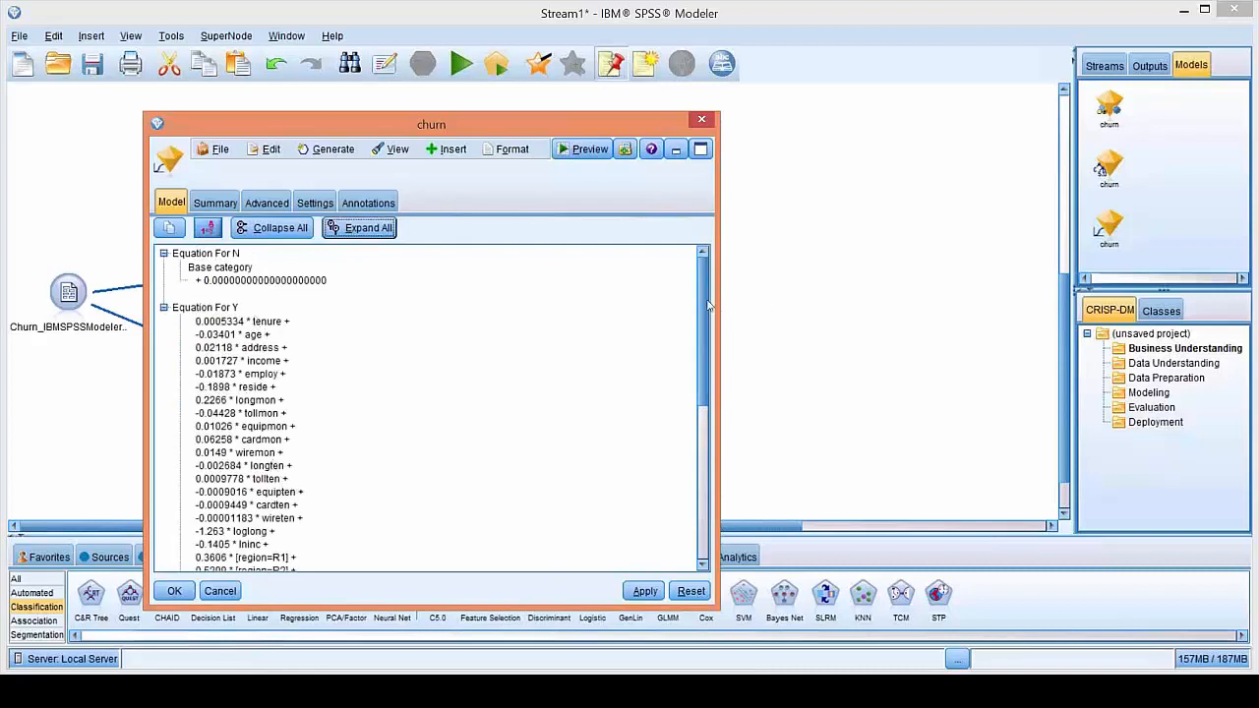
drag(702, 303, 708, 479)
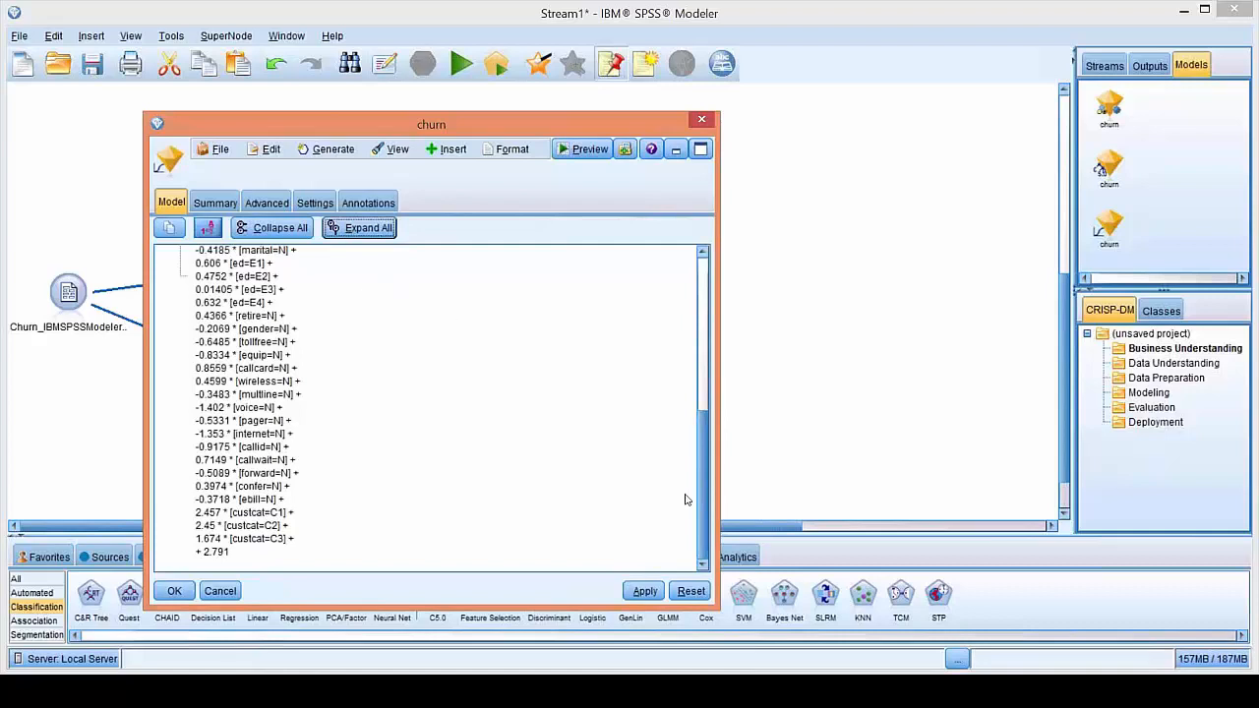
click(213, 594)
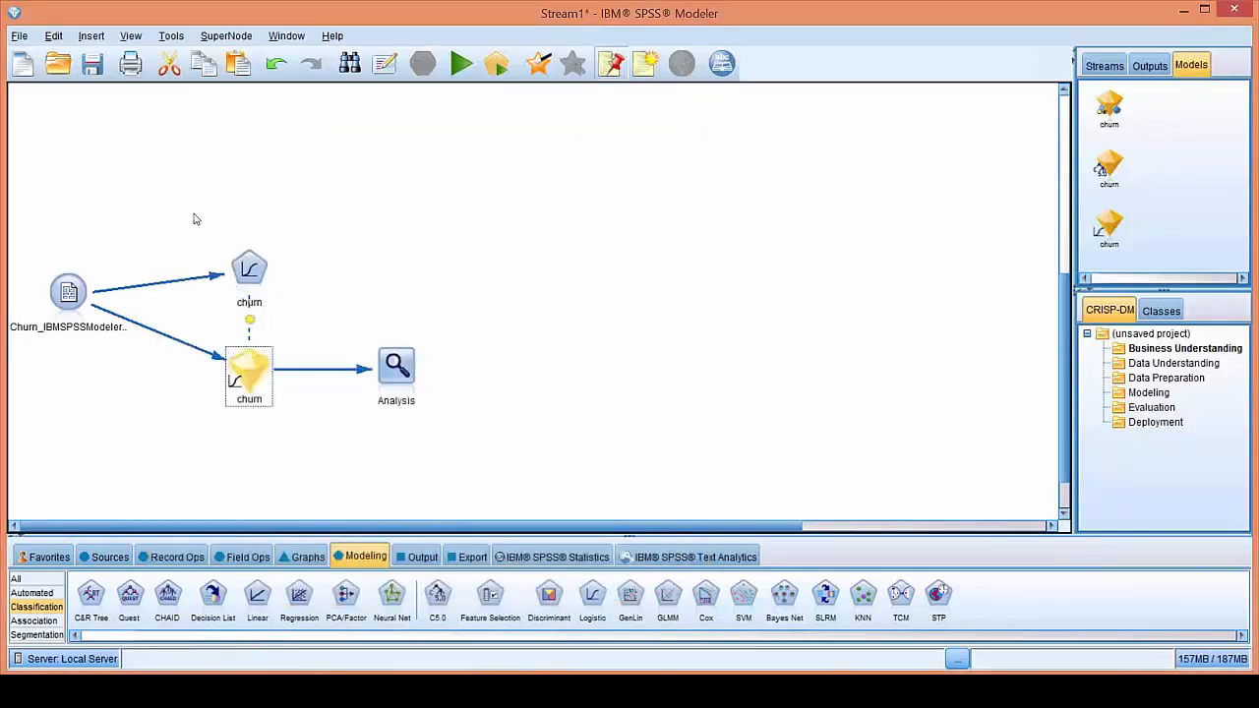
Replace the Logistic node and its nugget with a Neural Net modeling node connected to the churn CSV source node.
drag(194, 219, 302, 452)
key(Delete)
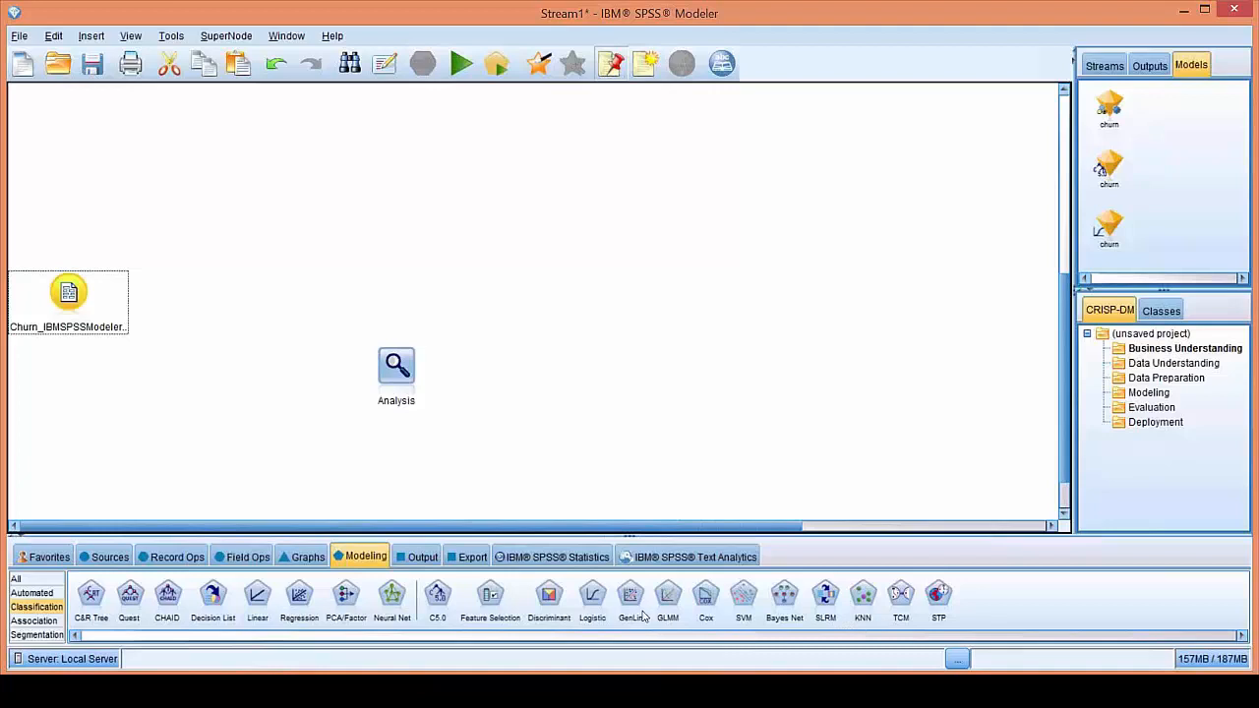
click(391, 596)
click(251, 286)
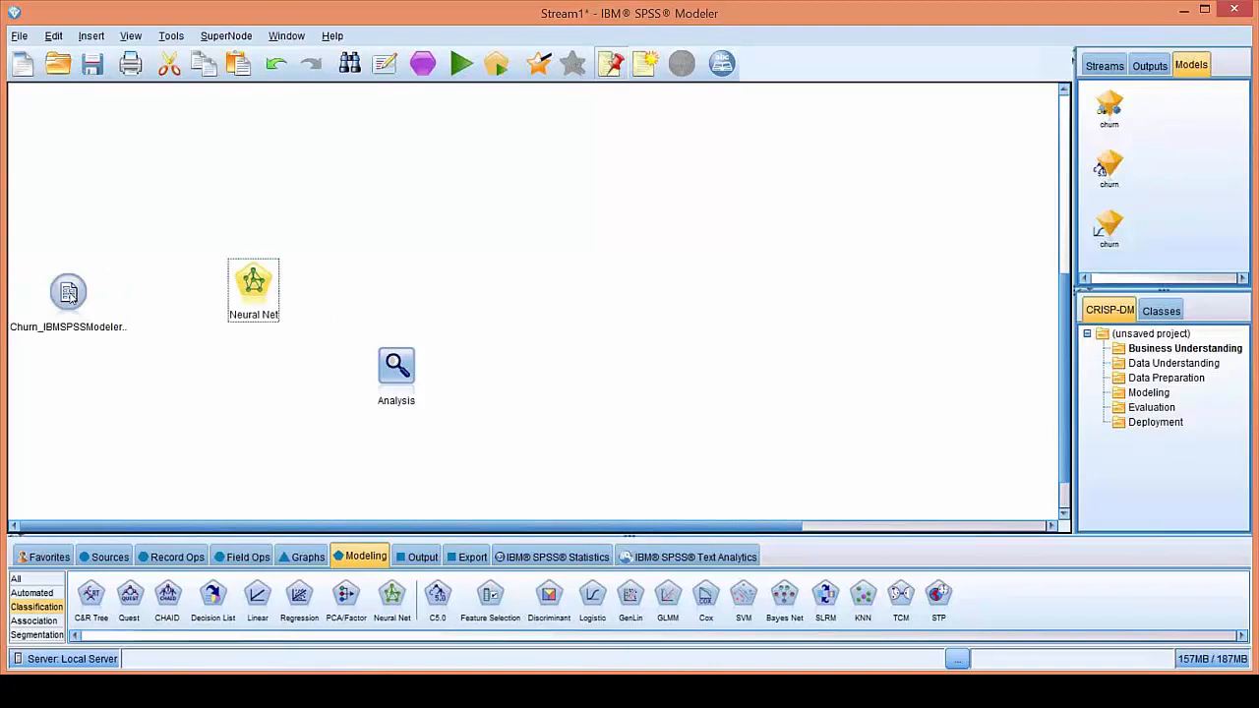
drag(69, 293, 253, 285)
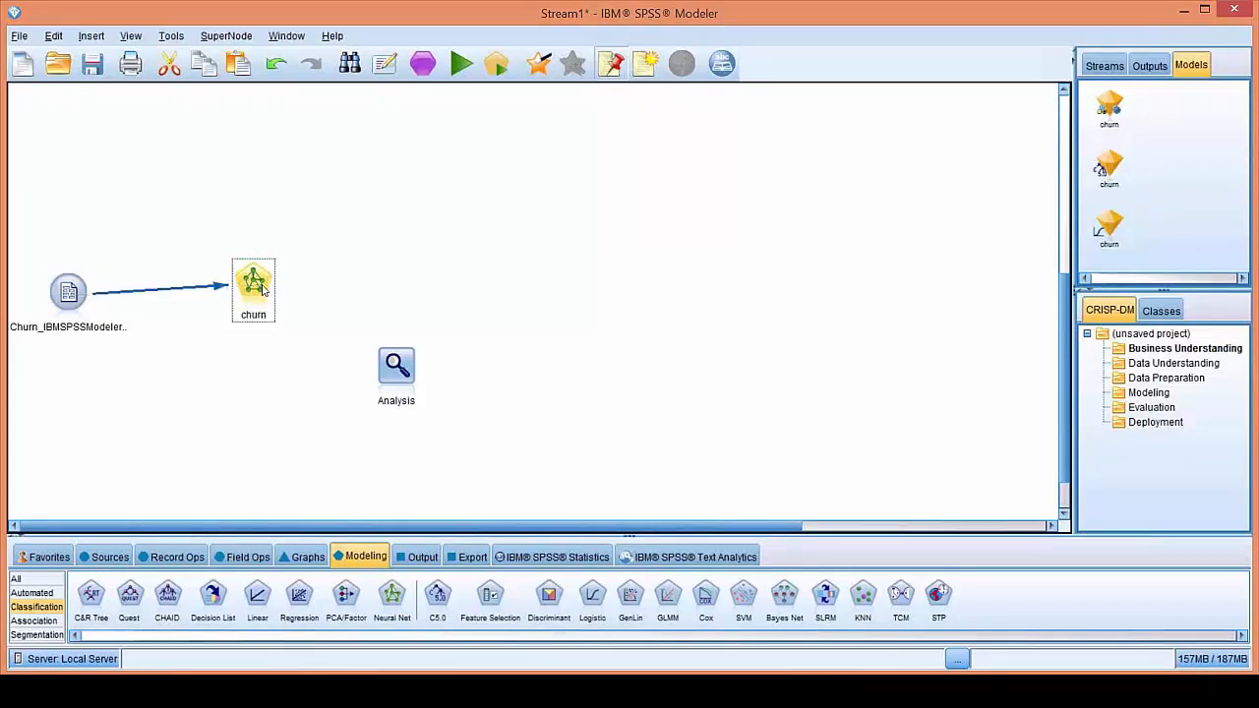
Run the Neural Net churn node to generate its model nugget.
key(alt)
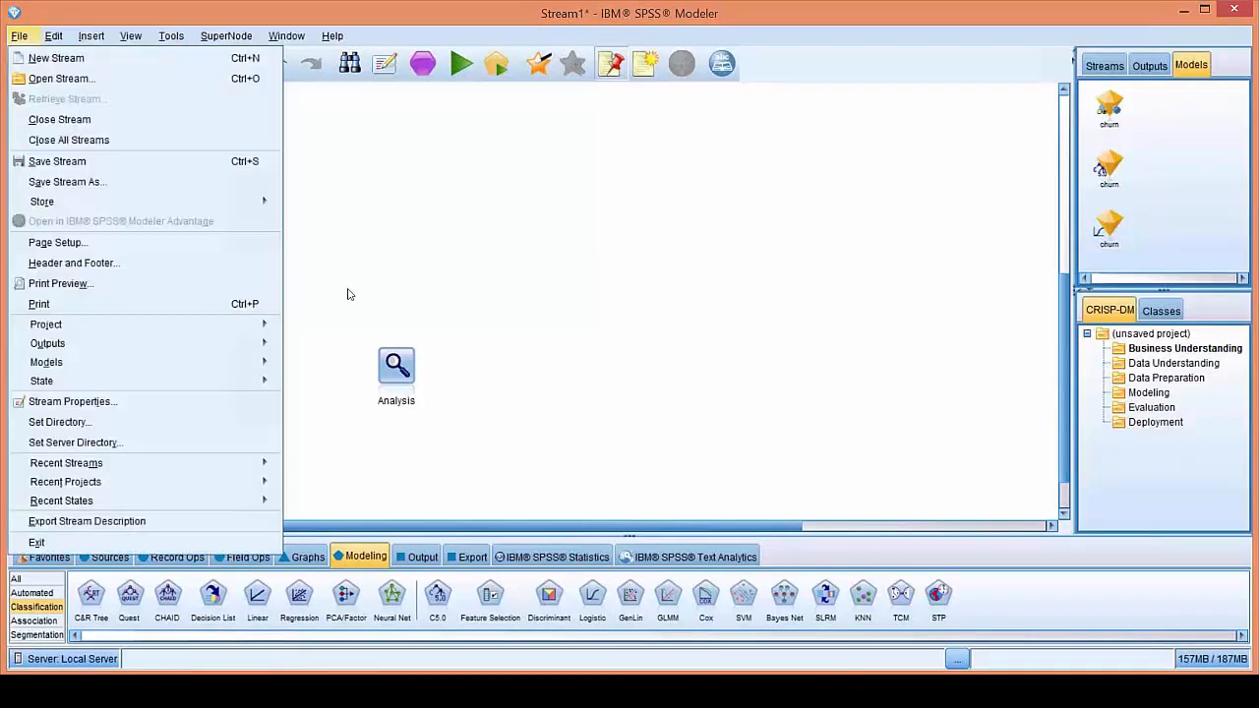
click(349, 293)
right_click(254, 283)
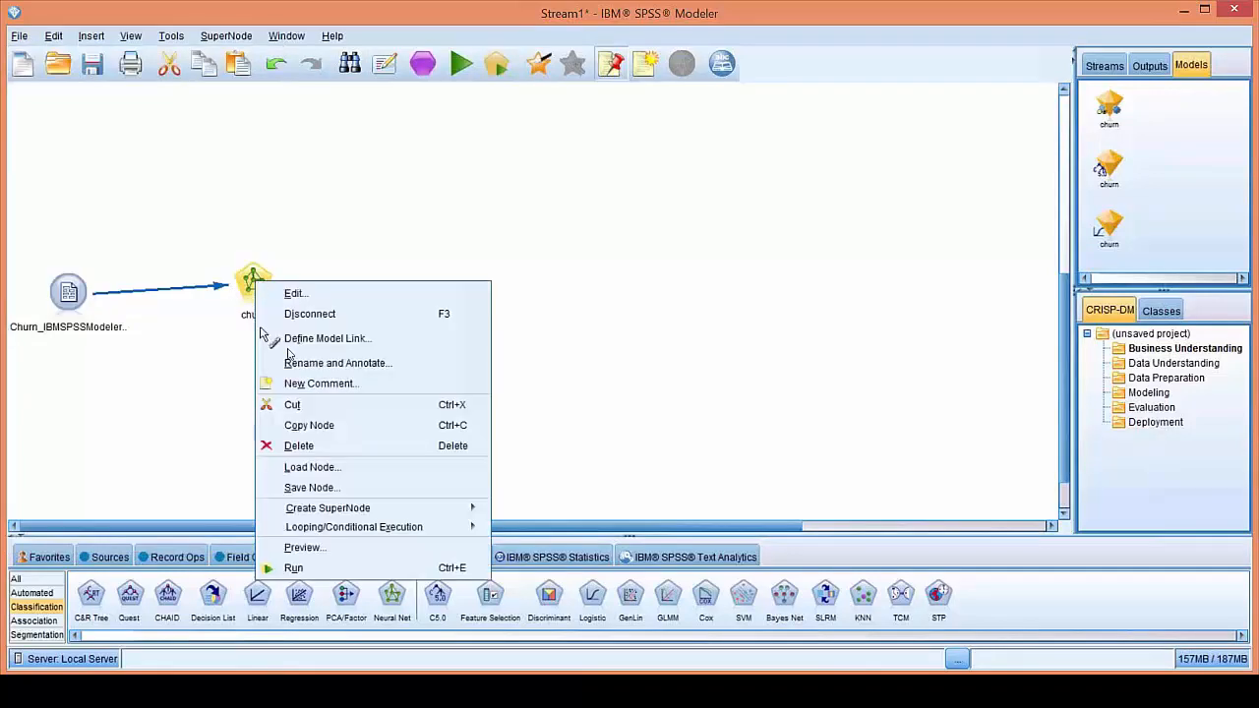
click(335, 571)
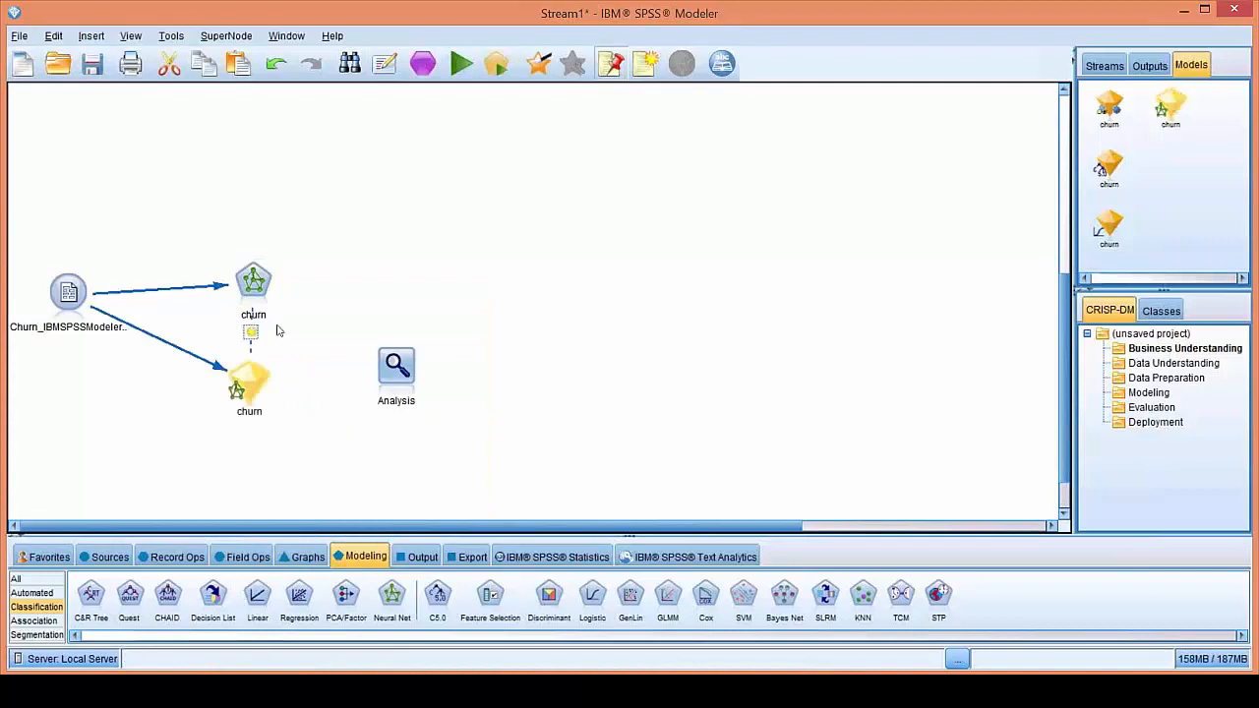
Inspect the Neural Net node's field roles, build objectives and available neural network model types, and close it without changes.
double_click(260, 279)
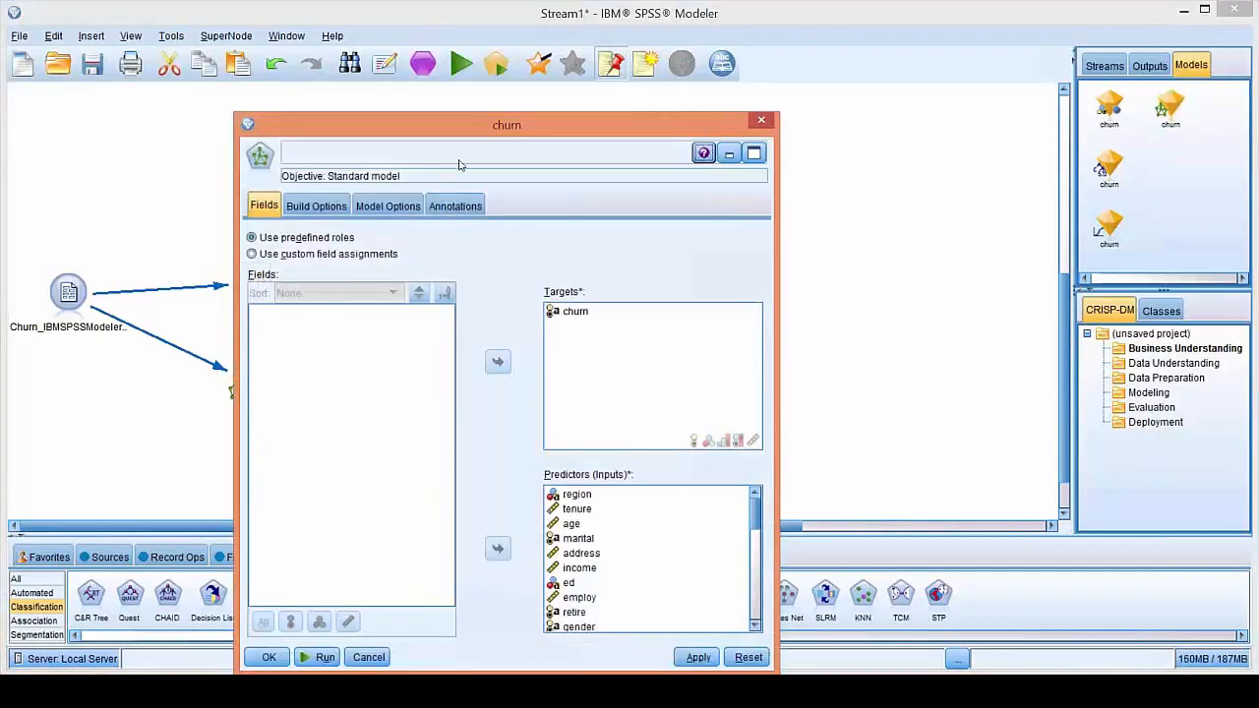
drag(479, 128, 401, 96)
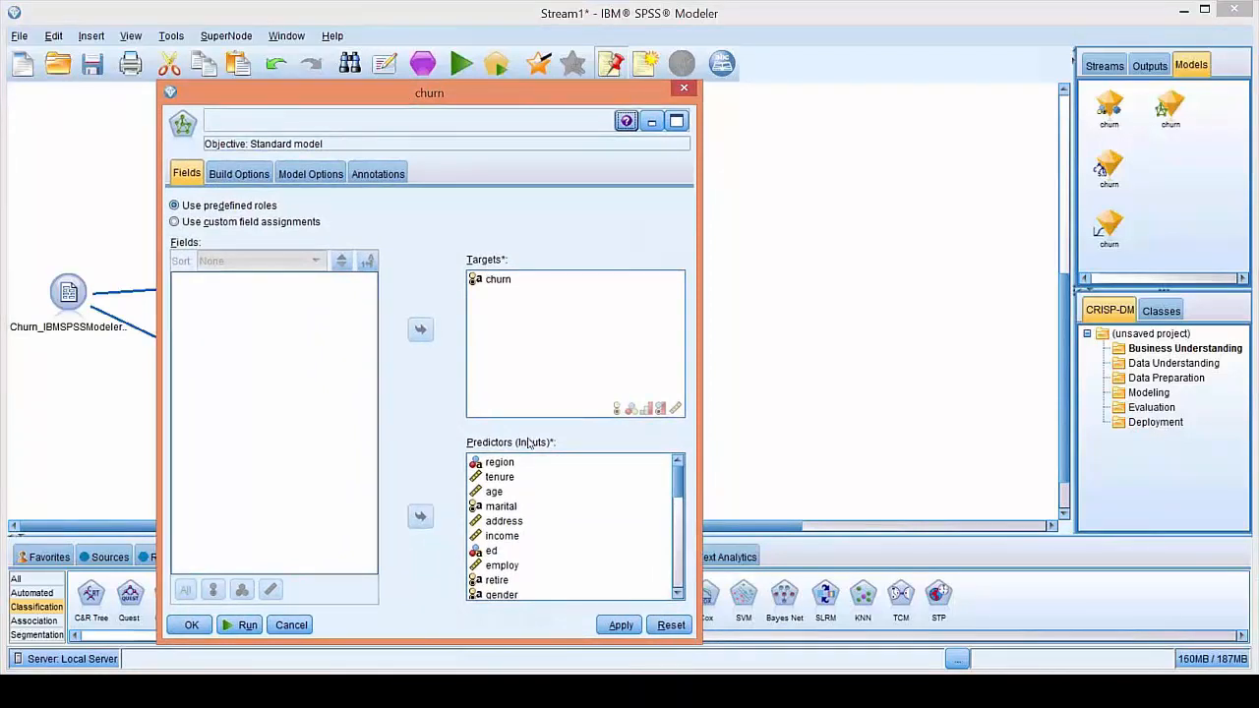
click(237, 176)
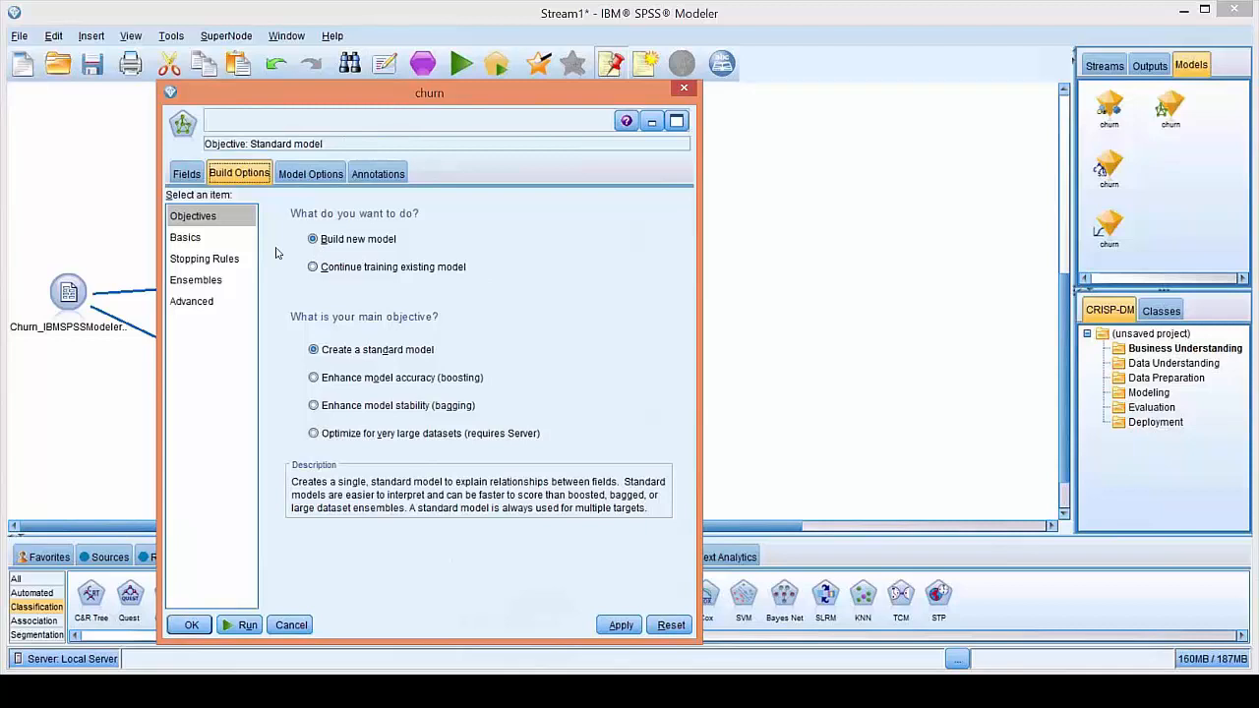
click(208, 244)
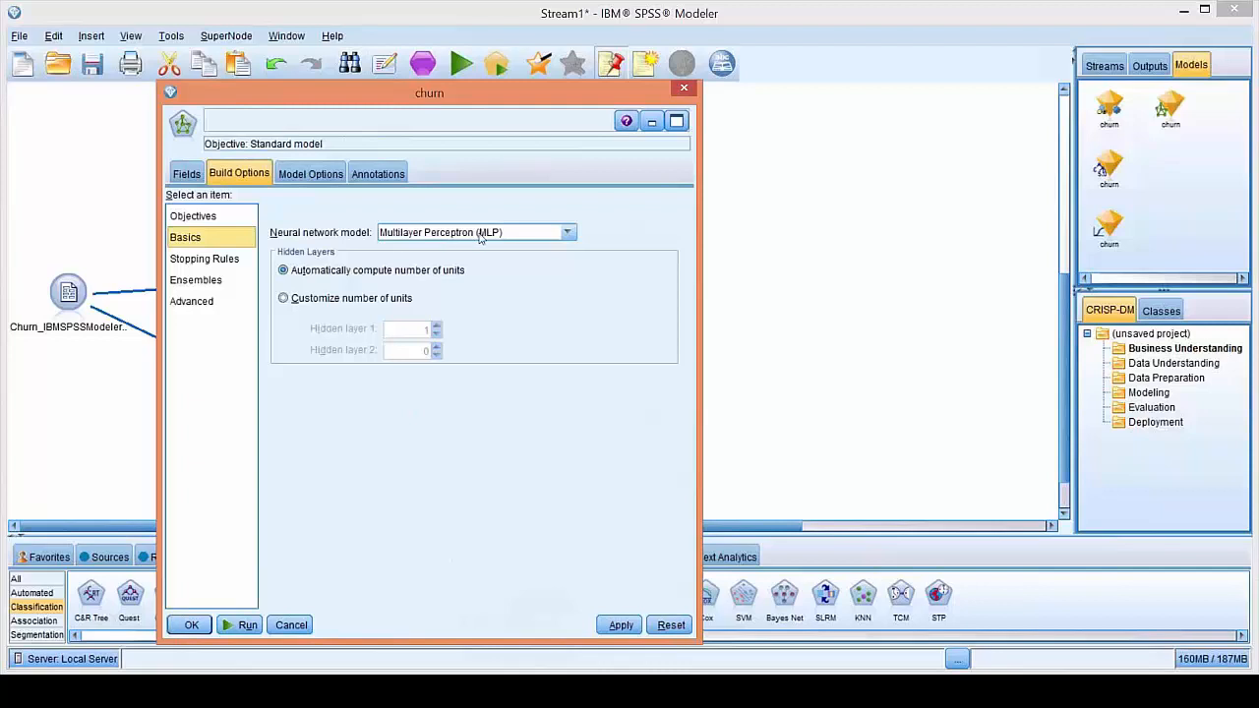
click(598, 228)
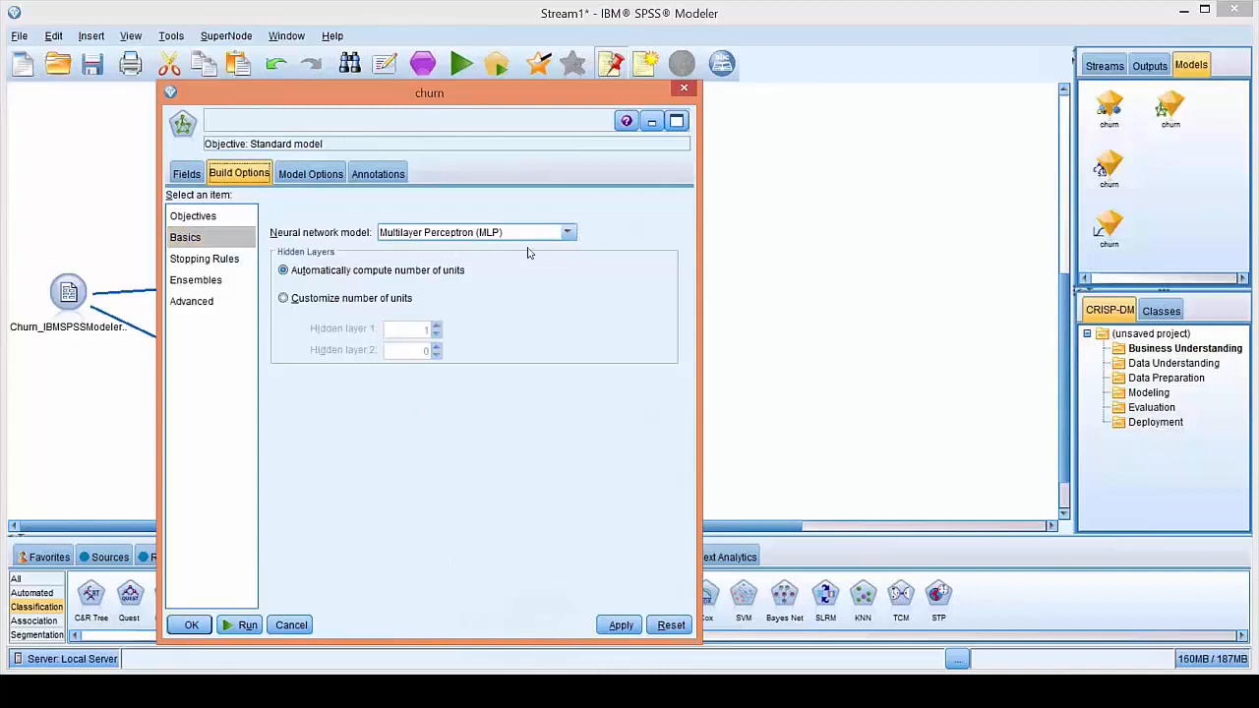
click(568, 234)
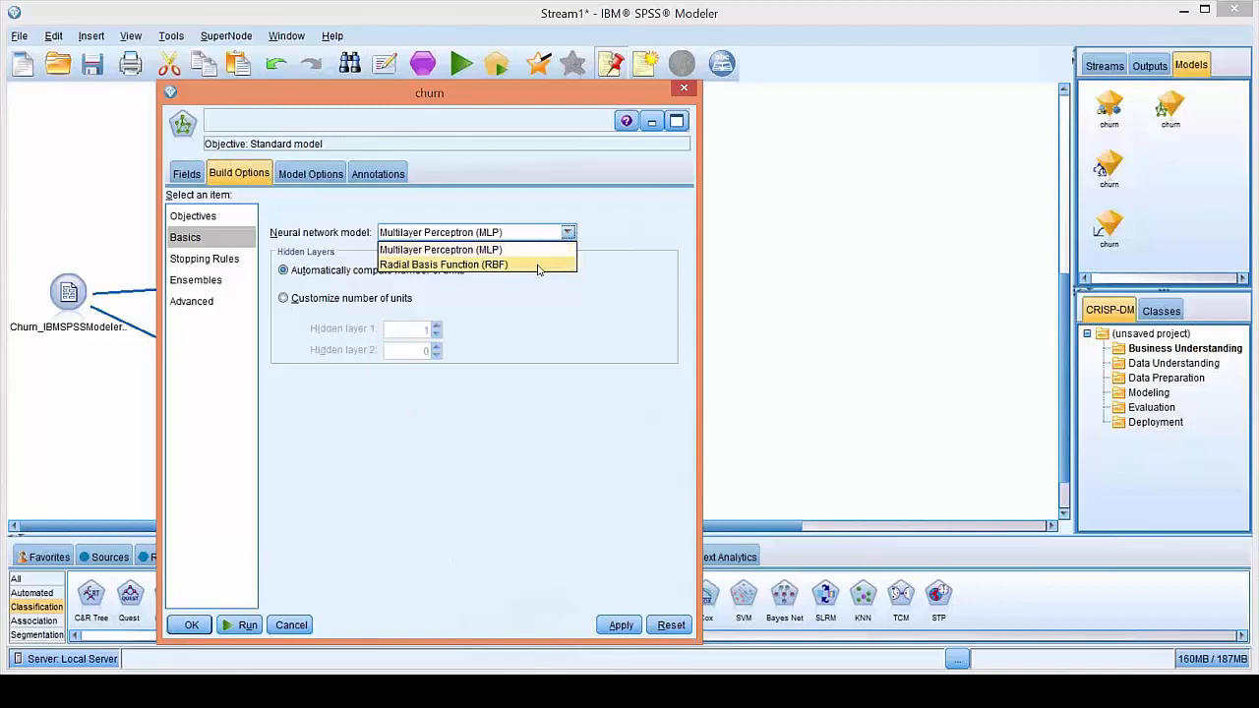
click(645, 214)
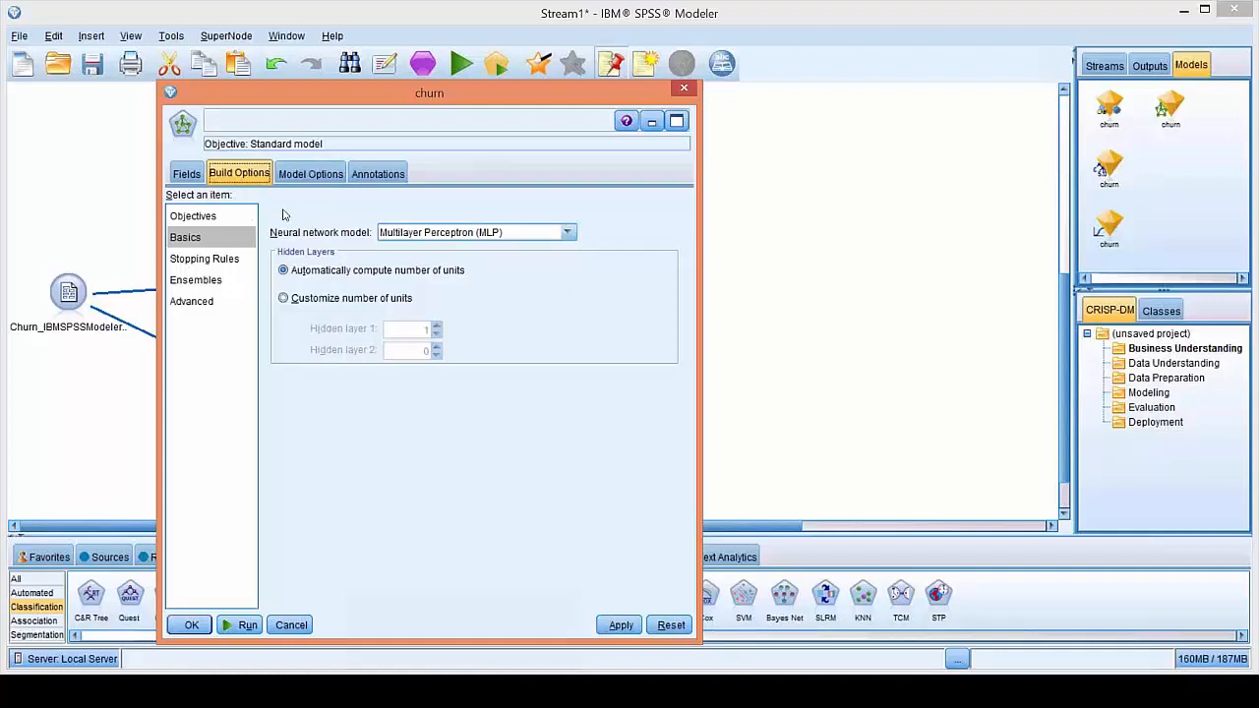
click(188, 174)
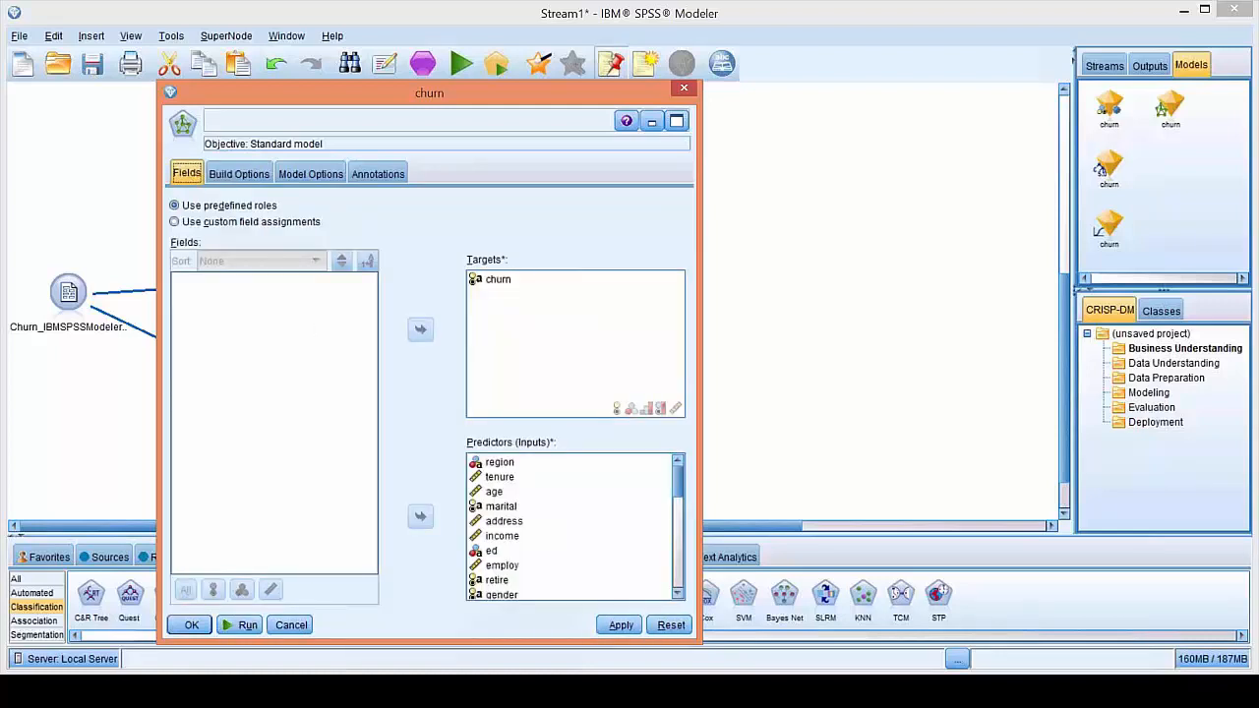
click(300, 630)
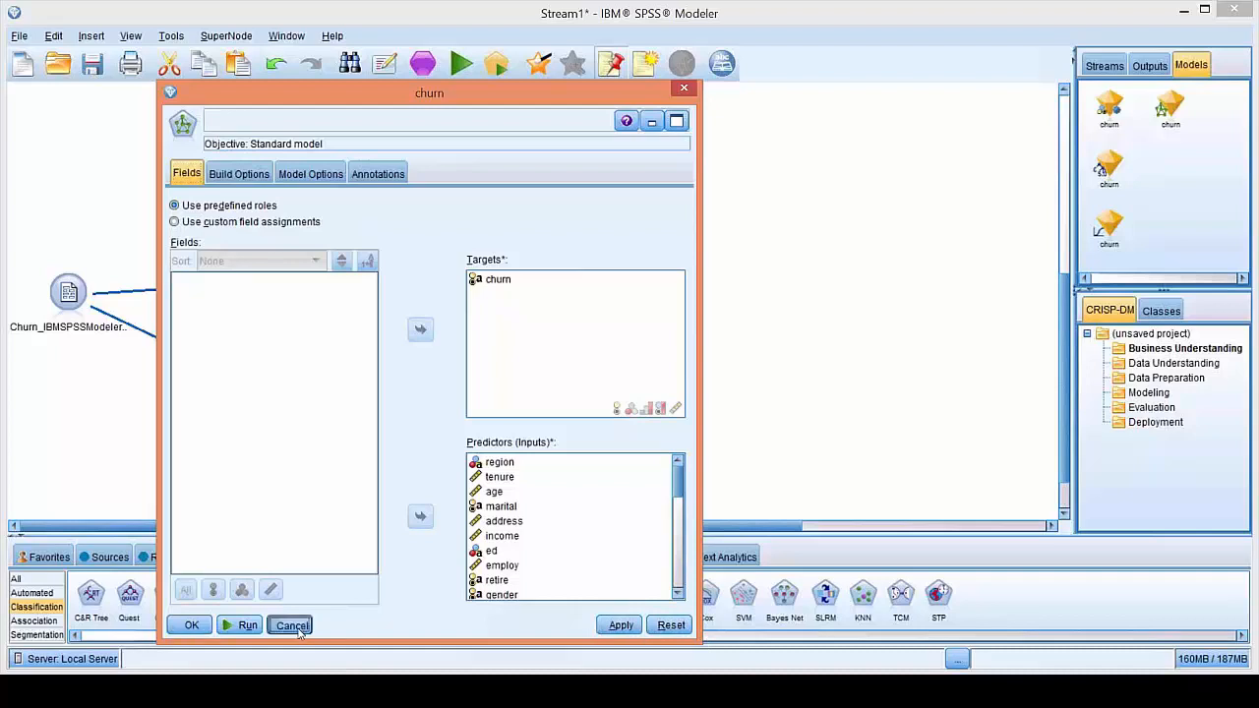
Open the neural net churn nugget and examine its model summary and predictor importance chart.
double_click(250, 386)
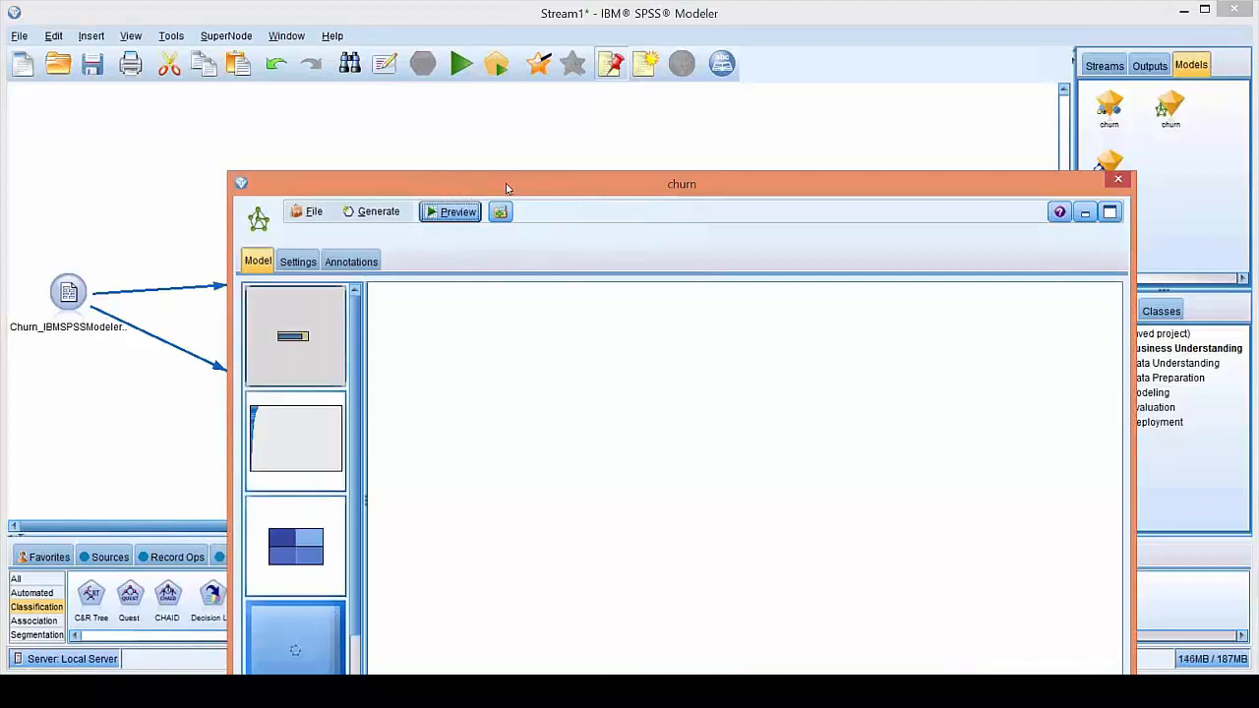
drag(487, 182, 311, 104)
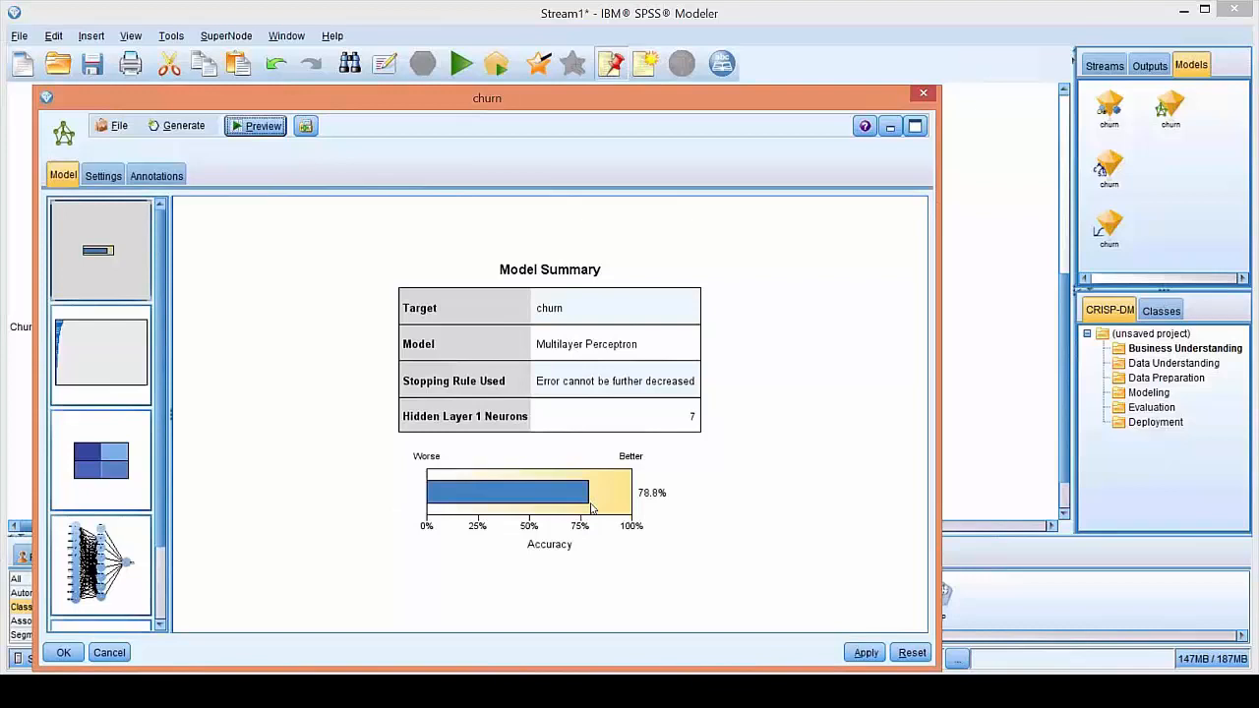
click(96, 352)
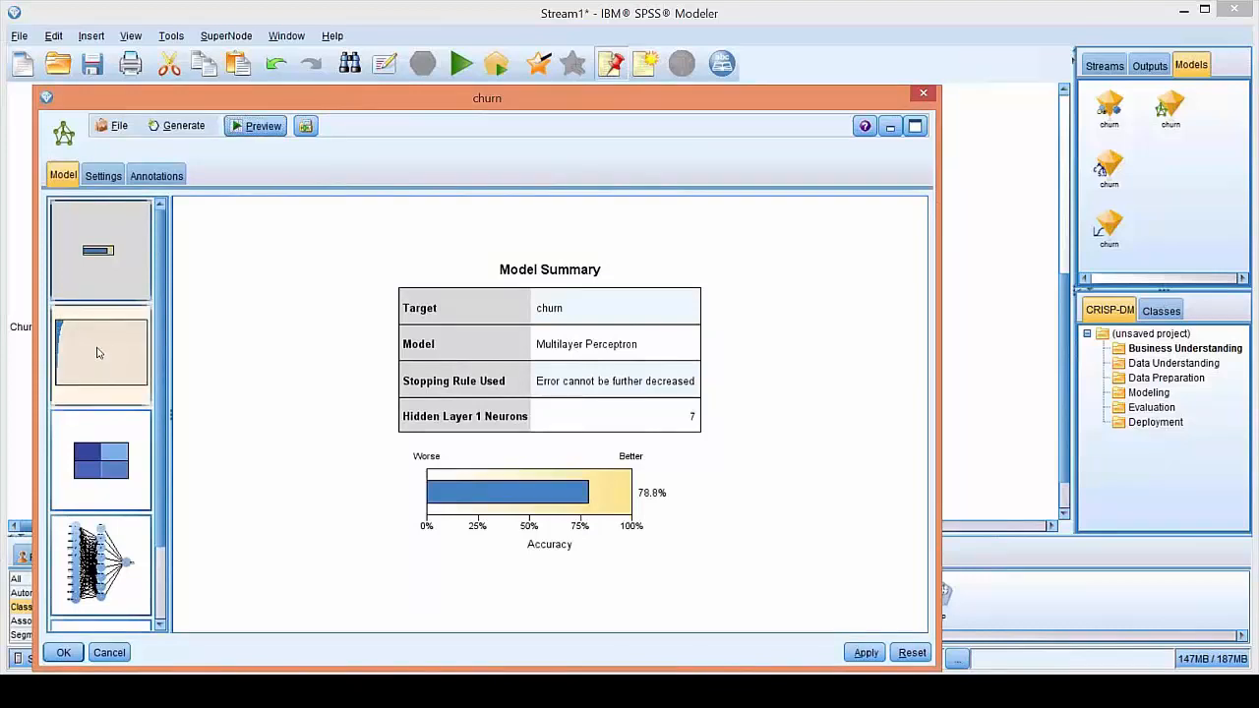
mouse_move(351, 510)
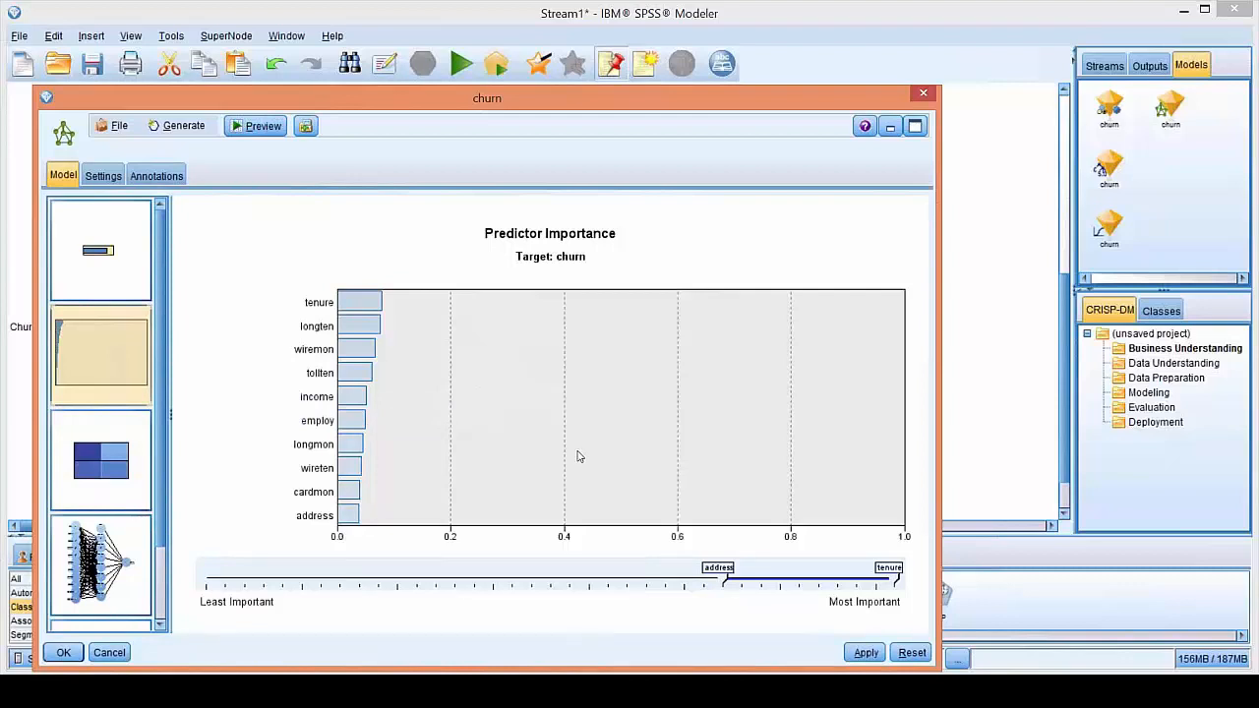
mouse_move(371, 305)
mouse_move(345, 333)
Review the neural net's classification table for churn, and examine the network diagram from the input predictors through the hidden neurons to churn.
click(102, 465)
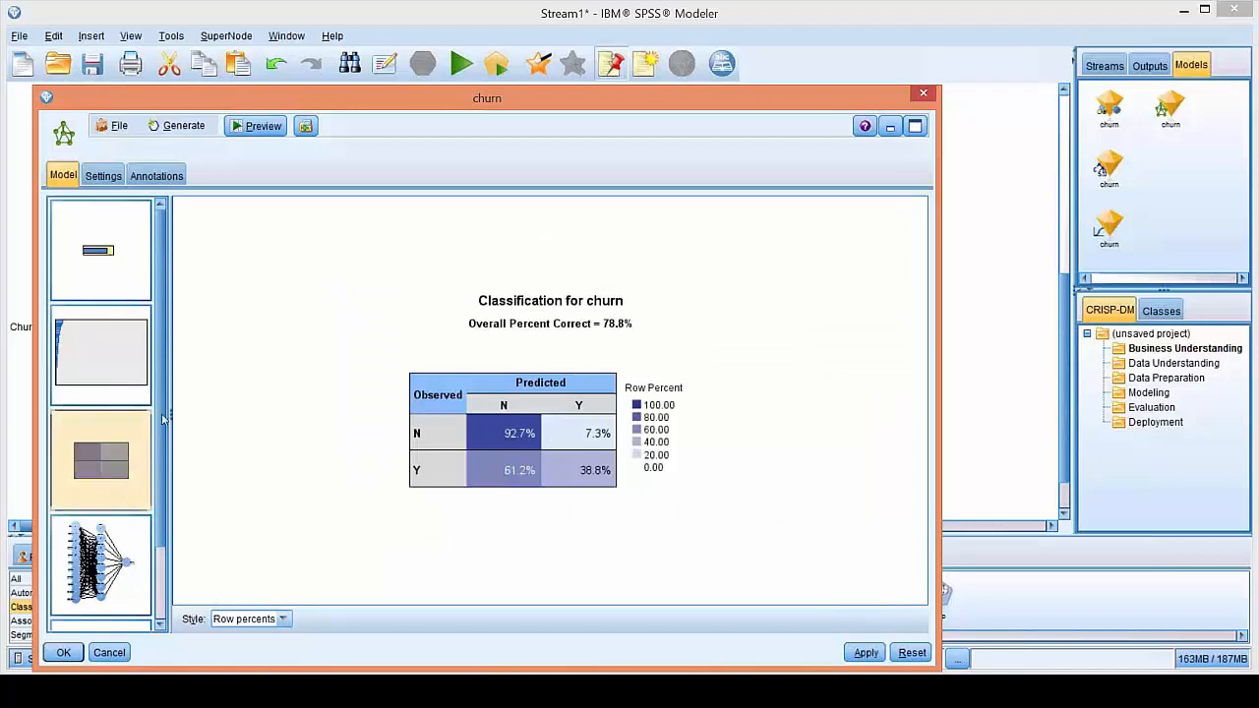
click(96, 570)
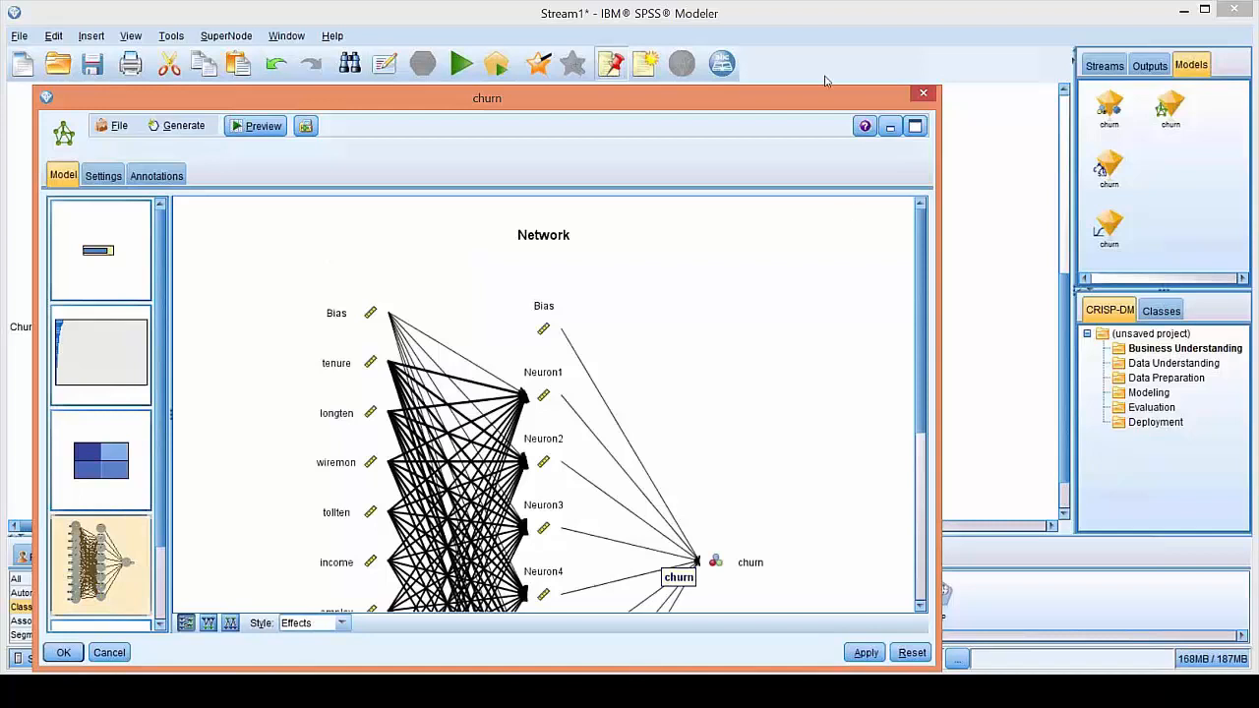
click(1027, 7)
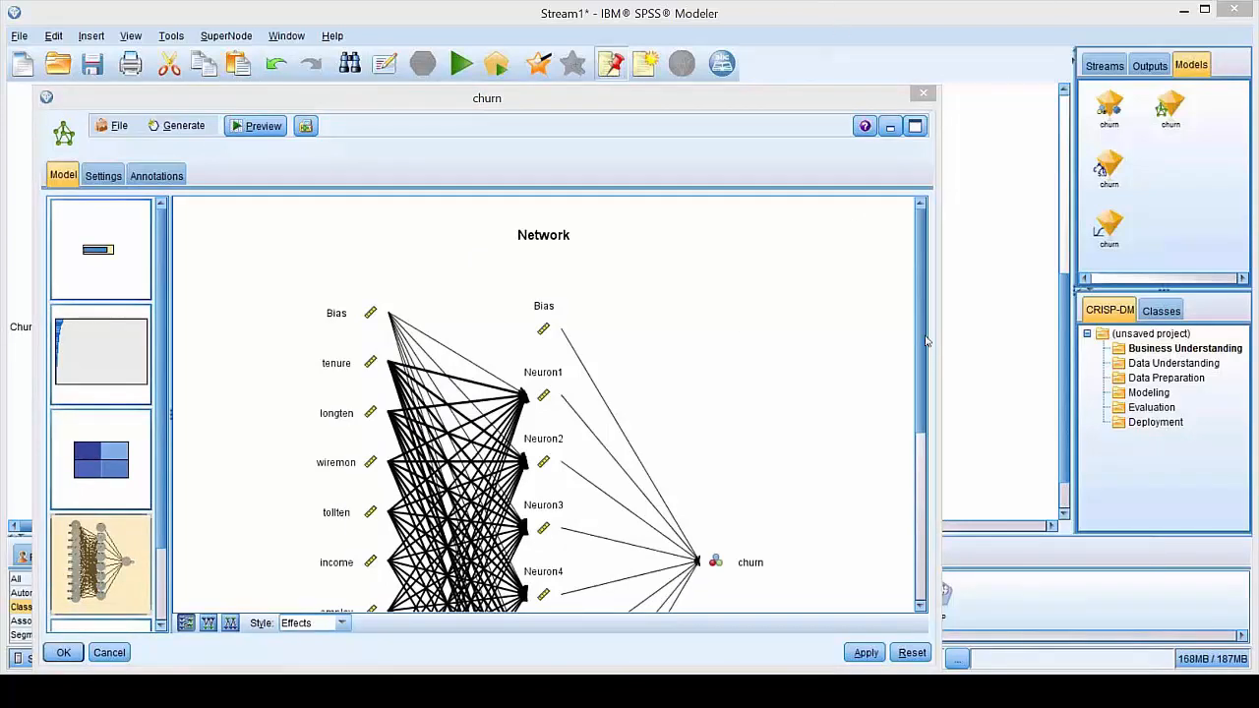
drag(925, 340, 925, 487)
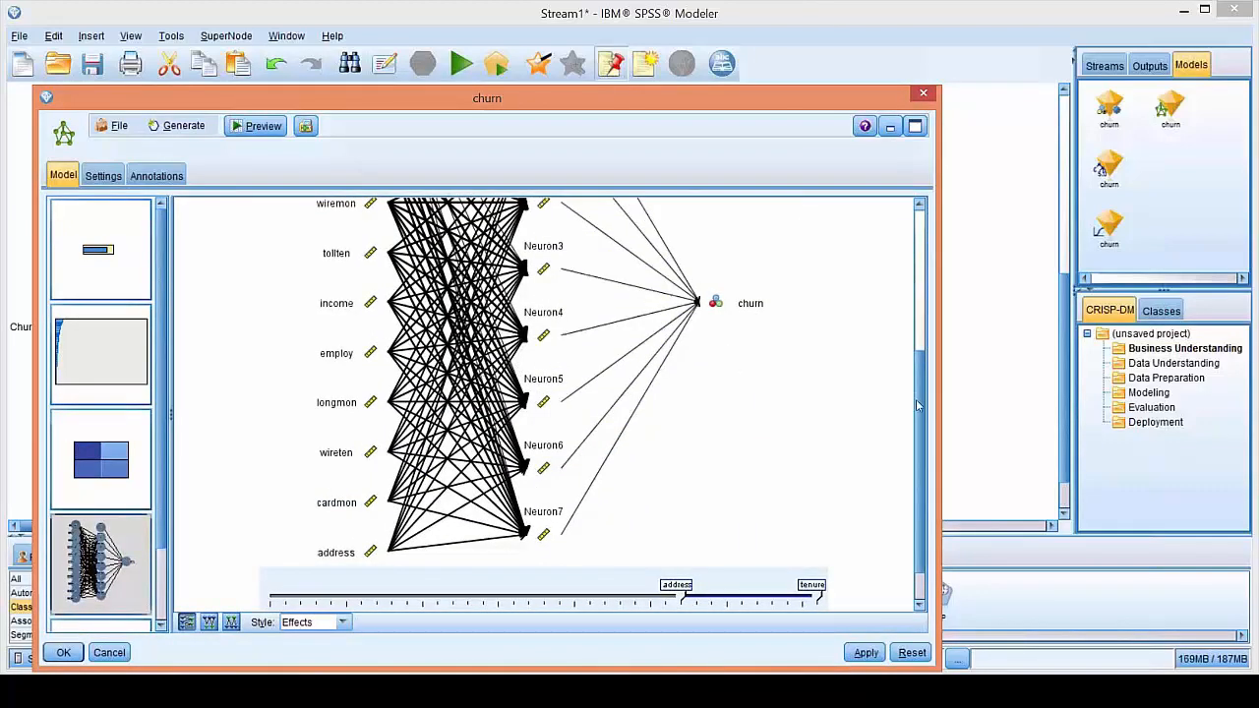
drag(917, 400, 918, 326)
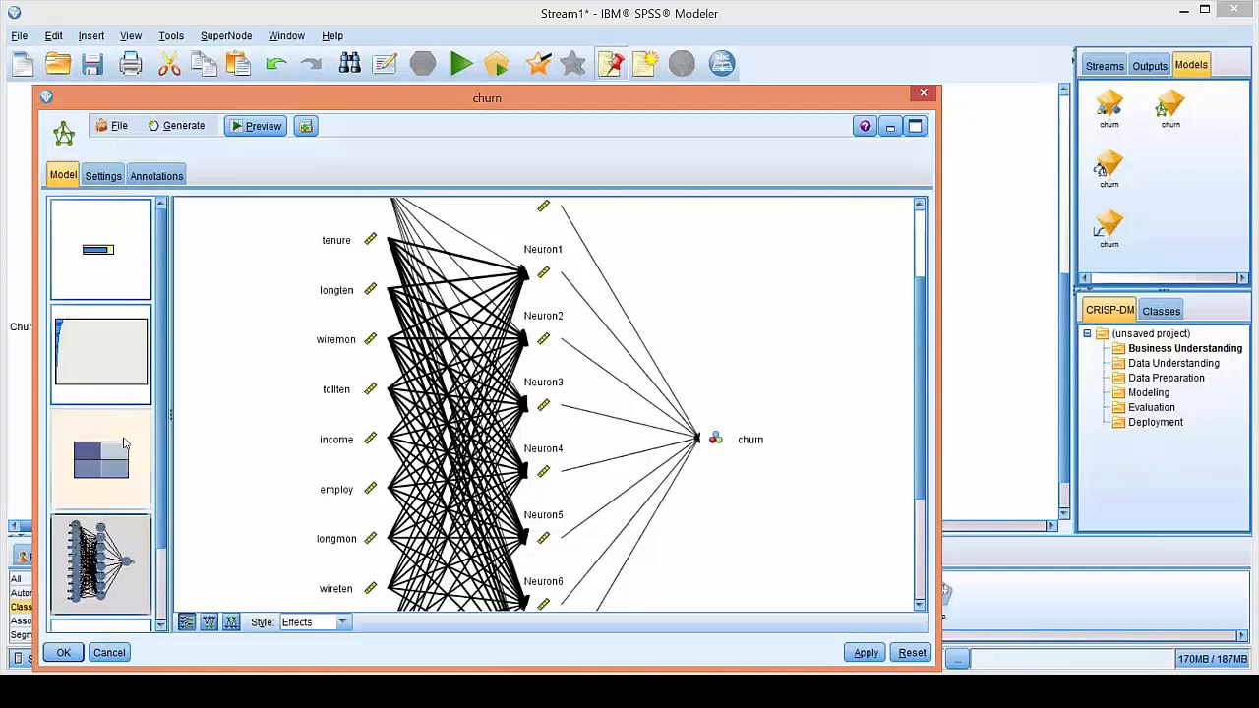
Return to the neural net's predictor importance chart, check the remaining model views available, and close the nugget.
click(88, 345)
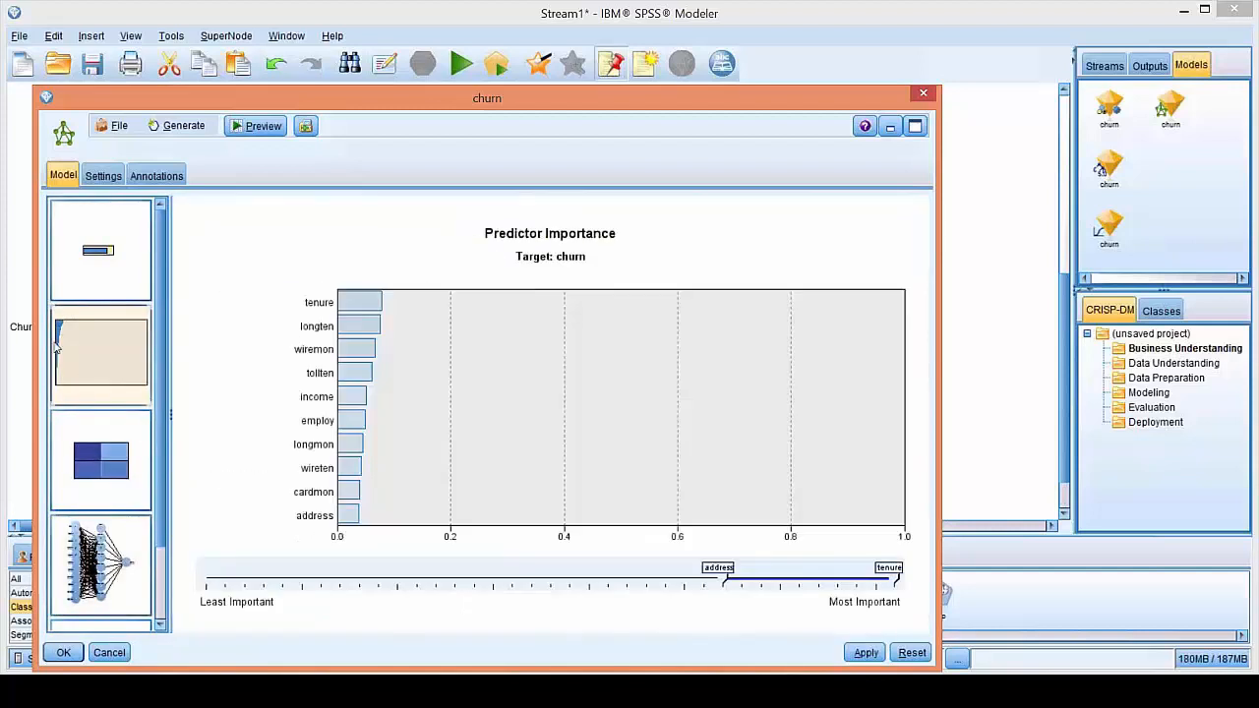
mouse_move(365, 325)
mouse_move(356, 377)
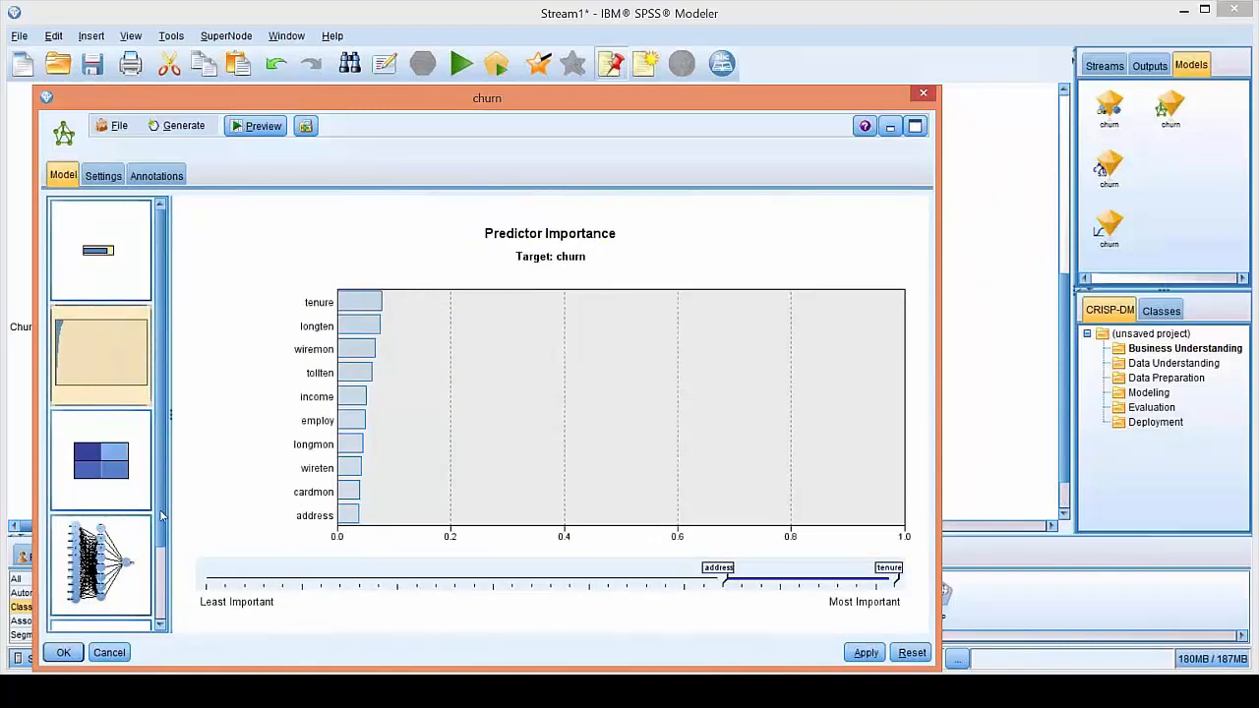
scroll(162, 556, down, 1)
scroll(162, 556, down, 1)
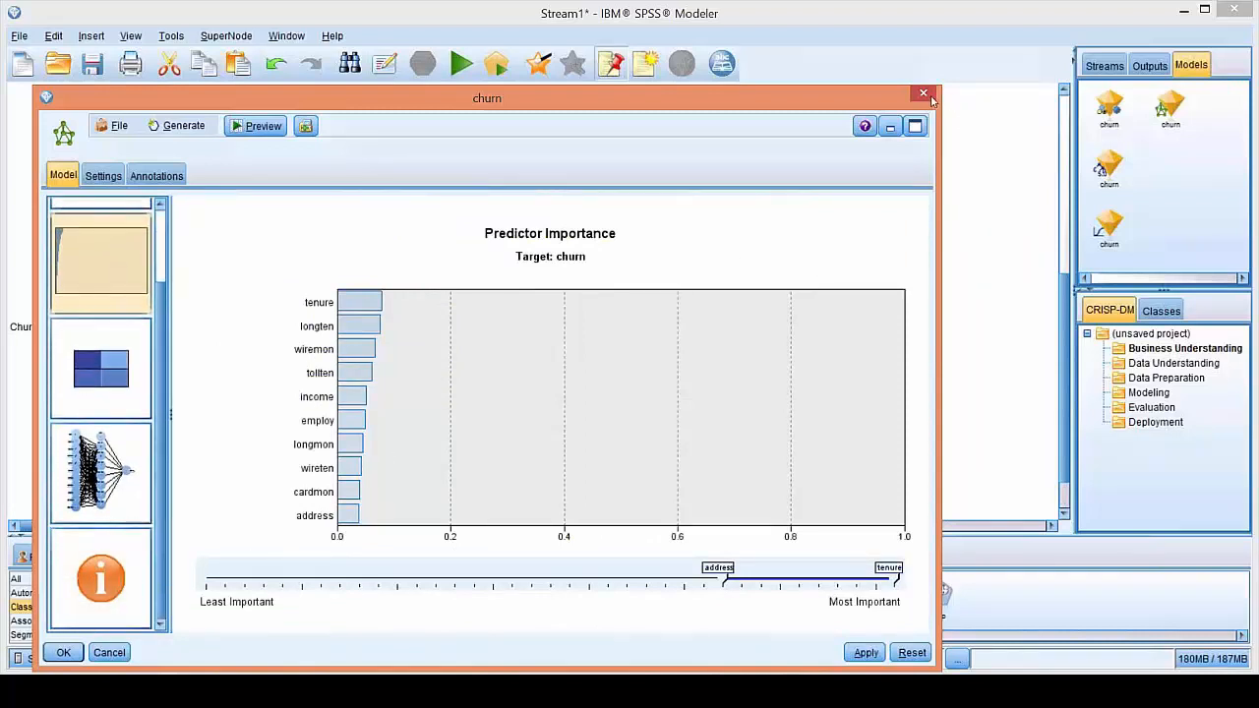
click(925, 94)
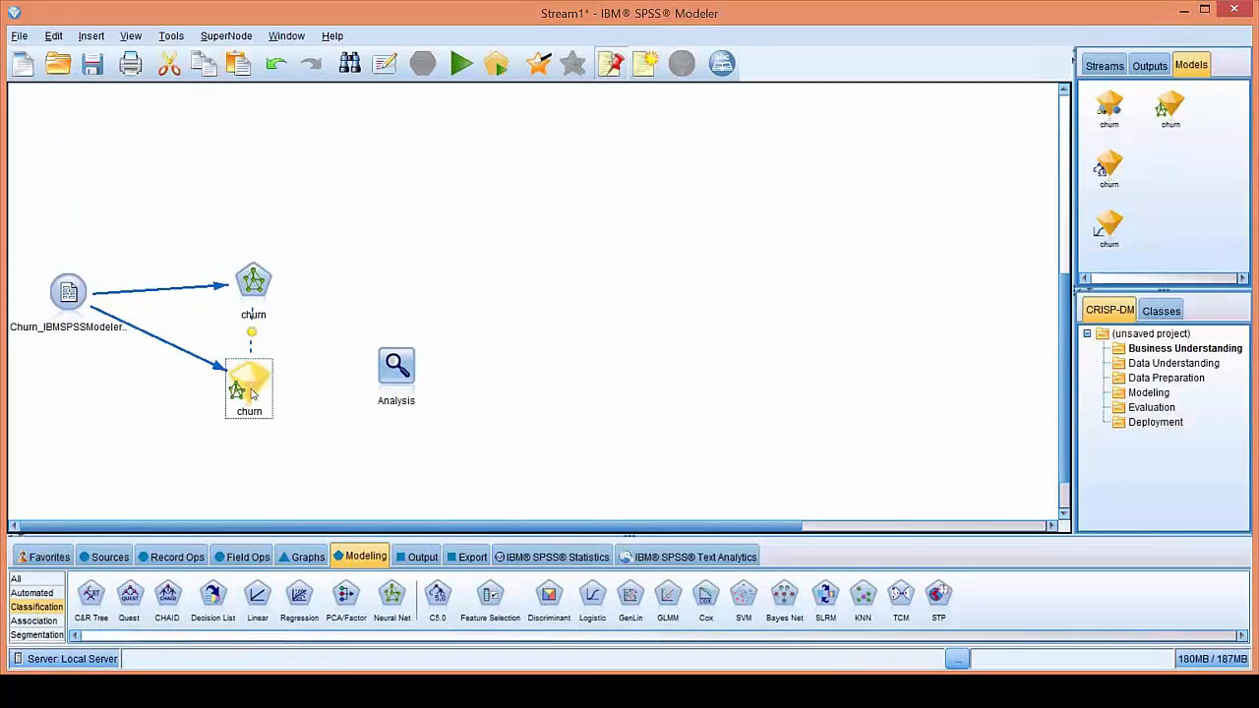
Connect the neural net churn nugget to the Analysis node and run it to display the accuracy and coincidence matrix results.
drag(256, 387, 402, 383)
key(alt)
right_click(403, 383)
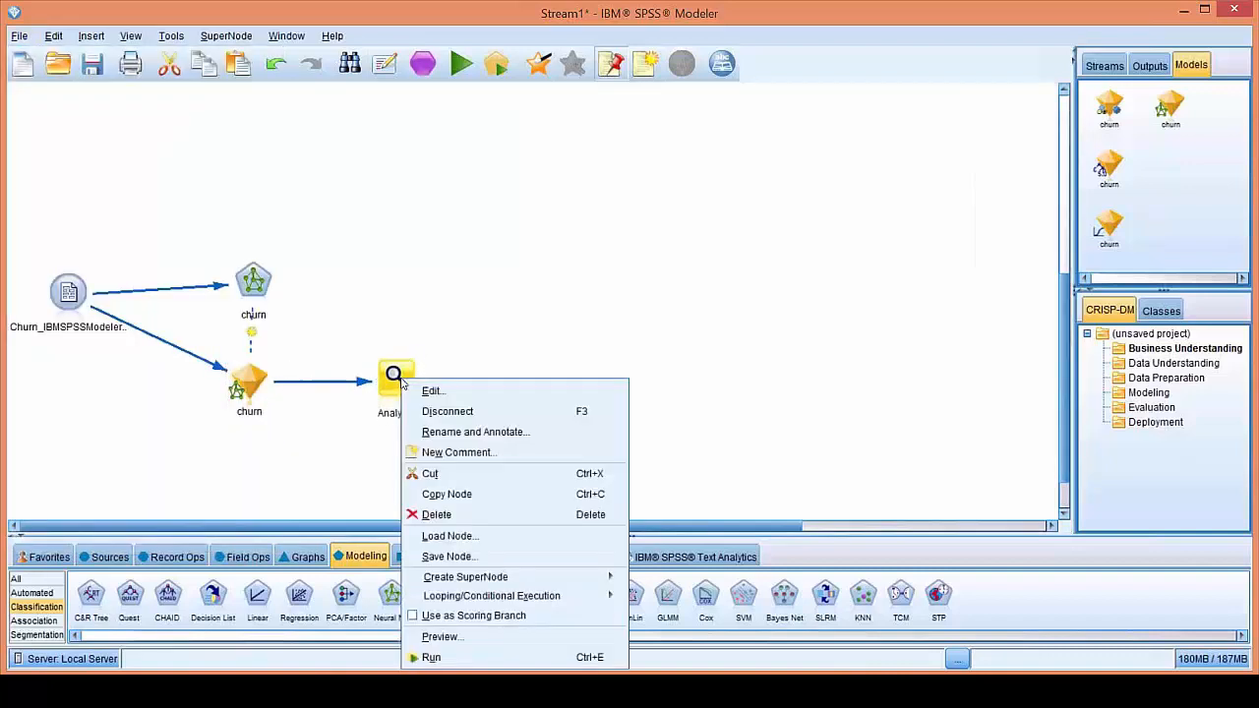
click(490, 661)
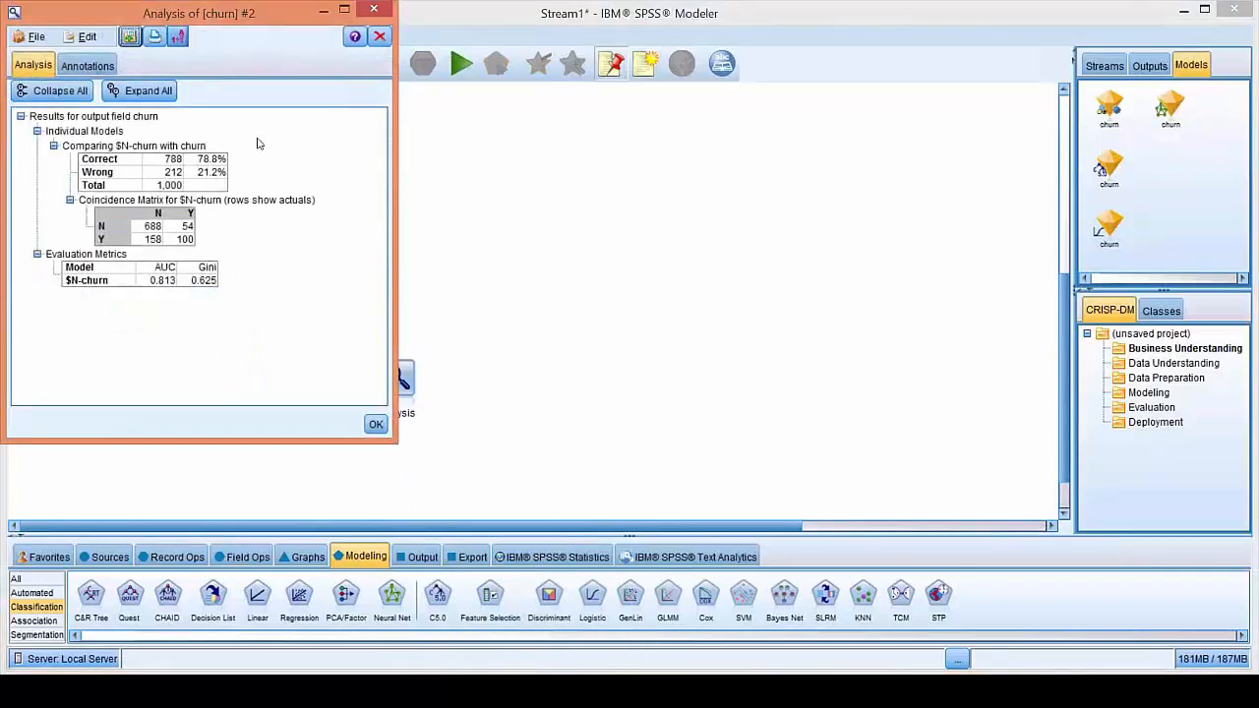
drag(259, 14, 303, 25)
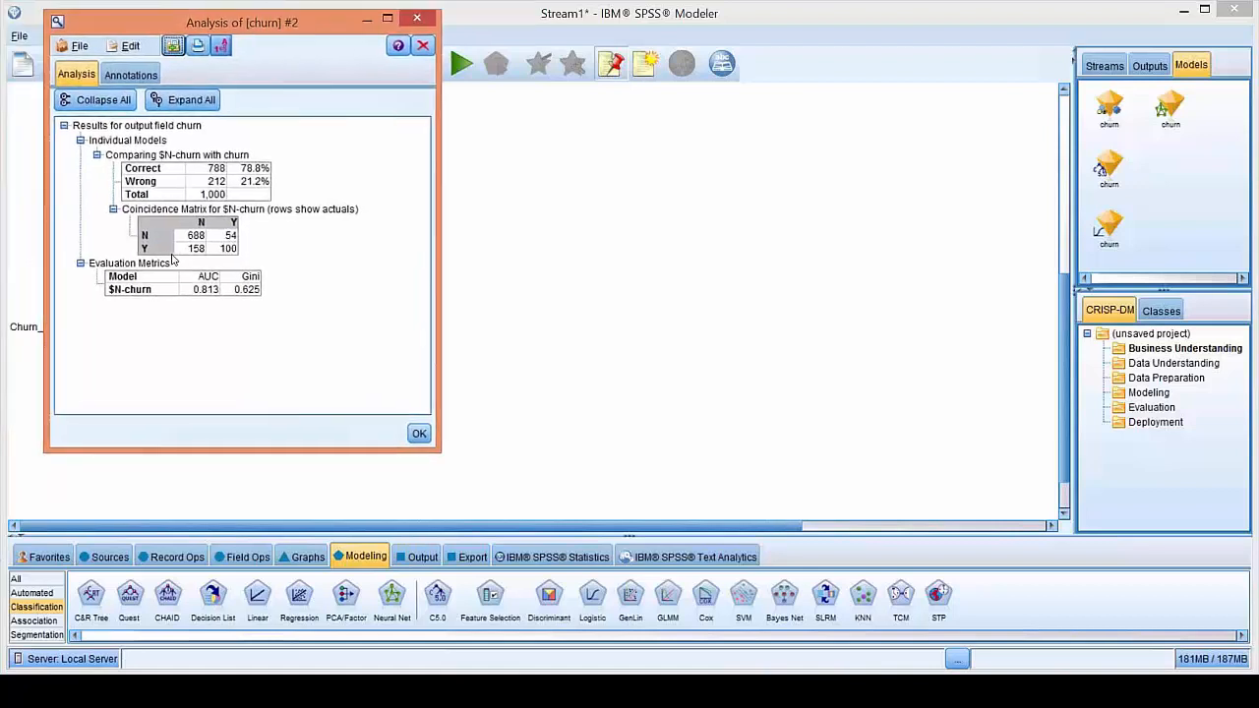